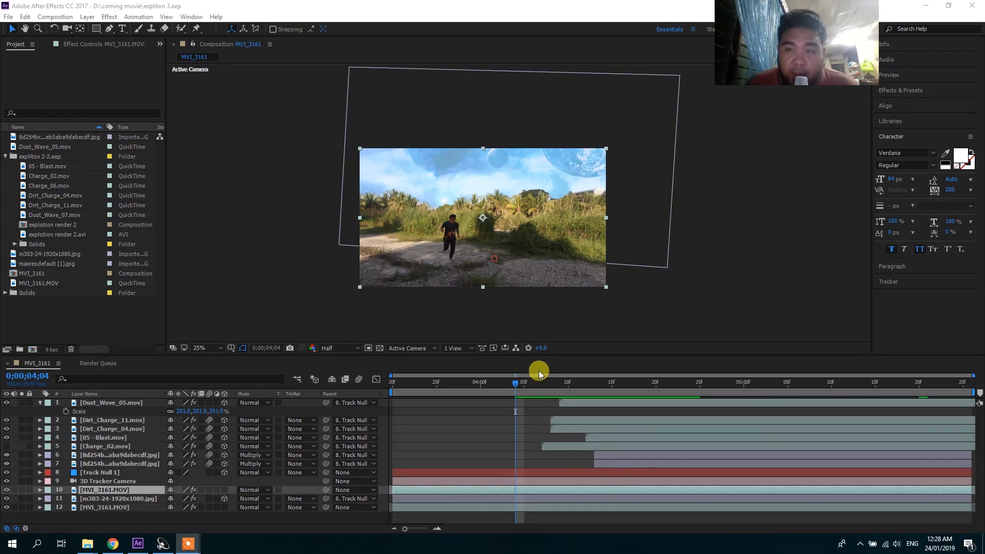
Step: Play back and scrub through the explosion section of the MVI_3161 composition to examine its layered dirt, blast and dust elements
click(544, 384)
key(space)
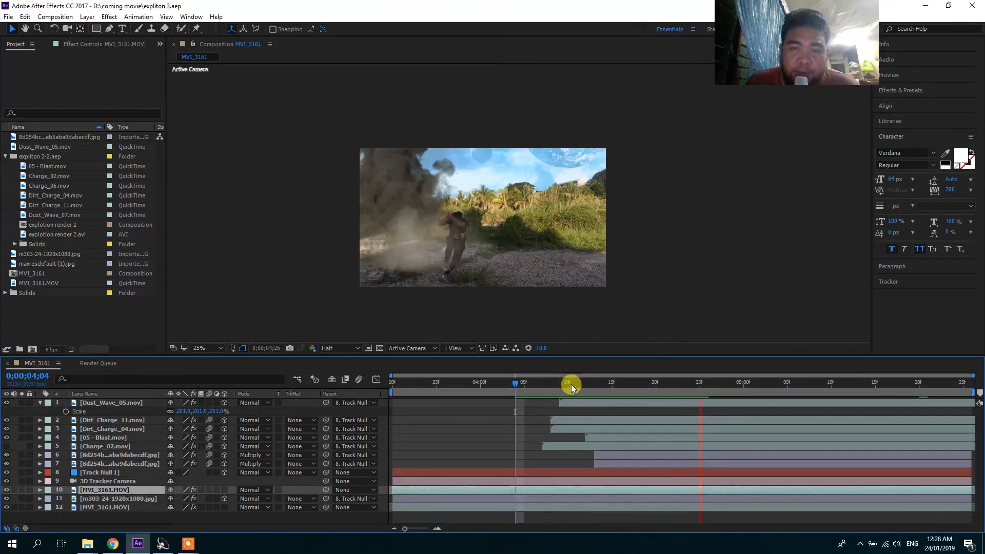
click(506, 384)
key(space)
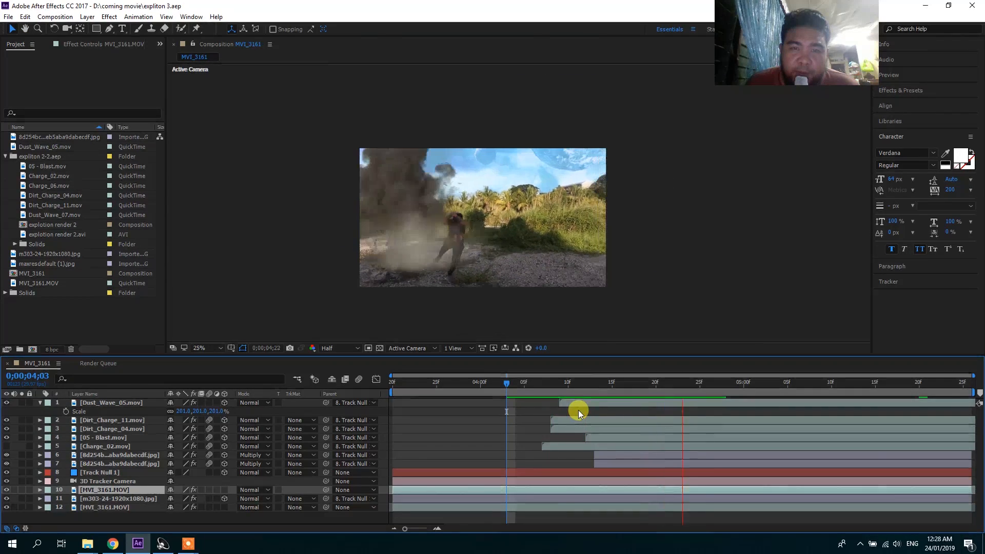
drag(539, 385, 480, 392)
click(111, 420)
click(121, 403)
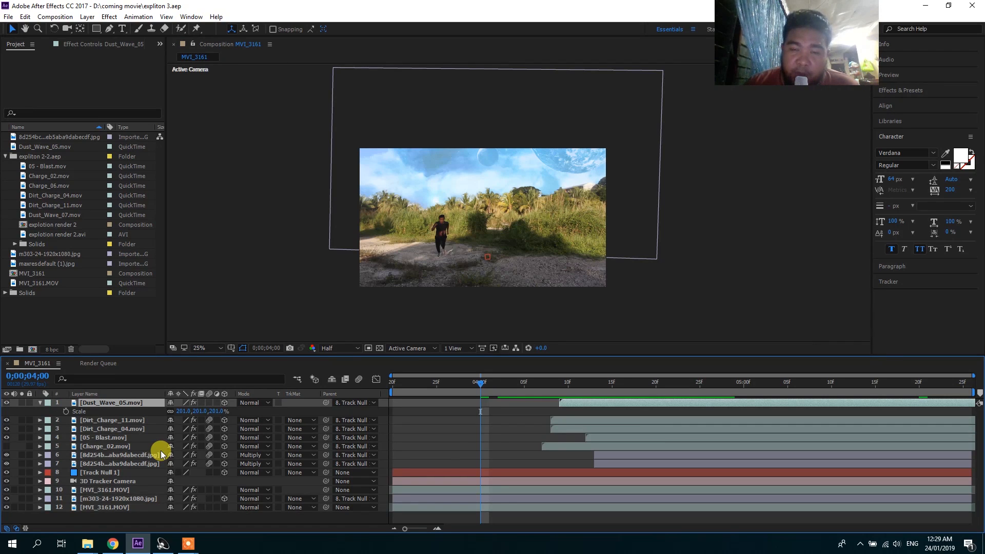
drag(557, 386, 629, 403)
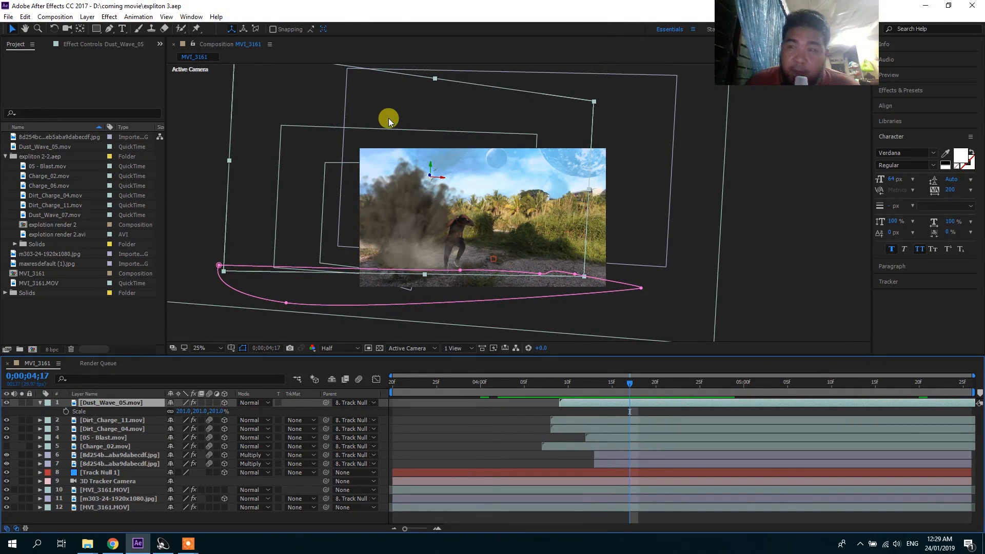
drag(565, 386, 480, 385)
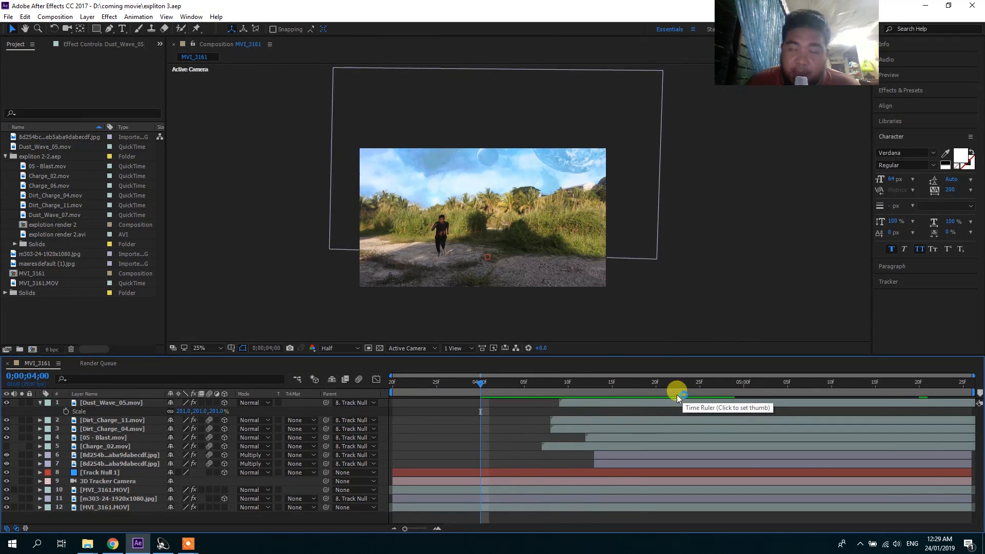
key(Page_Down)
key(Page_Down)
key(Page_Down)
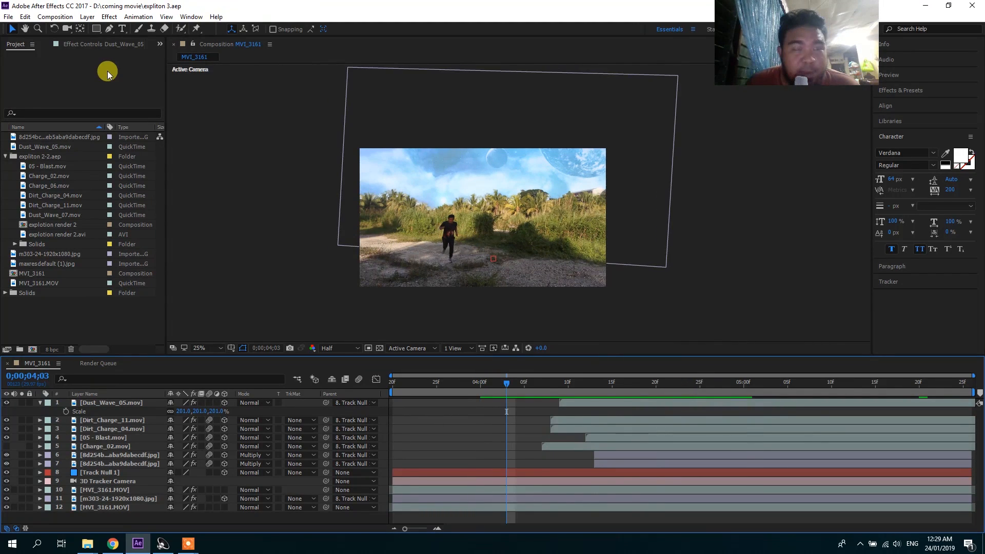
Step: Create a new HDTV 1080 29.97 composition and place the MVI_3161.MOV footage in it
click(60, 17)
click(77, 41)
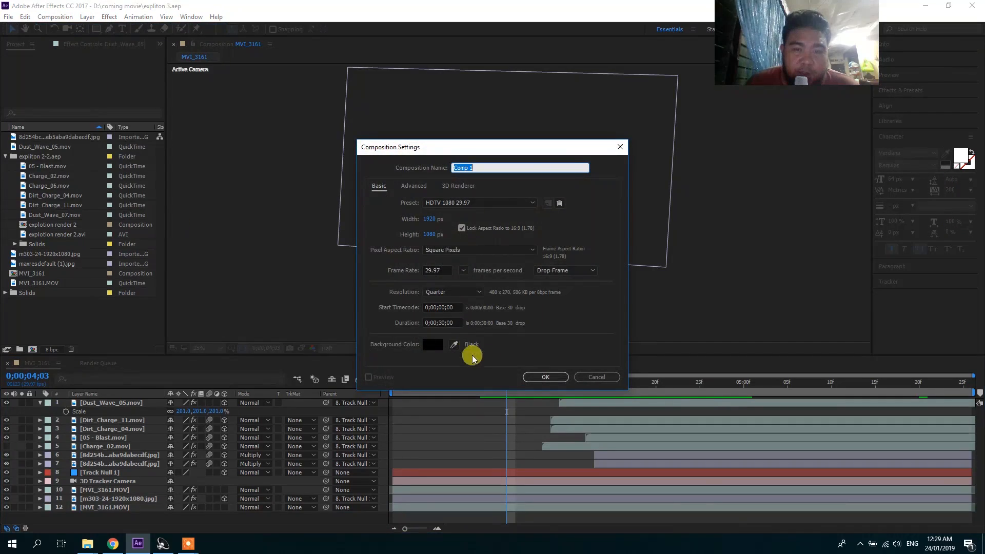
click(535, 362)
click(40, 293)
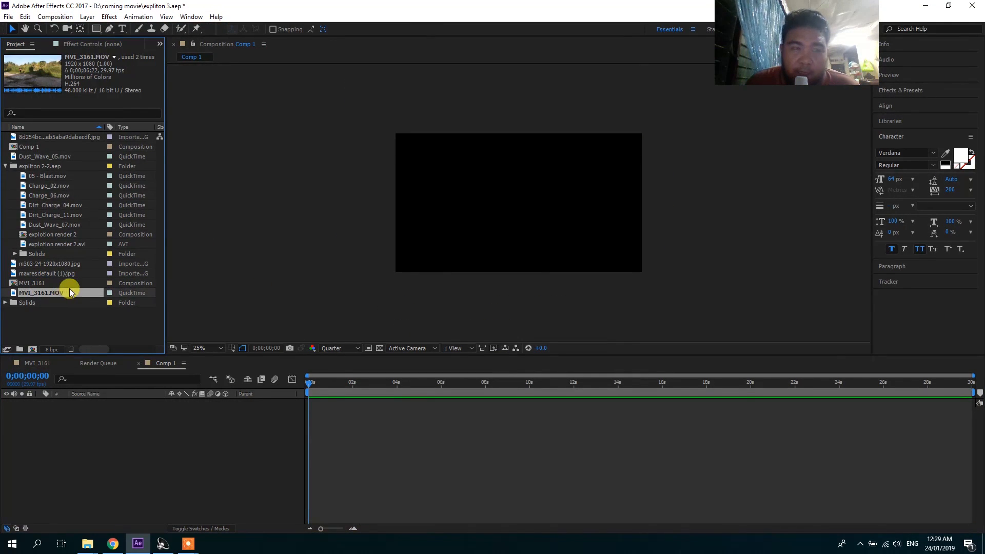
drag(38, 292, 519, 203)
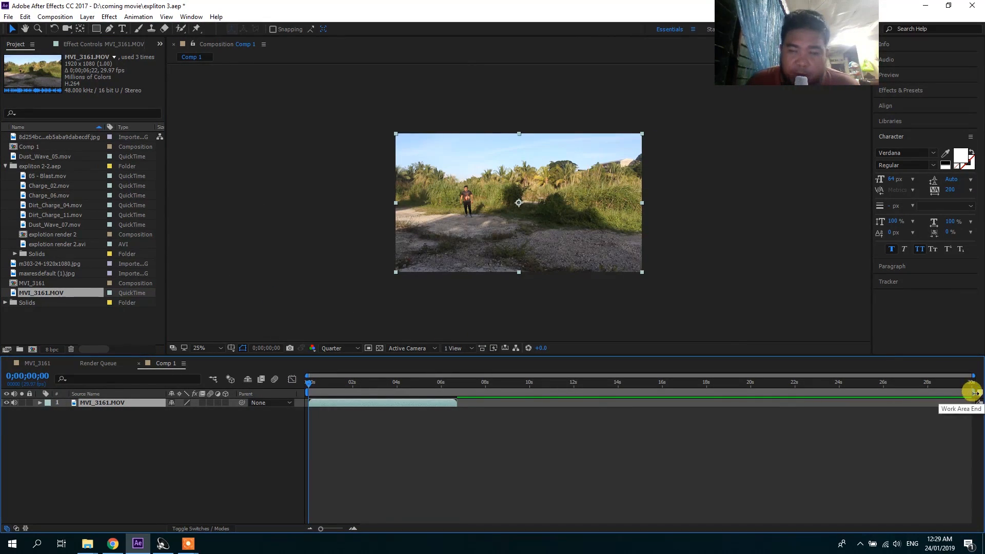
Step: Shorten the work area to the end of the MVI_3161.MOV clip and trim the composition to it
mouse_move(973, 393)
mouse_down()
mouse_move(435, 395)
mouse_move(457, 394)
mouse_up()
key(ctrl+shift+x)
drag(330, 386, 788, 388)
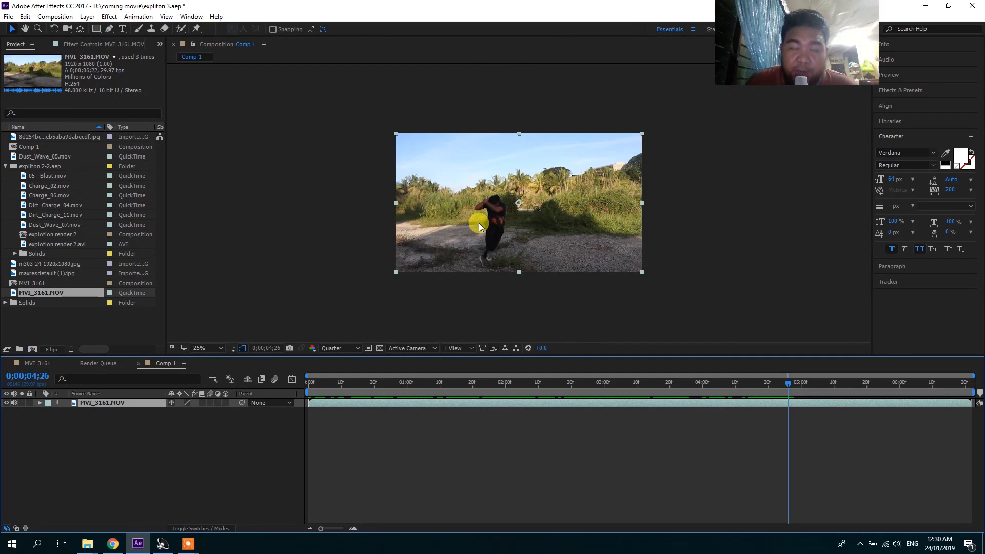
Step: Run the 3D camera tracker on the MVI_3161.MOV layer
click(190, 17)
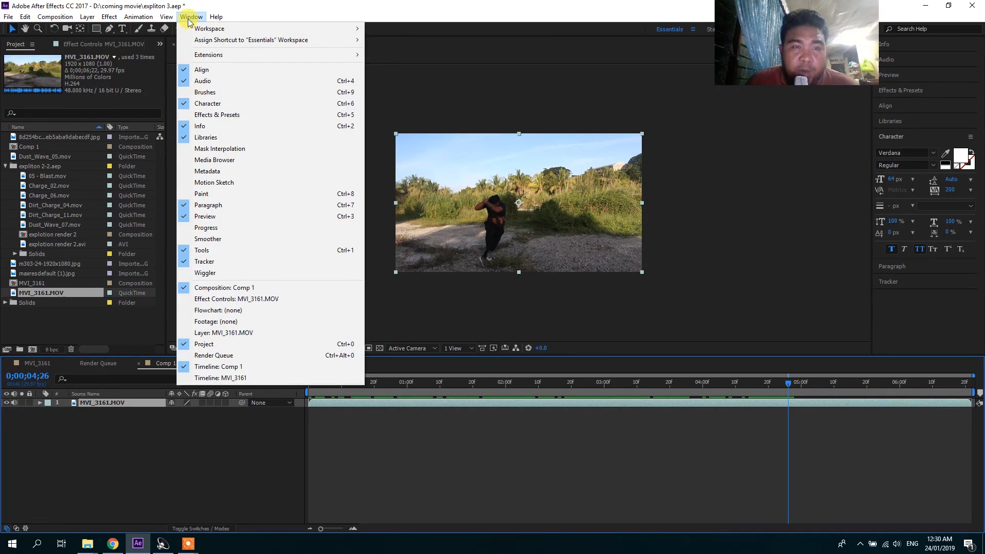
click(208, 261)
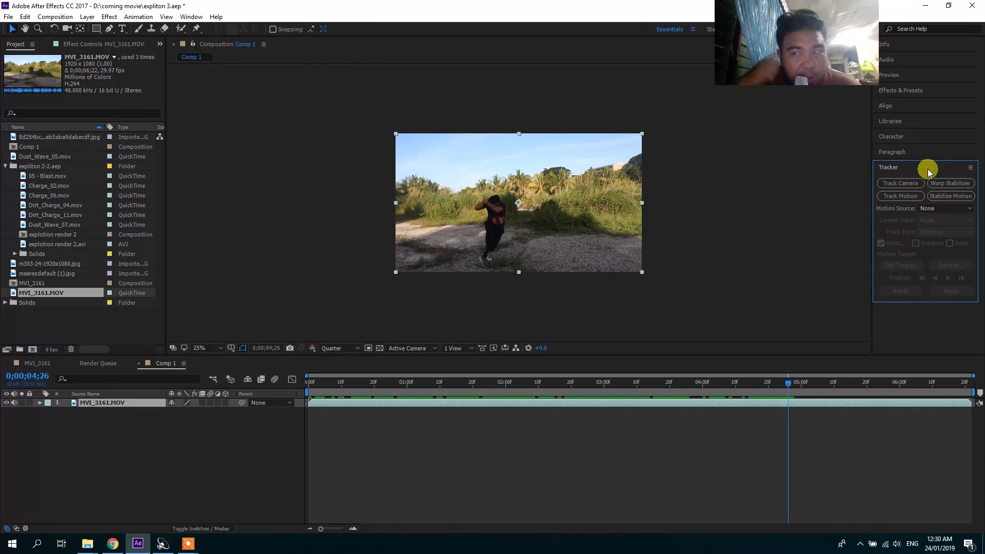
click(907, 185)
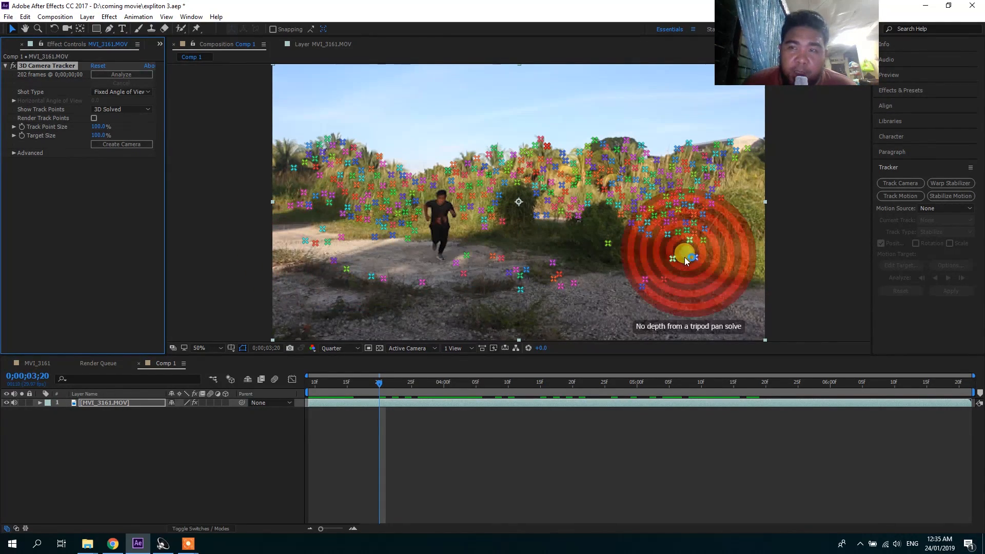
Step: Choose track points on the ground at the far left of the path and create a null and camera from them
click(340, 255)
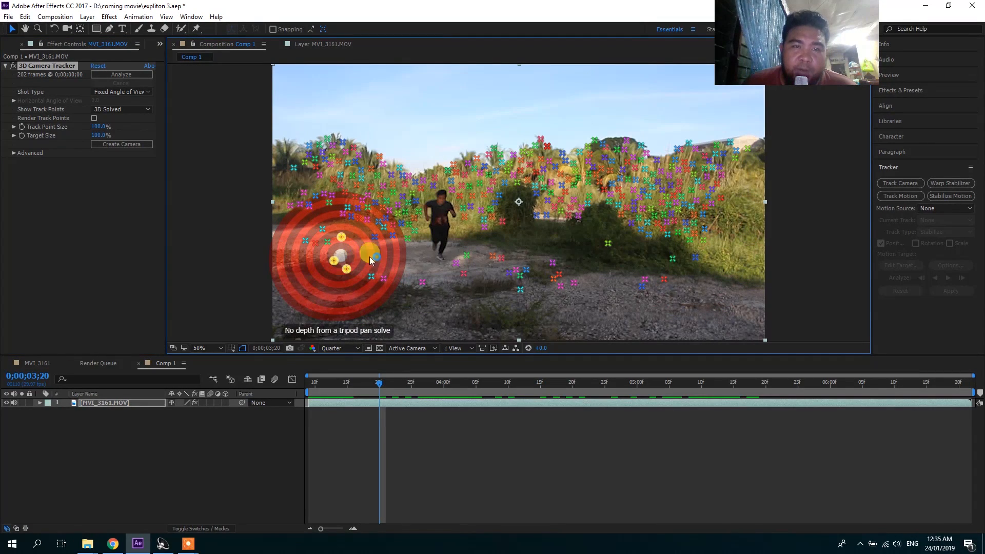
click(419, 267)
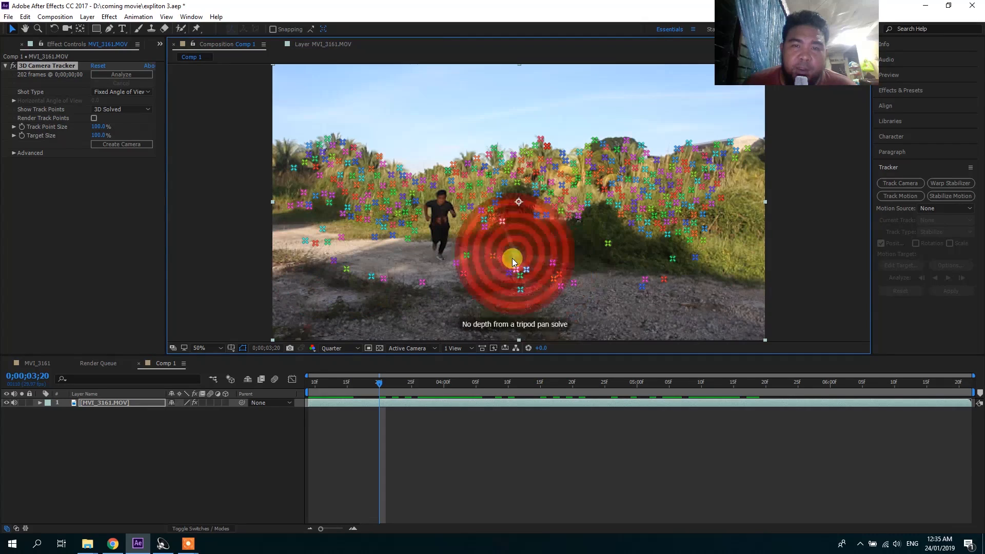
click(546, 270)
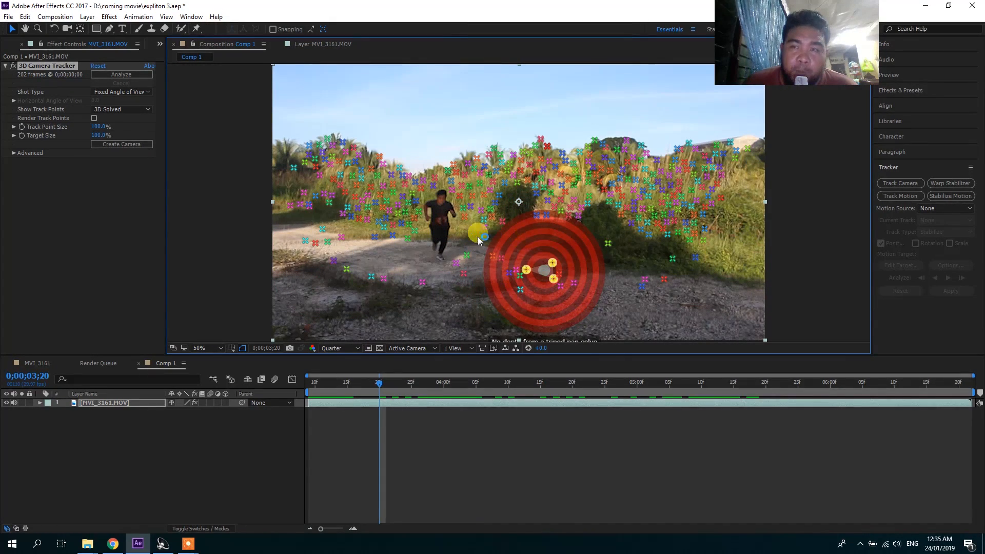
click(364, 254)
click(326, 251)
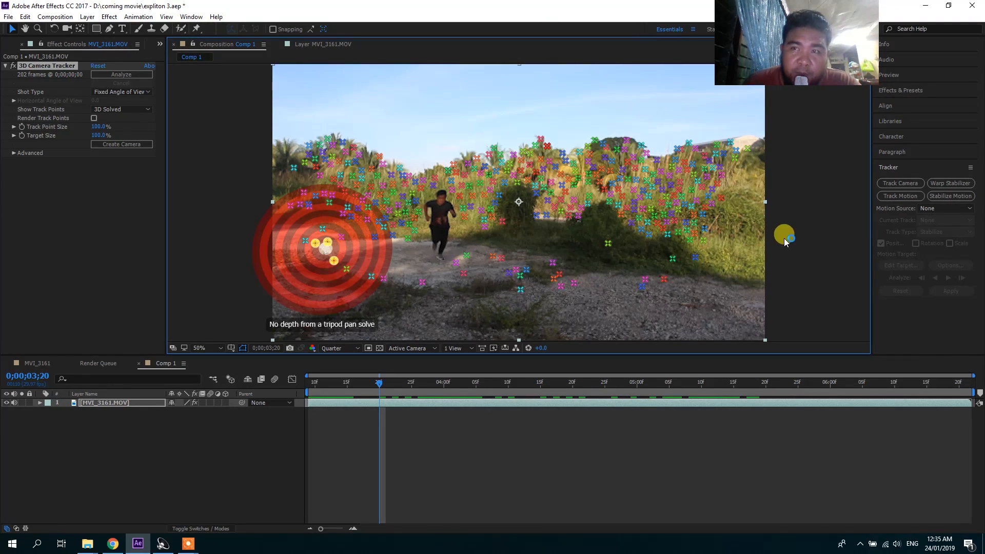
right_click(324, 250)
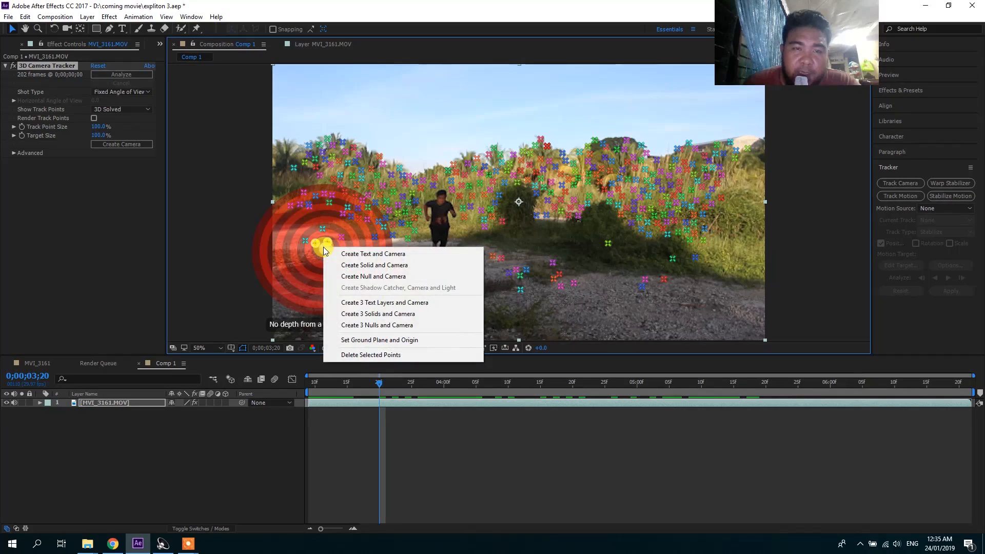
click(433, 278)
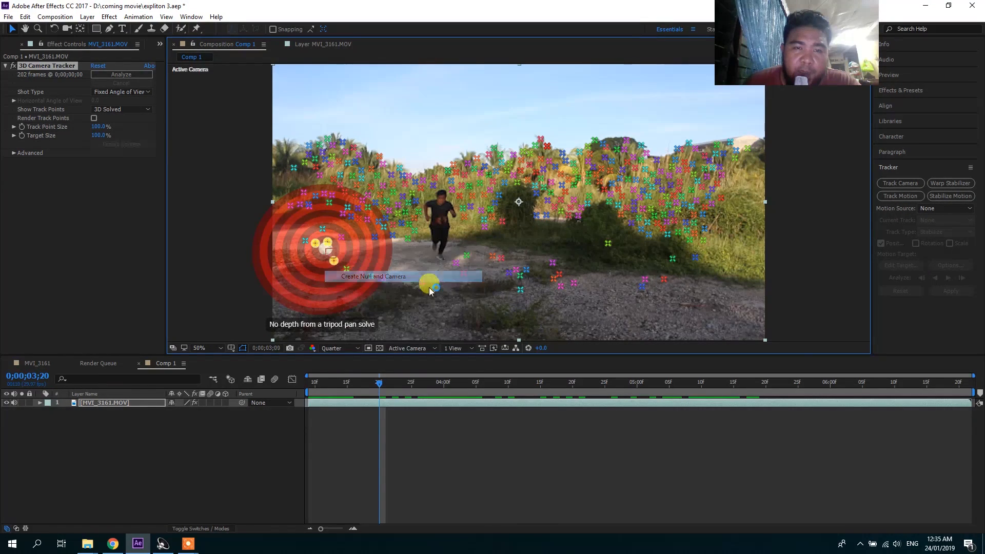
Step: Bring back the project's footage list and move the current time to 0;00;04;14 in Comp 1
click(159, 44)
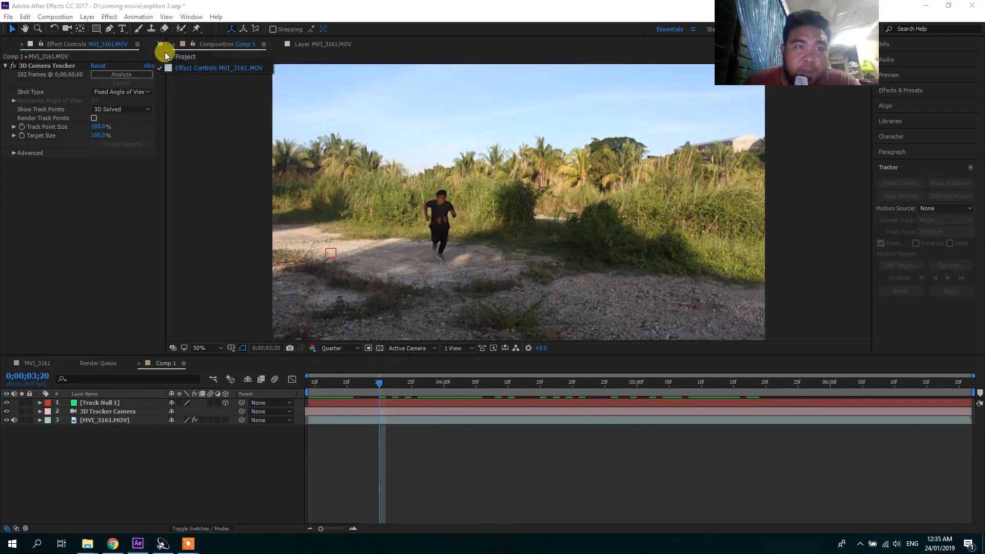
click(192, 57)
click(507, 502)
drag(387, 383, 355, 401)
mouse_move(550, 439)
mouse_down()
mouse_move(503, 434)
mouse_move(532, 440)
mouse_up()
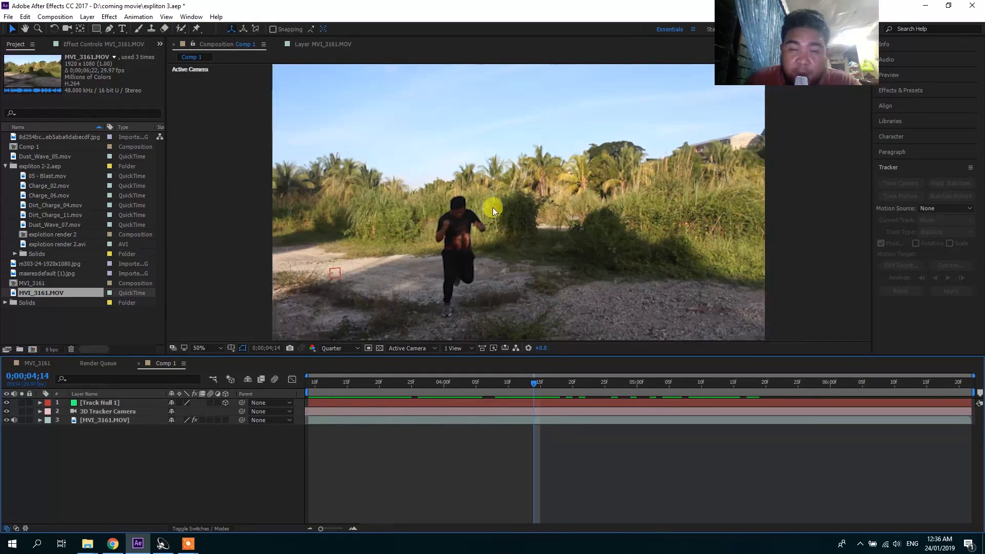
mouse_move(541, 383)
mouse_down()
mouse_move(521, 385)
mouse_move(531, 390)
mouse_up()
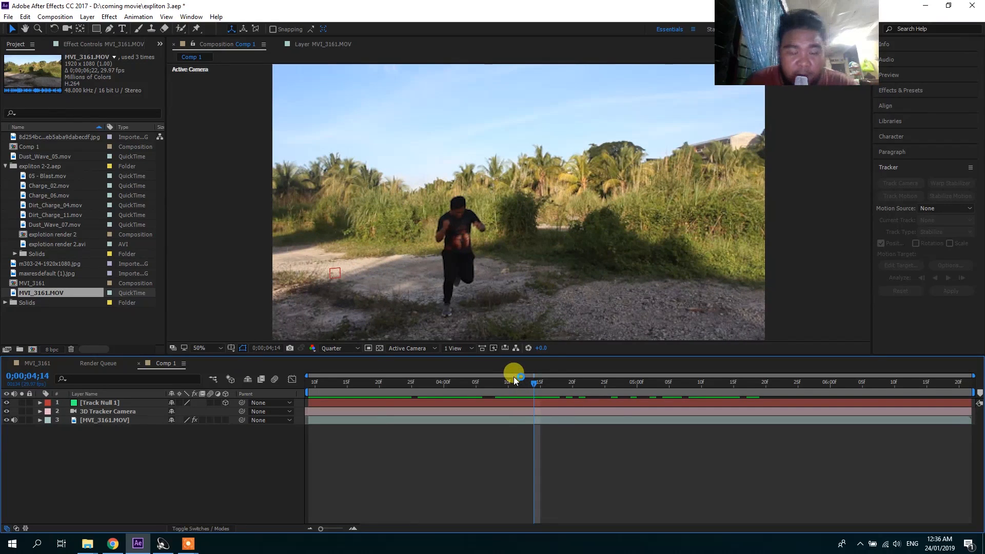
Step: Add Dirt_Charge_04.mov as the uppermost layer and position it on the ground beside the tracked null
click(54, 186)
click(50, 197)
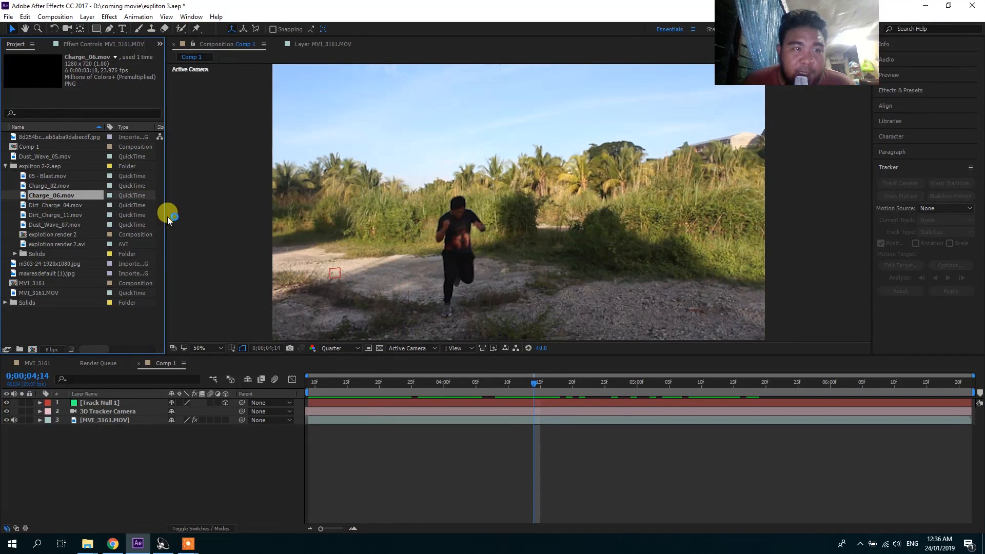
click(50, 188)
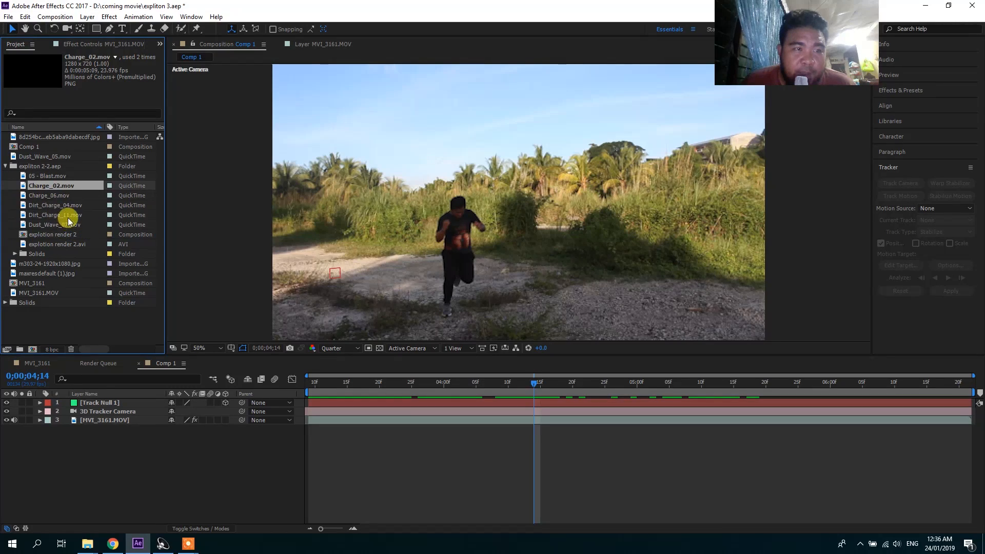
click(67, 215)
click(59, 205)
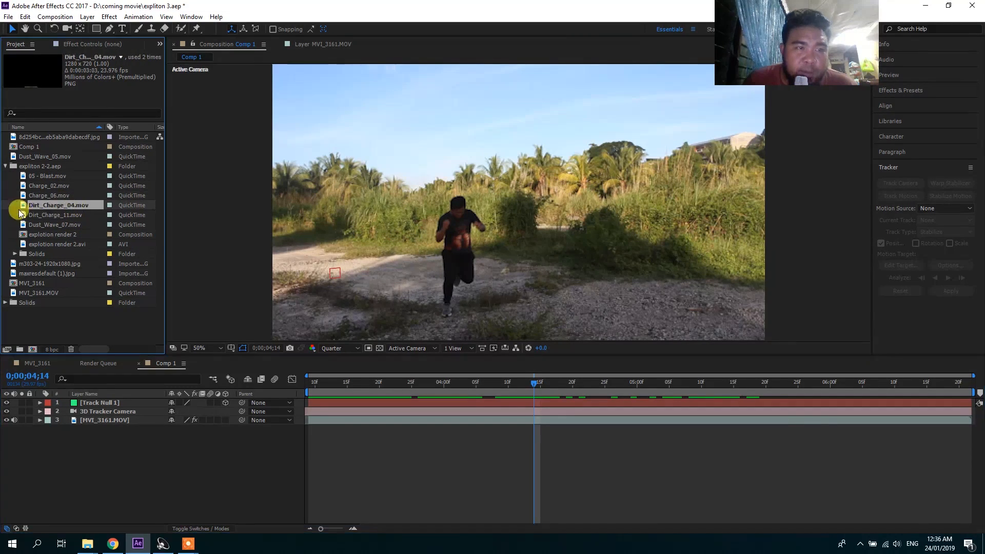
drag(57, 204, 437, 222)
drag(377, 406, 408, 403)
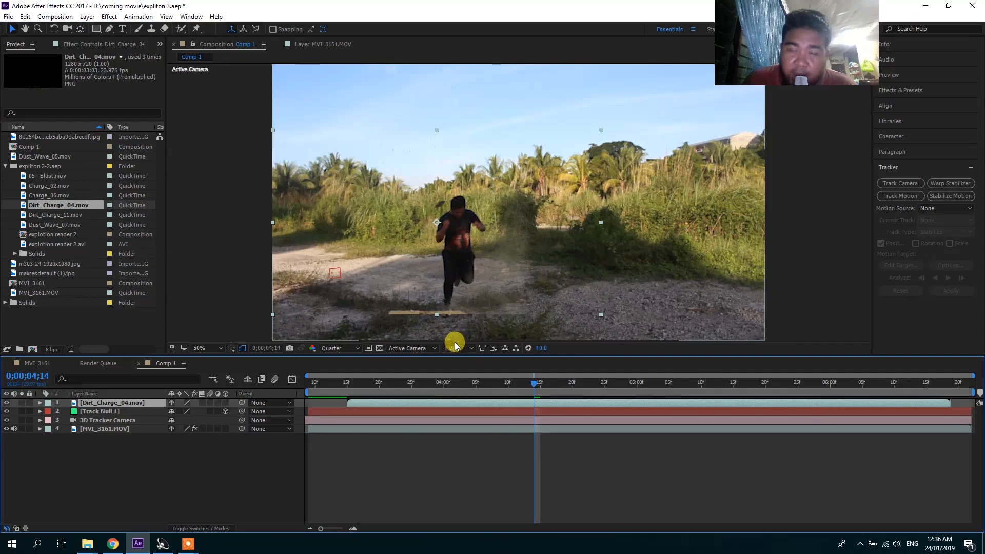
drag(488, 282, 468, 287)
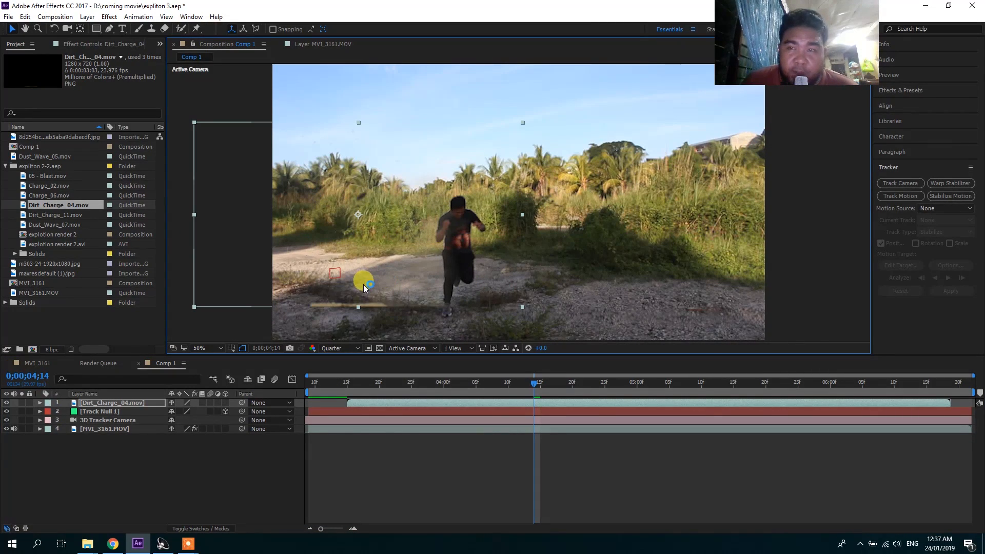
Step: Undo the accidental shift of Track Null 1 and retime the Dirt_Charge_04.mov layer so it starts at 0;00;04;14
drag(459, 409, 583, 414)
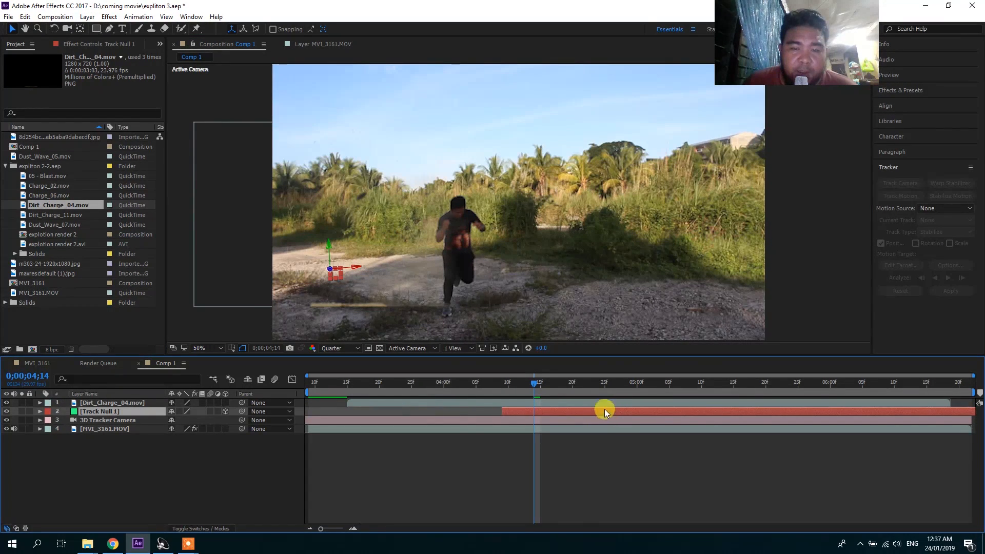
key(ctrl+z)
click(402, 402)
drag(403, 403, 574, 401)
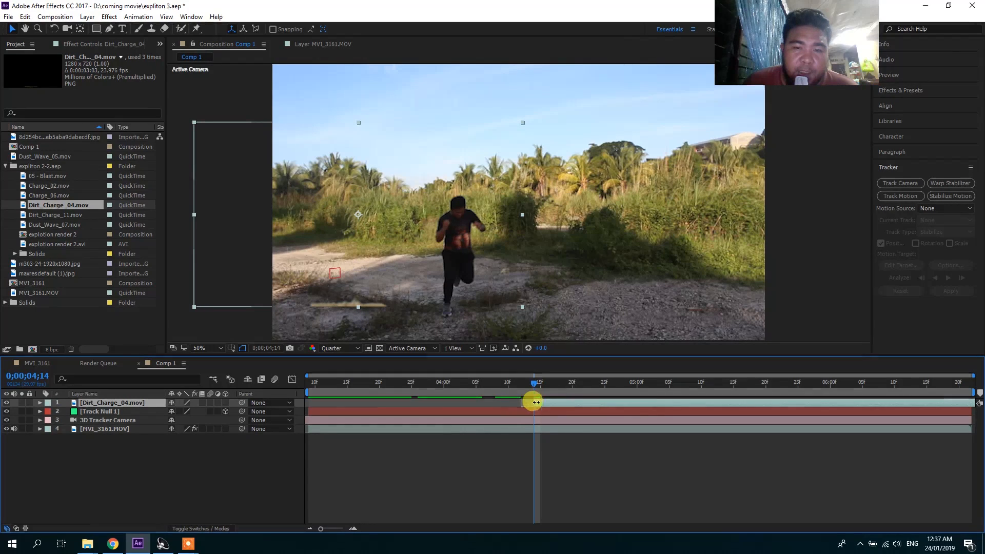
Step: Make Dirt_Charge_04.mov a 3D layer and set its orientation to about 7°, 348°, 358°
click(226, 404)
key(s)
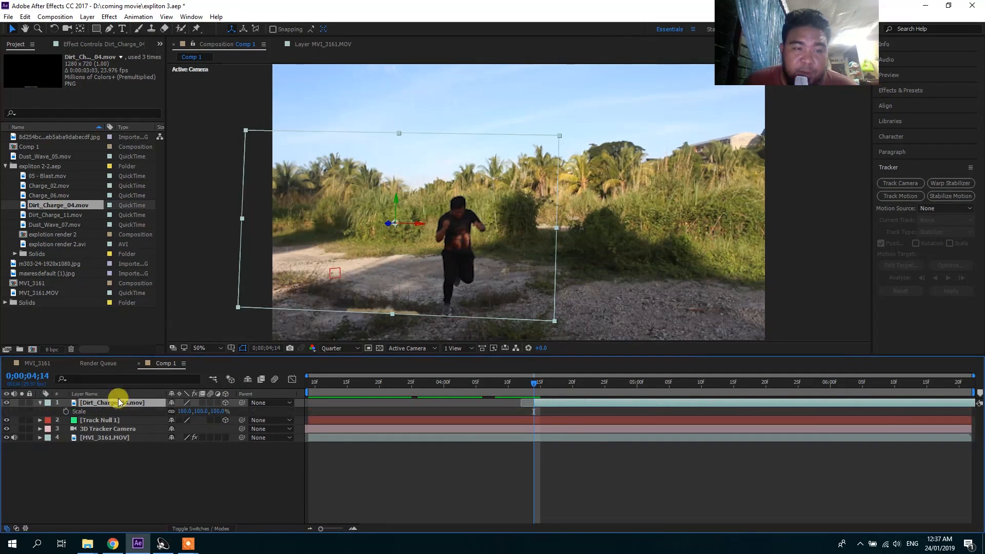
click(40, 404)
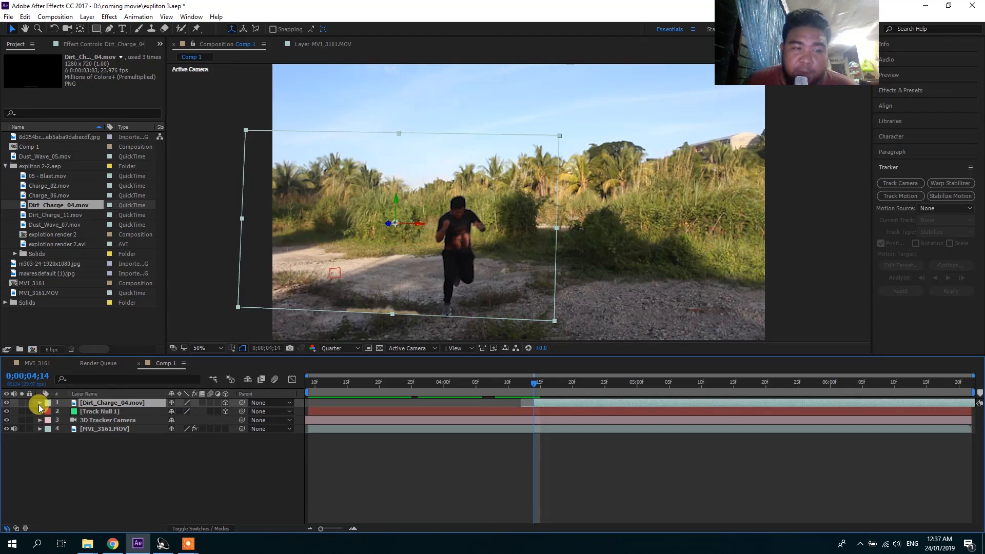
click(40, 403)
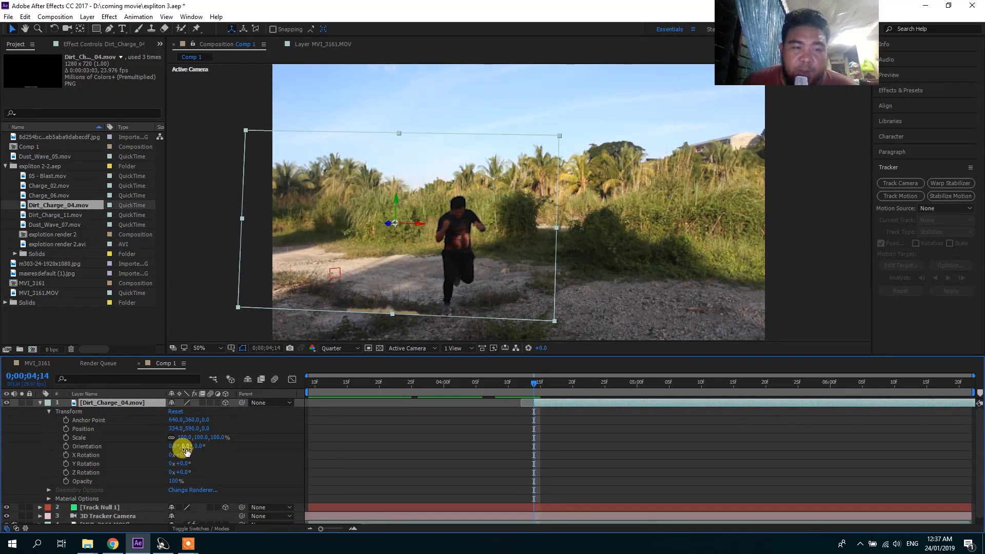
mouse_move(185, 449)
mouse_down()
mouse_move(169, 446)
mouse_move(205, 446)
mouse_move(165, 446)
mouse_move(188, 446)
mouse_up()
Step: Scale the Dirt_Charge_04.mov layer to 141% and move it to about -30.2, 505.3, 741.3, behind the runner
drag(397, 226, 362, 254)
drag(367, 217, 368, 255)
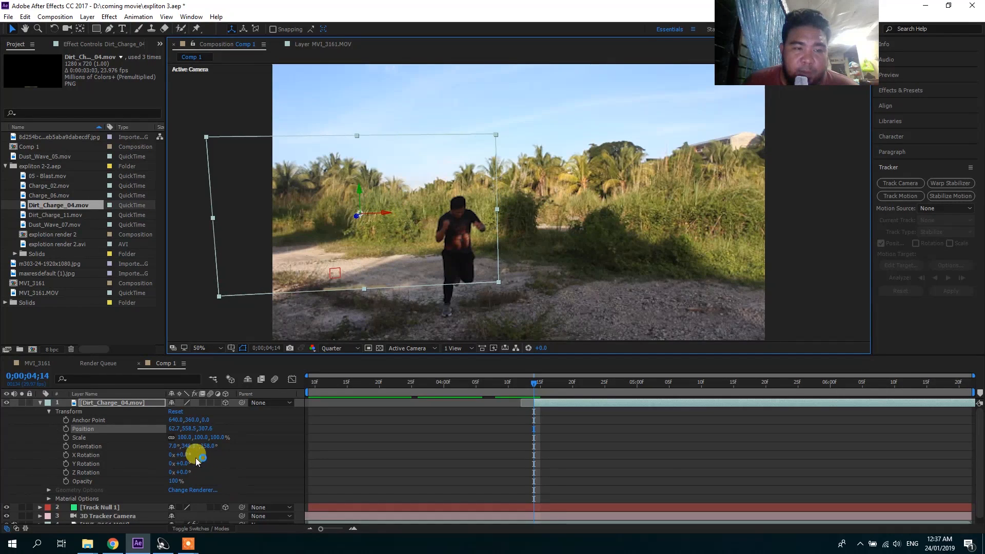
drag(208, 442, 237, 434)
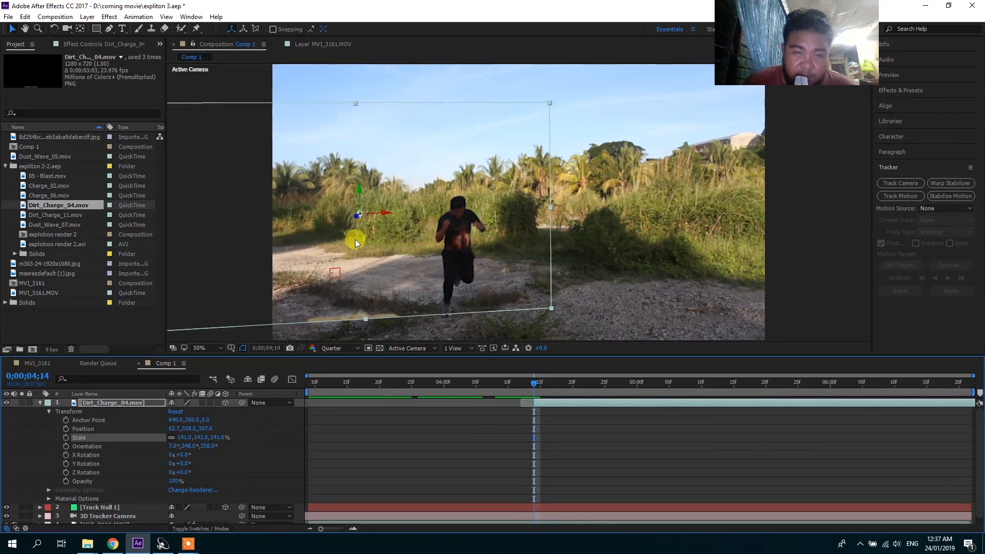
drag(356, 221, 463, 178)
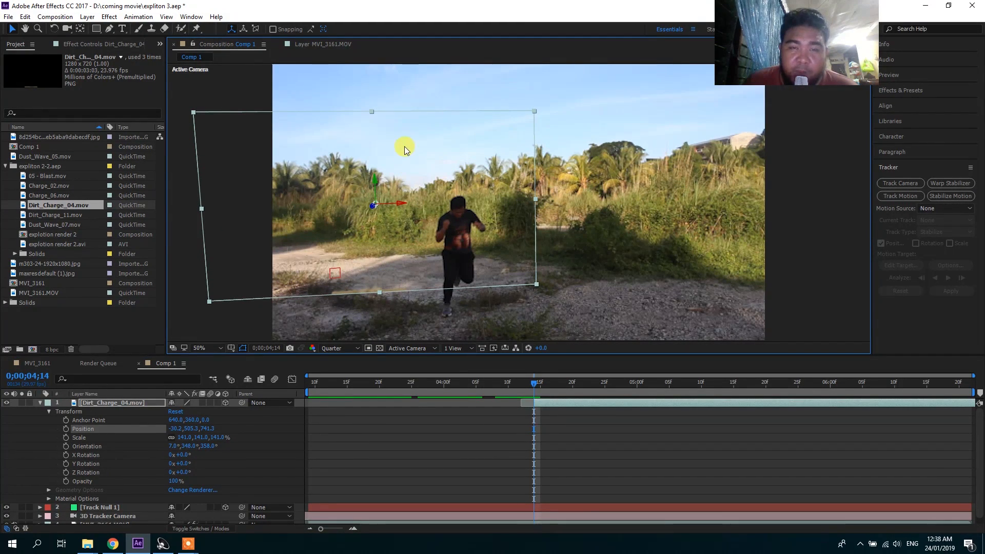
Step: Scale the Dirt_Charge_04.mov layer to 192% and move it to about -263, 434, 1024, with the dirt burst on the ground behind the runner
drag(402, 206, 398, 204)
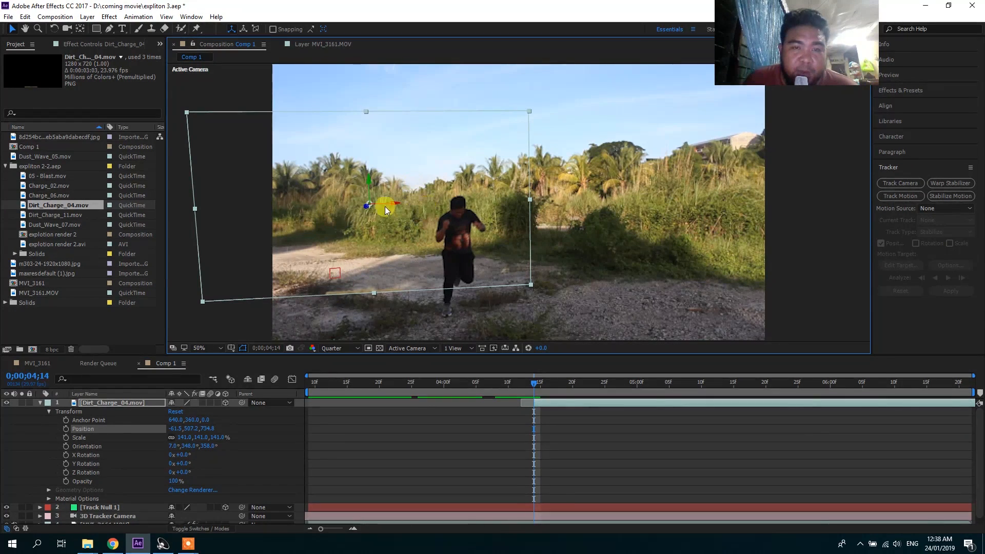
drag(367, 180, 359, 220)
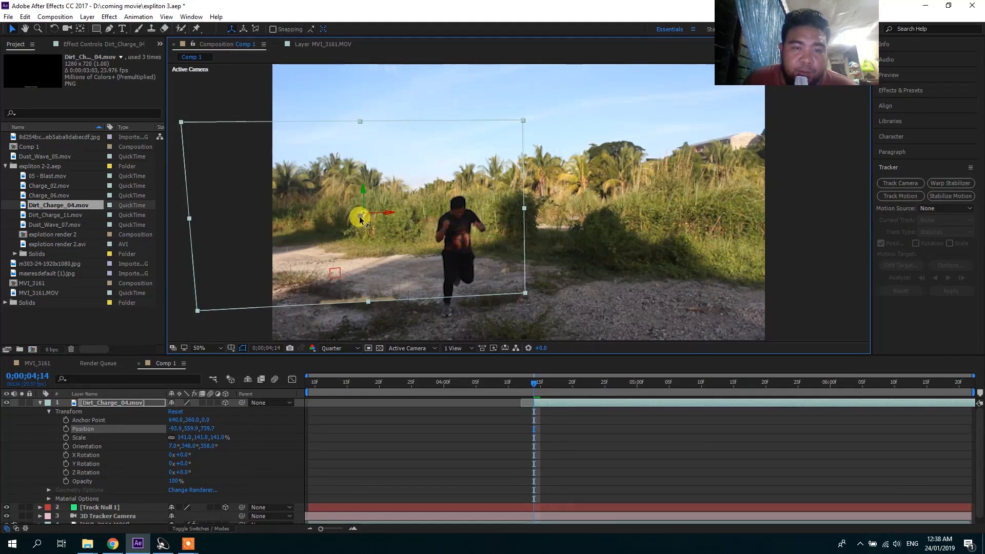
drag(533, 386, 573, 405)
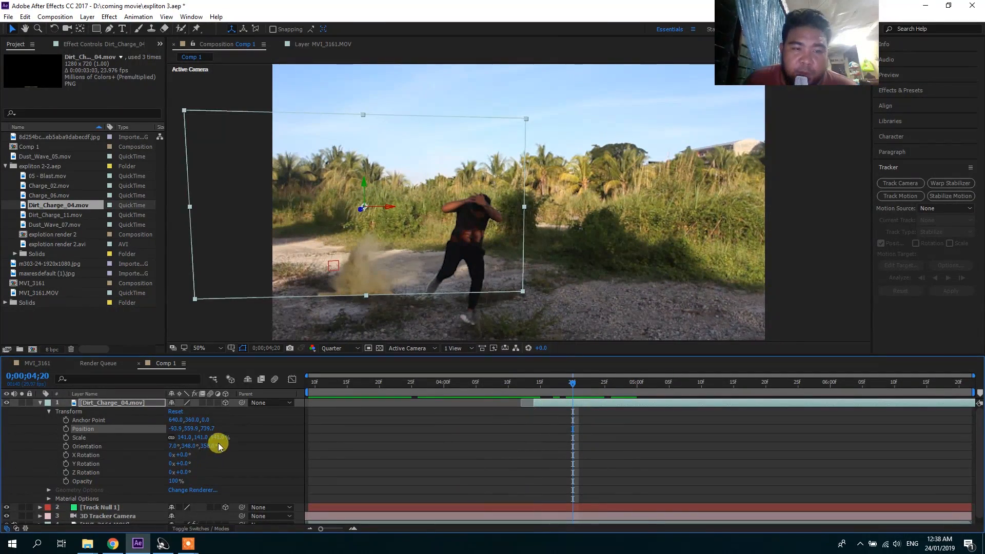
drag(213, 437, 243, 437)
mouse_move(362, 253)
mouse_down()
mouse_move(364, 241)
mouse_move(359, 249)
mouse_up()
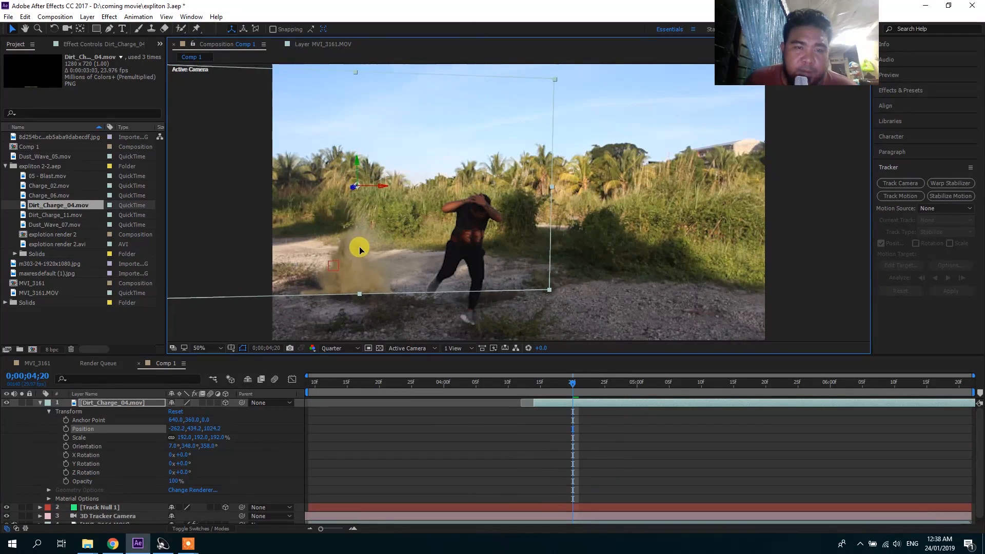
Step: Play back the dirt burst from before it starts, and stop at 0;00;04;19 to check its placement
drag(575, 386, 500, 400)
key(space)
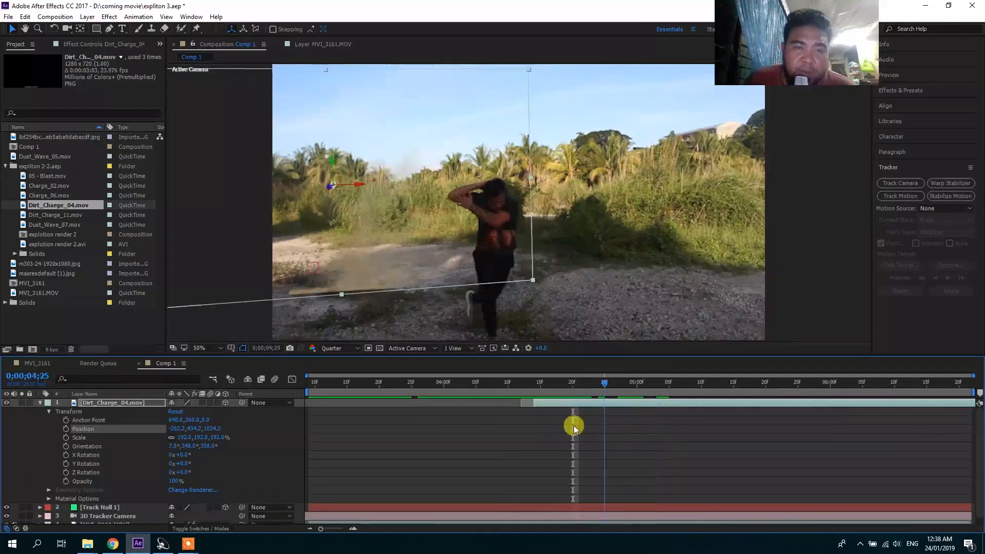
click(565, 430)
click(611, 462)
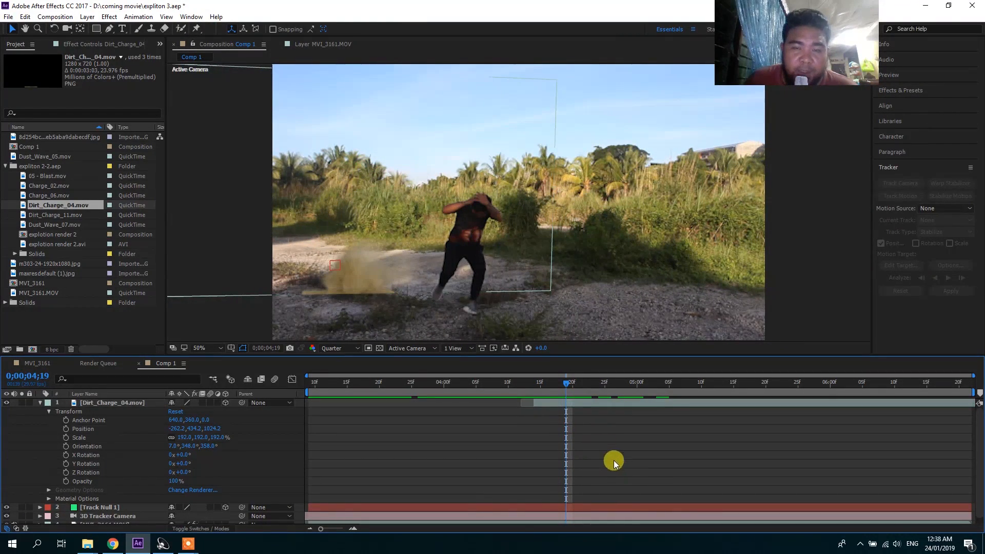
click(581, 405)
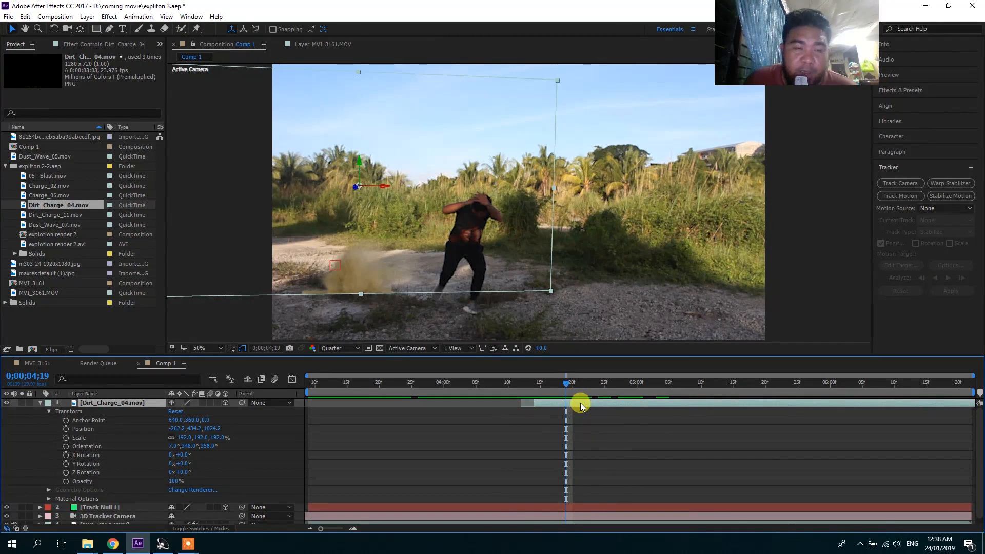
Step: Parent the Dirt_Charge_04.mov layer to Track Null 1
click(40, 402)
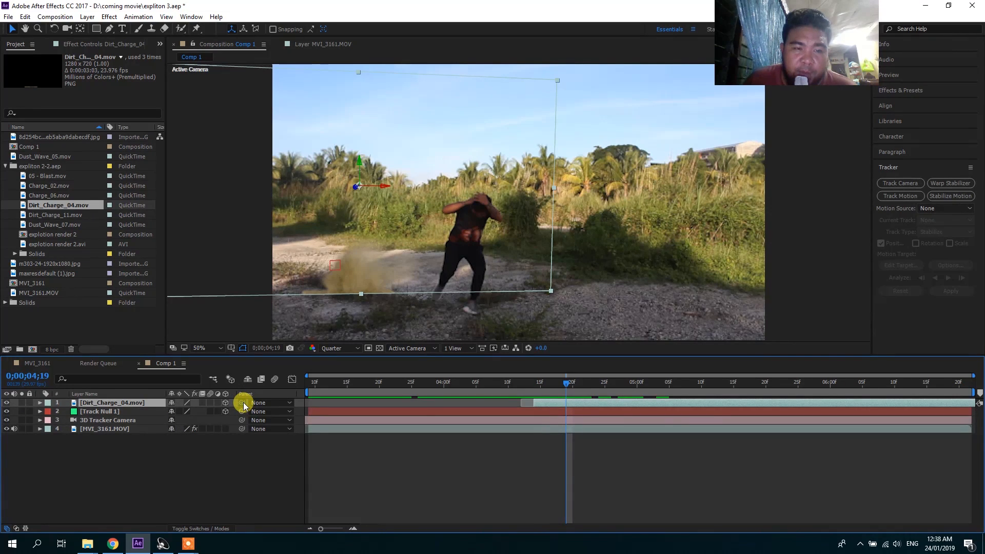
drag(239, 403, 90, 415)
click(288, 404)
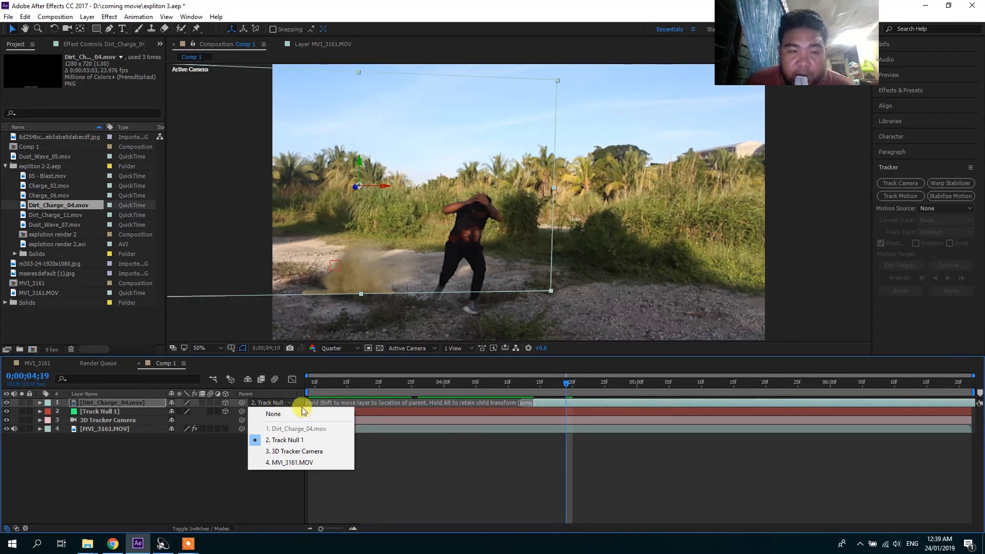
click(304, 442)
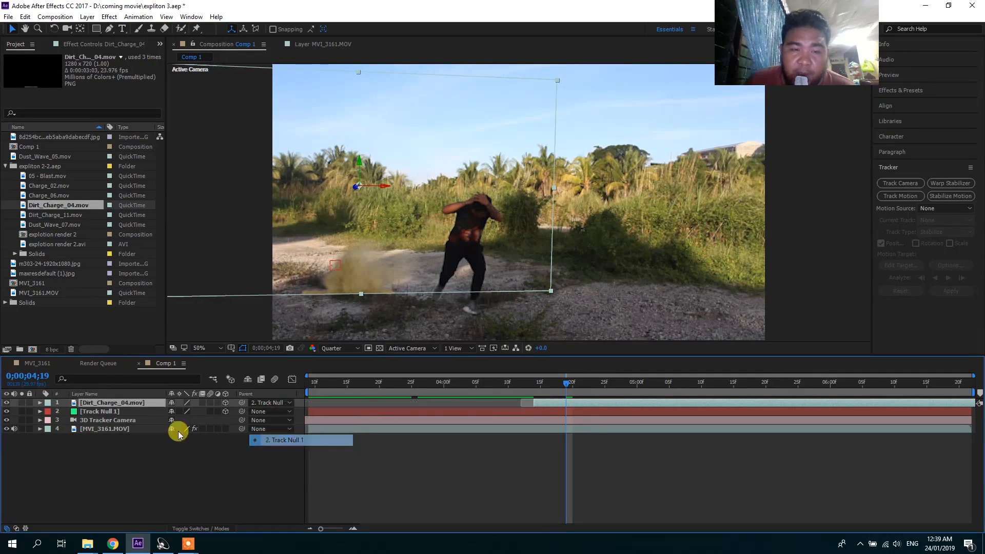
click(115, 412)
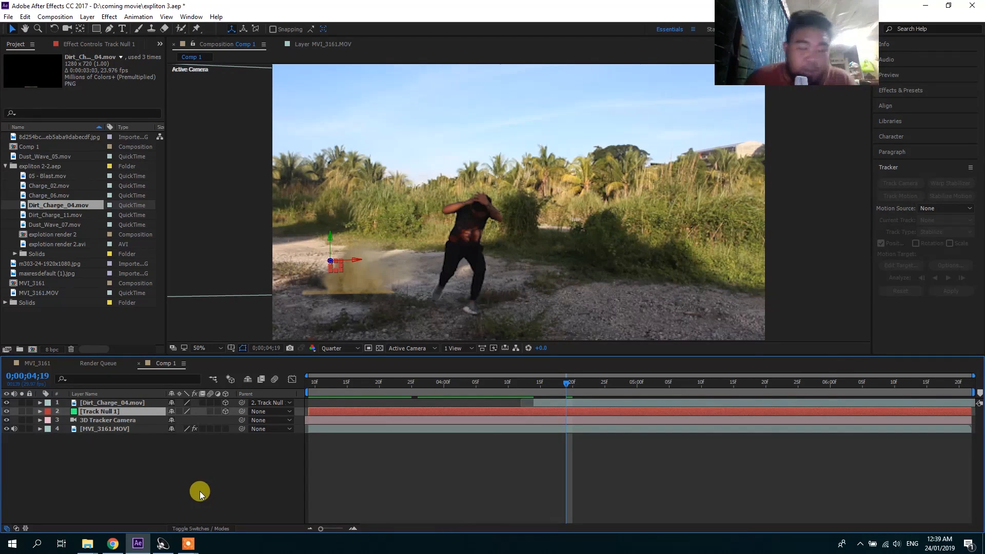
click(589, 403)
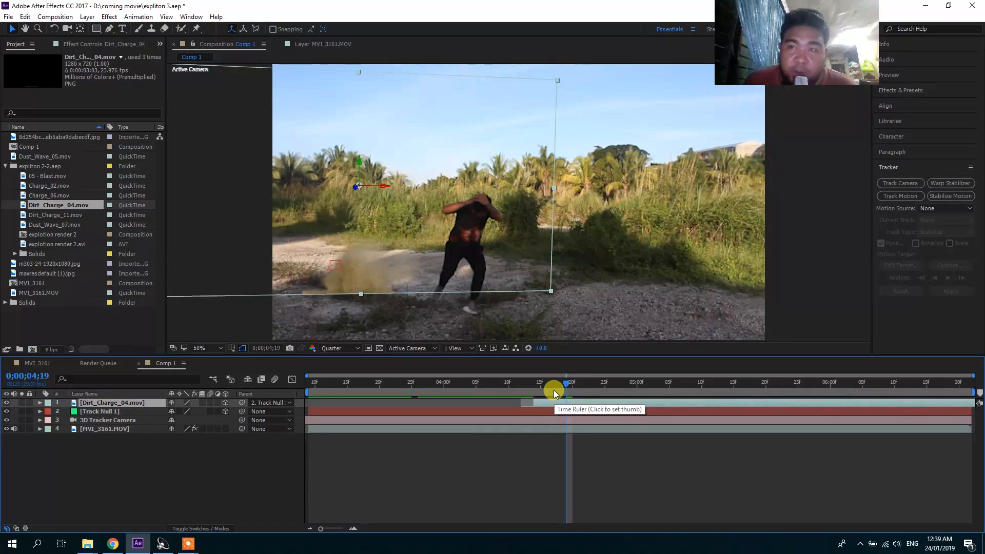
click(180, 462)
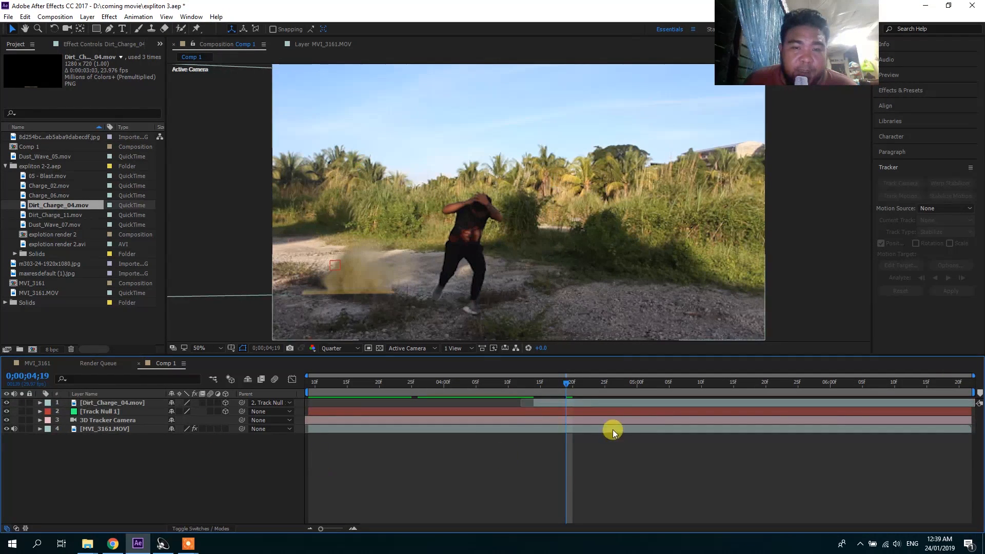
click(628, 402)
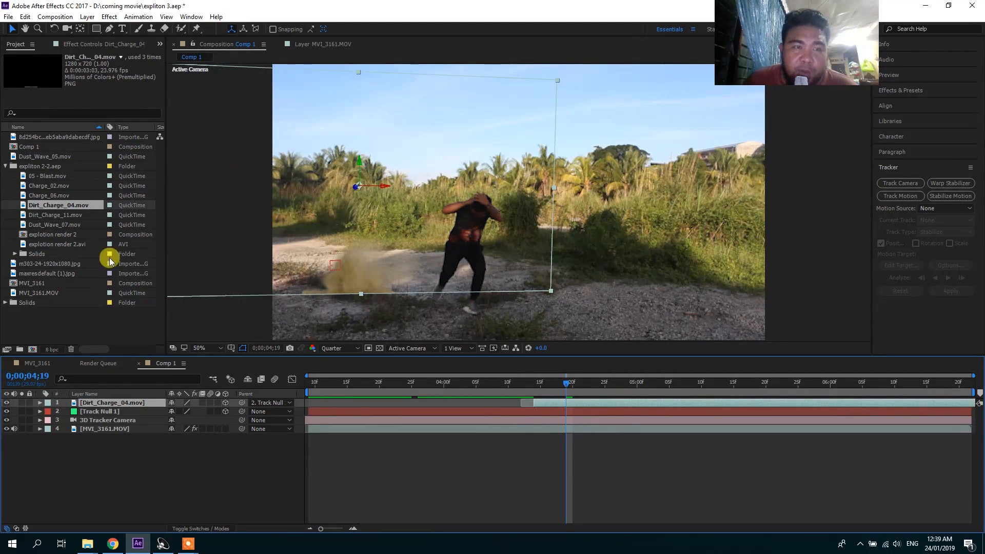
click(93, 323)
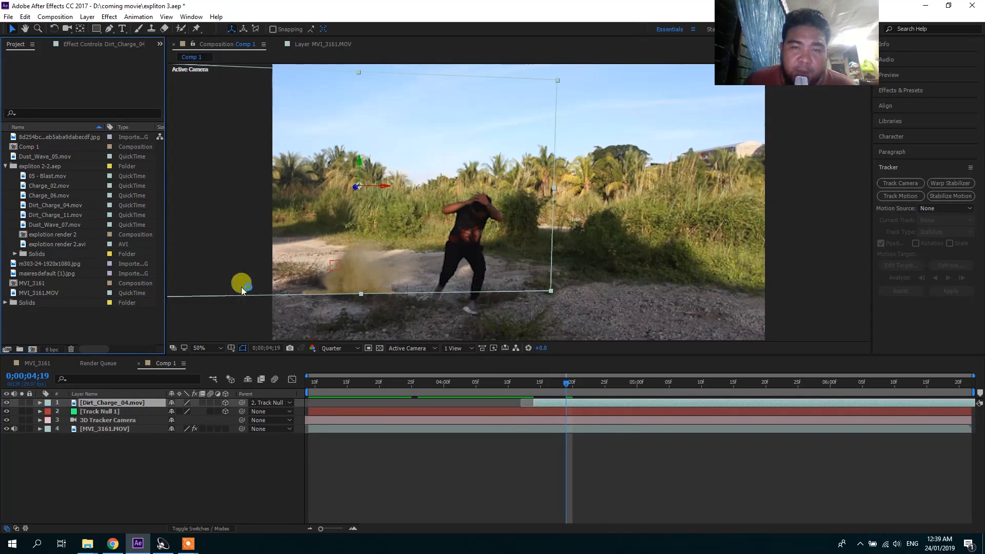
click(343, 309)
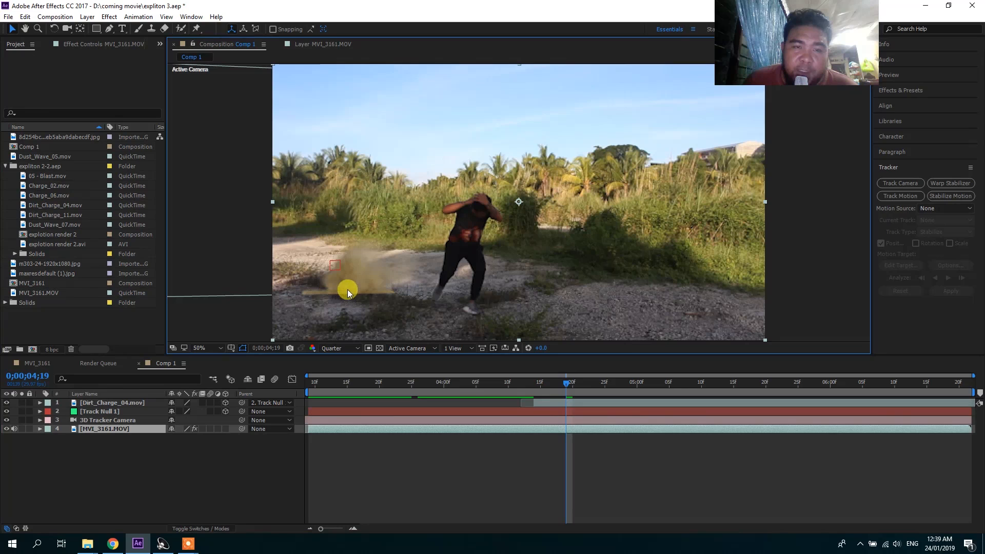
Step: Draw a closed Pen mask on the Dirt_Charge_04.mov layer, running along the dirt burst's bottom edge and enclosing the ground below it
click(619, 407)
click(623, 401)
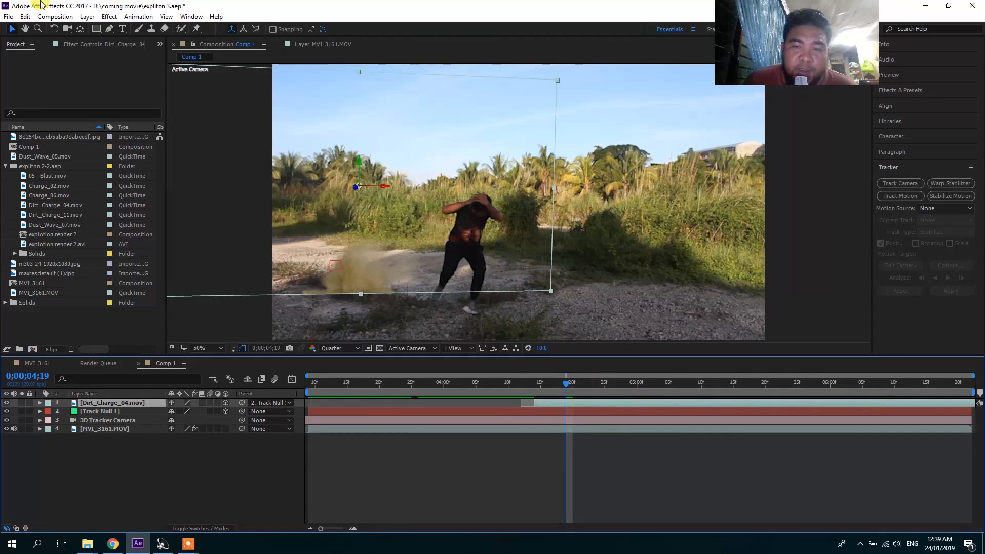
click(110, 29)
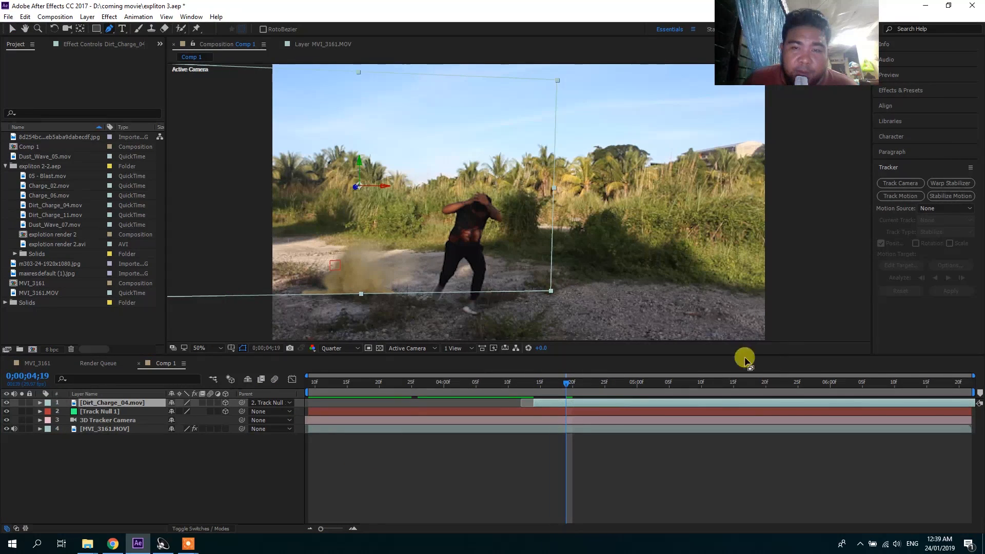
scroll(472, 231, down, 4)
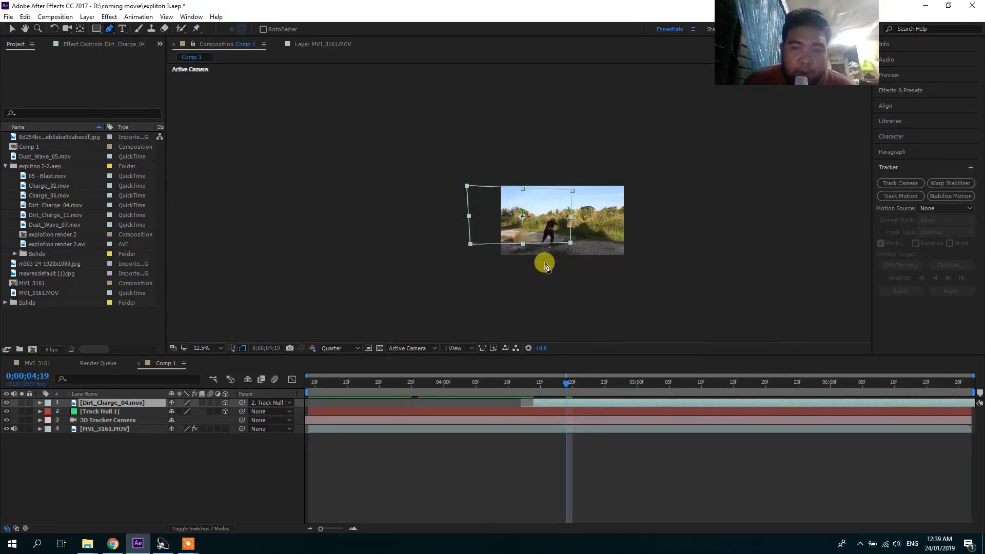
scroll(545, 265, up, 4)
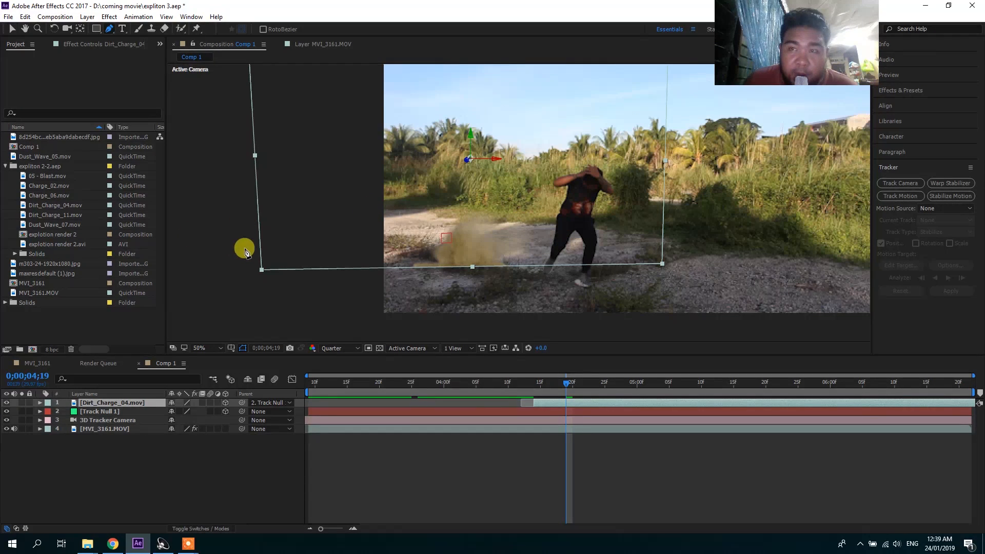
click(253, 267)
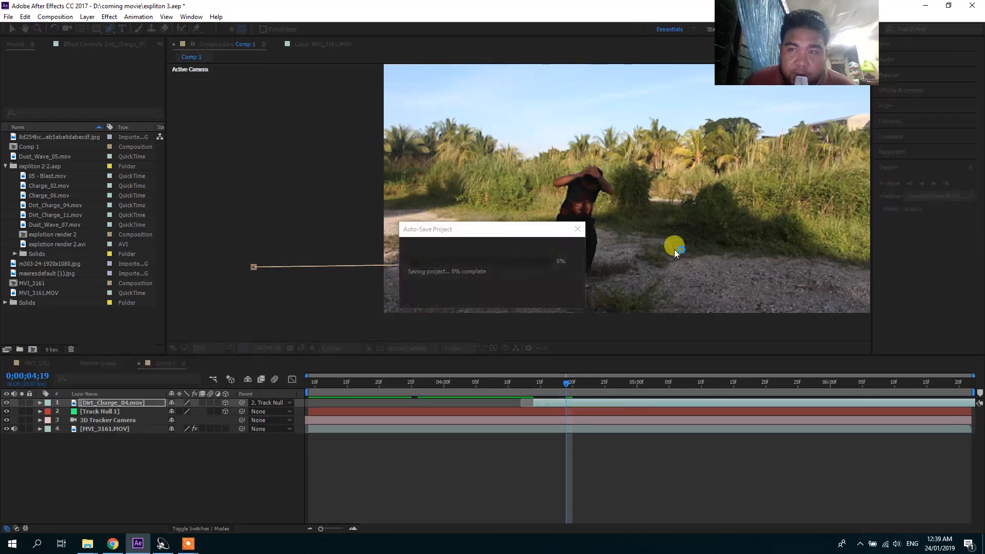
click(667, 272)
drag(667, 312, 674, 317)
click(632, 331)
click(422, 323)
drag(243, 316, 216, 311)
click(210, 283)
drag(253, 267, 243, 271)
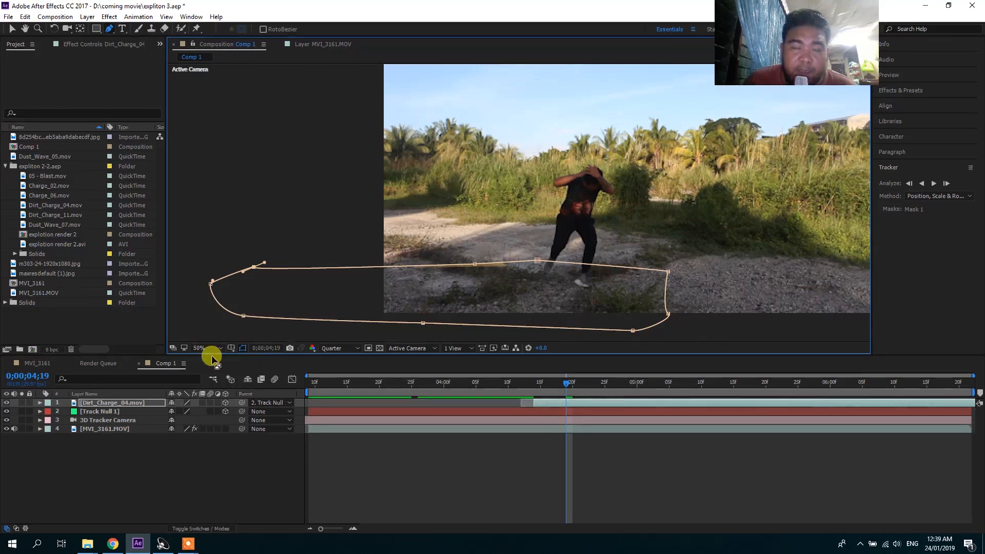
Step: Invert Mask 1 on the Dirt_Charge_04.mov layer so only the area outside the mask shows
click(40, 404)
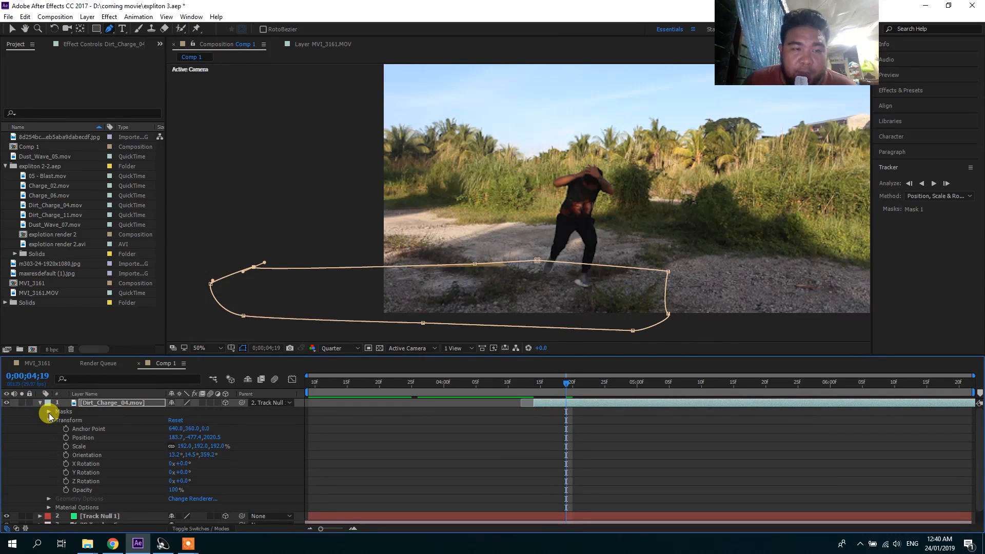
click(49, 412)
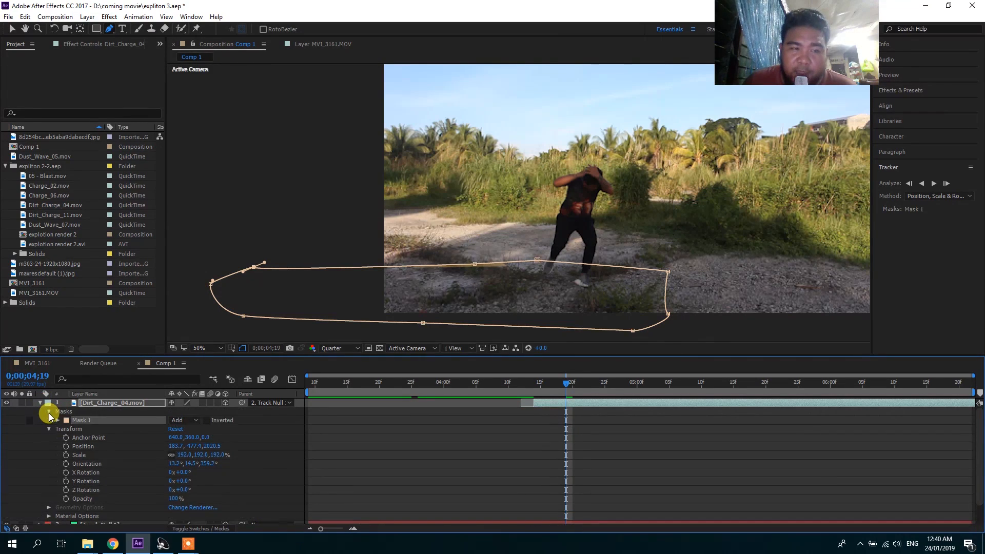
click(206, 420)
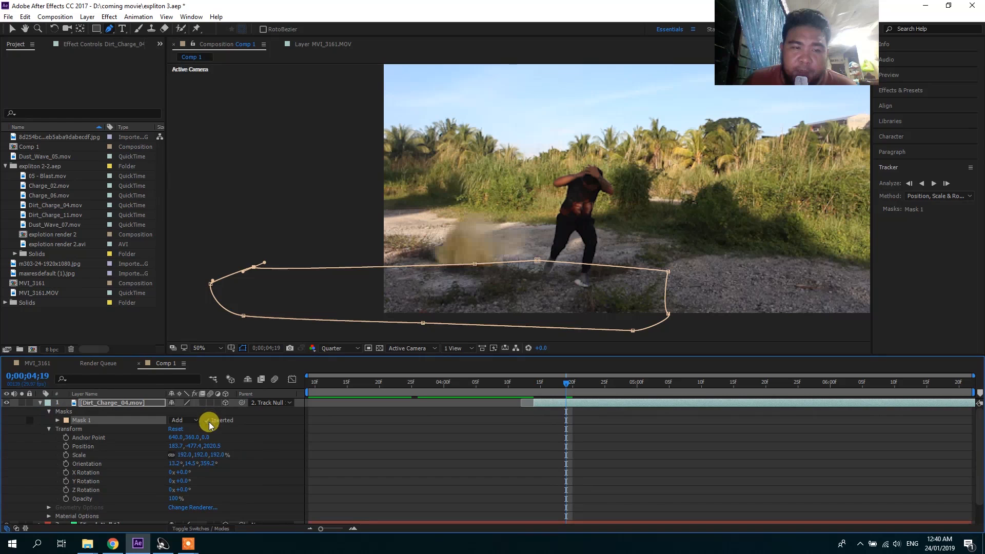
click(314, 462)
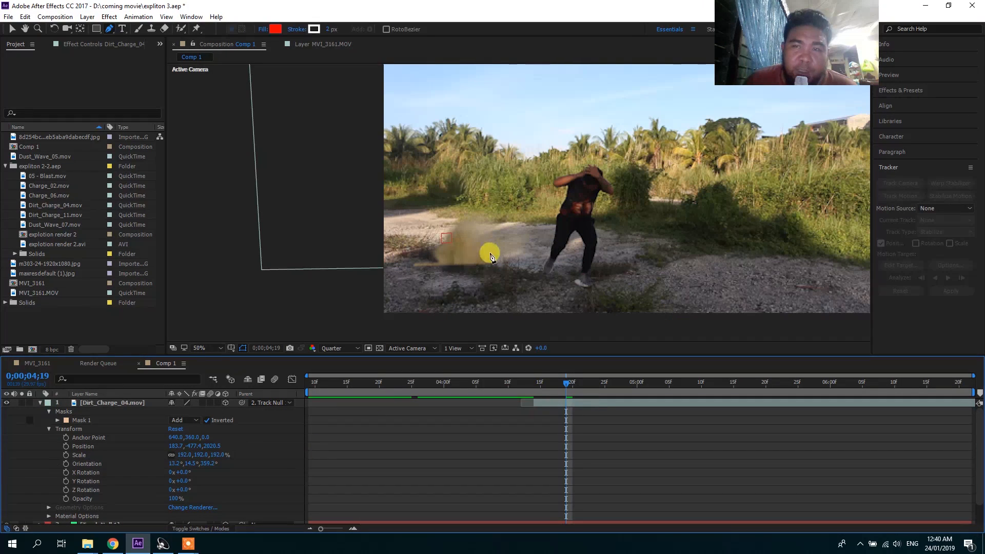
Step: Reshape Mask 1 by moving the upper-edge point under the dirt burst slightly up and left, trimming more of the burst's hard base
click(136, 403)
click(548, 403)
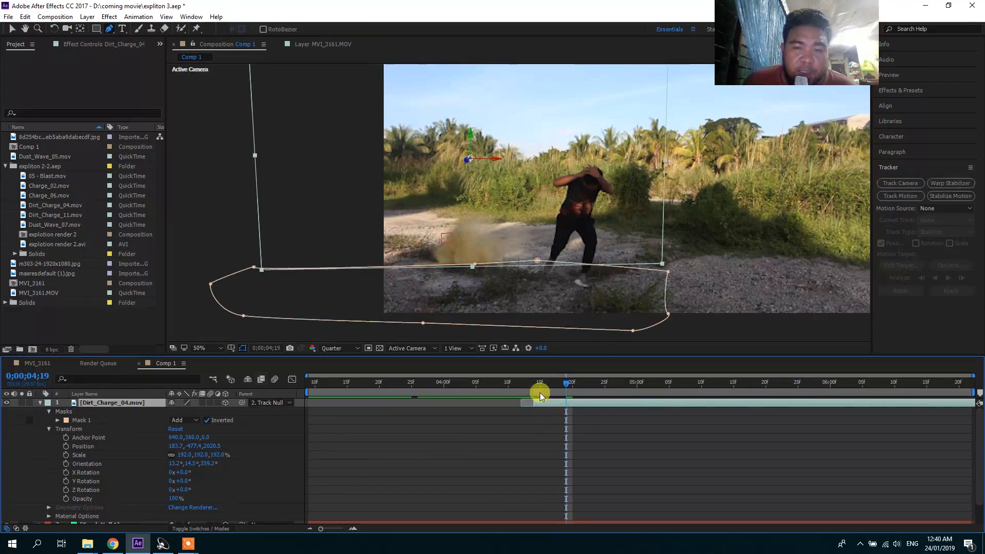
key(ctrl+shift+a)
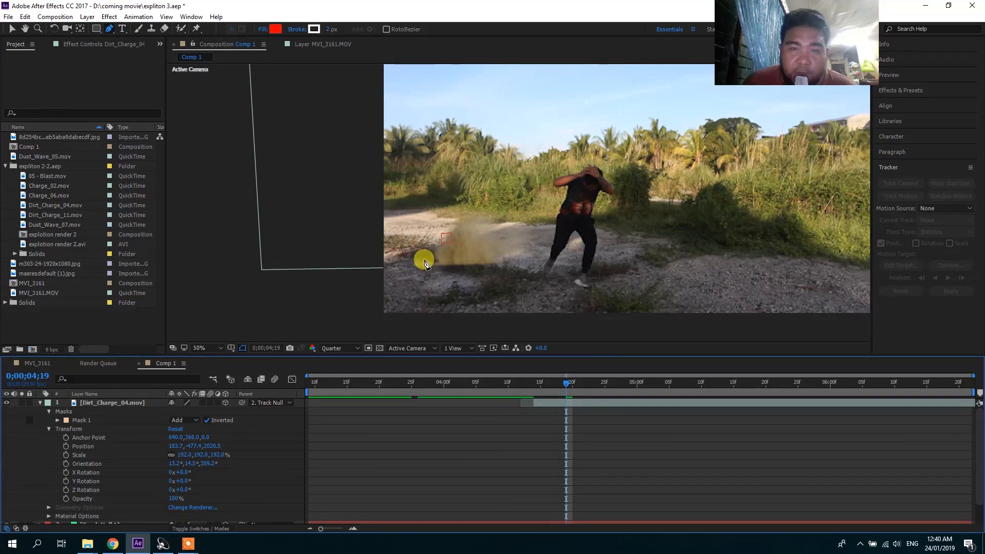
click(533, 402)
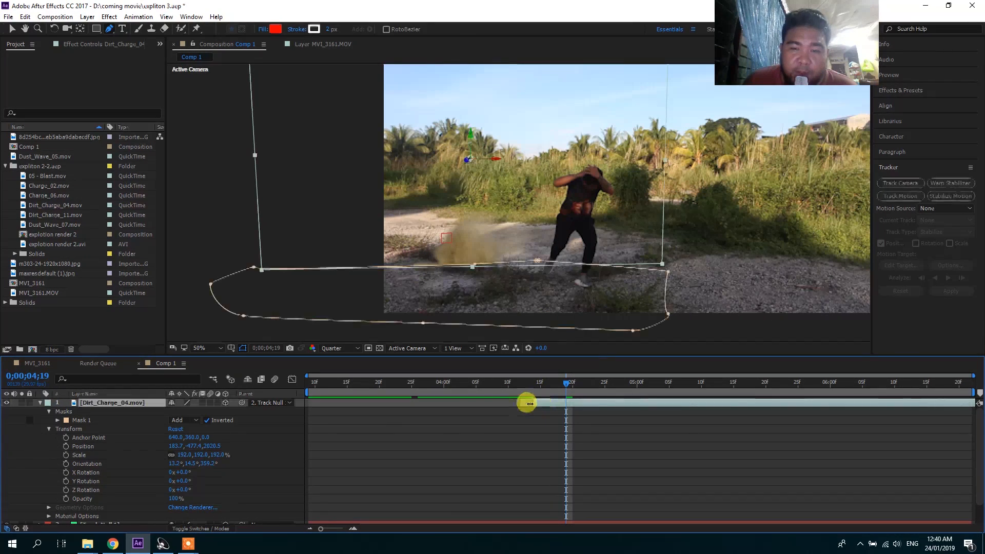
click(472, 264)
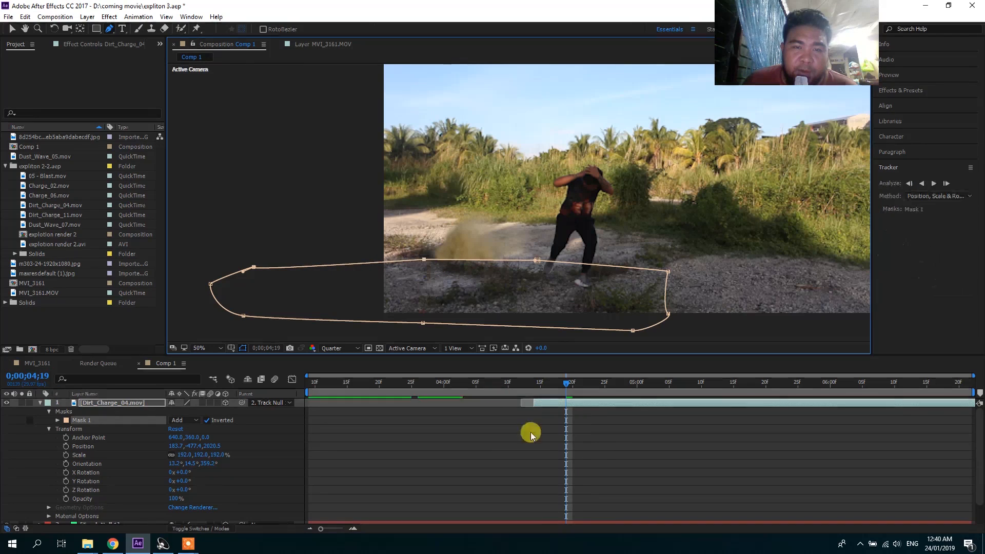
click(593, 438)
click(592, 402)
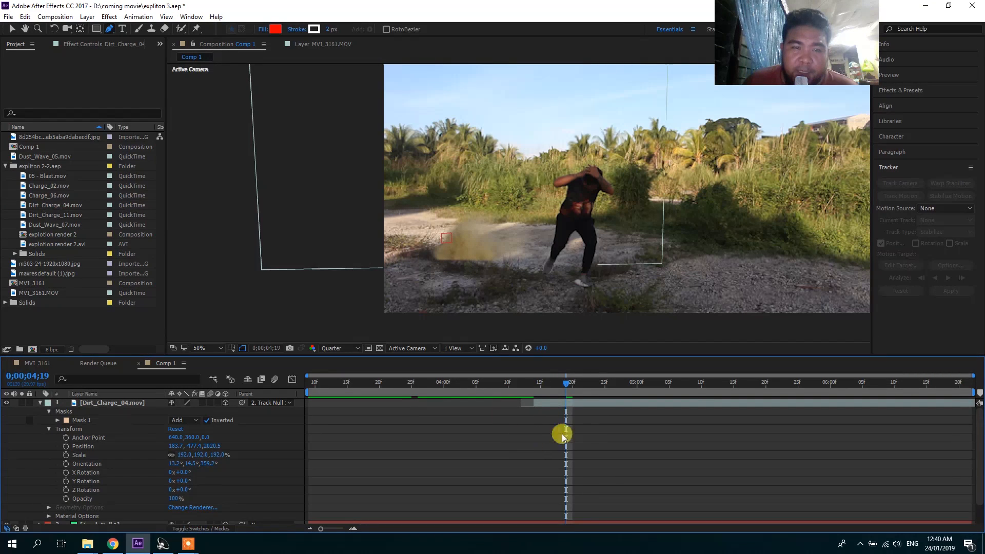
Step: Set the feather of Mask 1 on the Dirt_Charge_04.mov layer to about 23 pixels
click(599, 404)
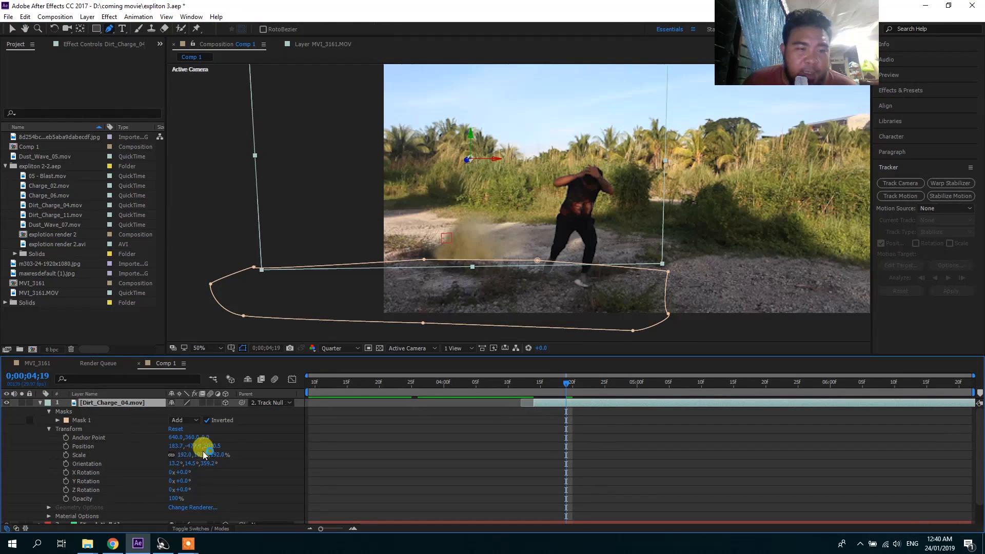
click(56, 420)
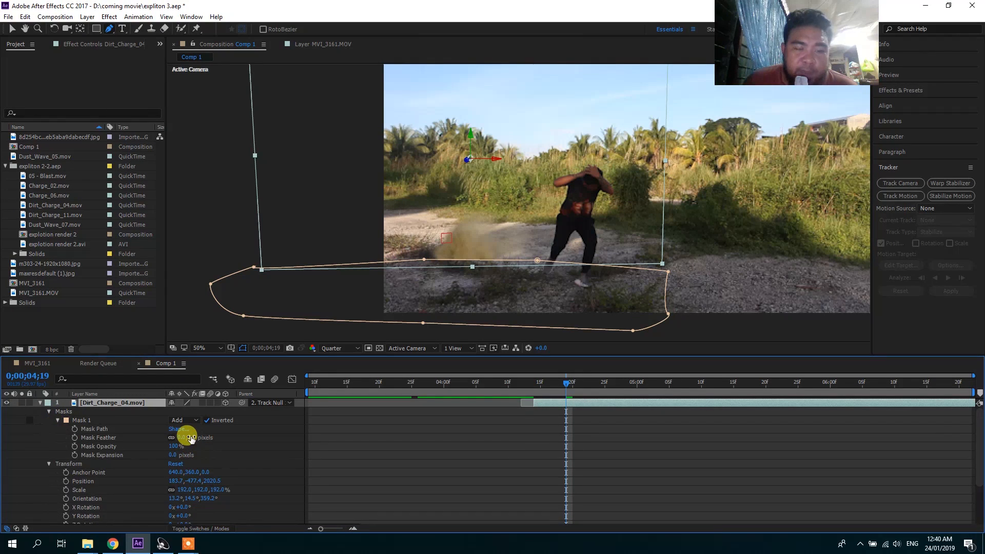
drag(193, 437, 196, 436)
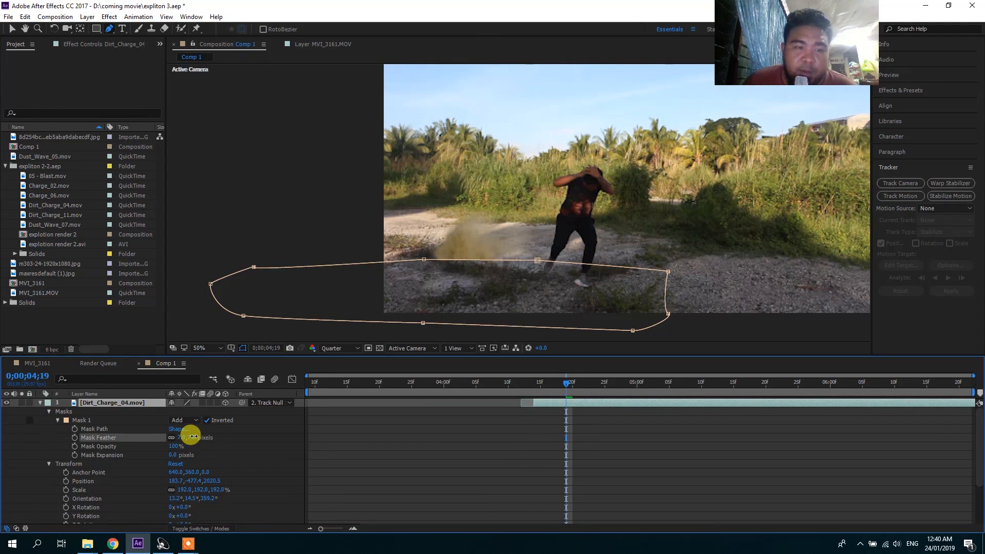
click(413, 449)
drag(193, 440, 198, 439)
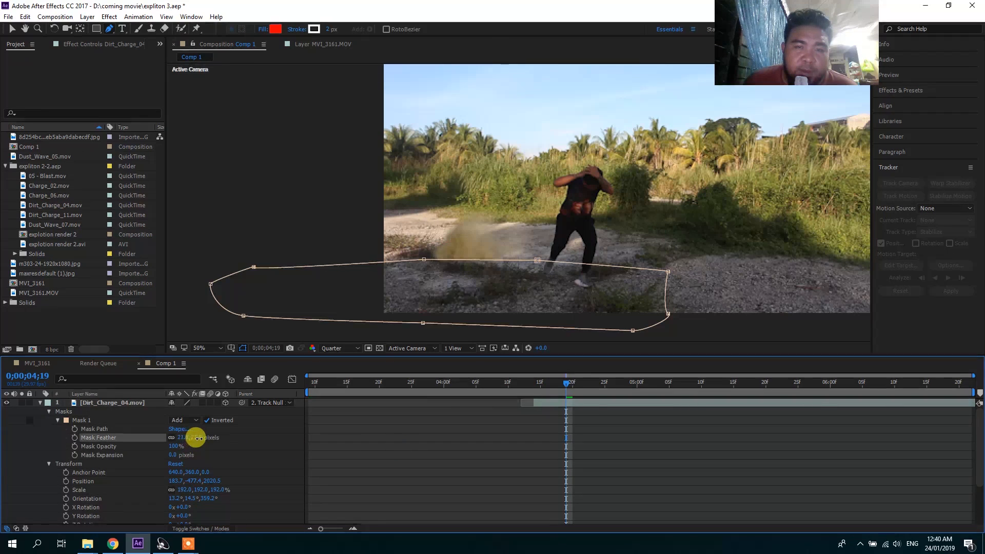
Step: Check the feathered mask around 0;00;04;21 and apply the Hue/Saturation effect to the Dirt_Charge_04.mov layer
click(519, 448)
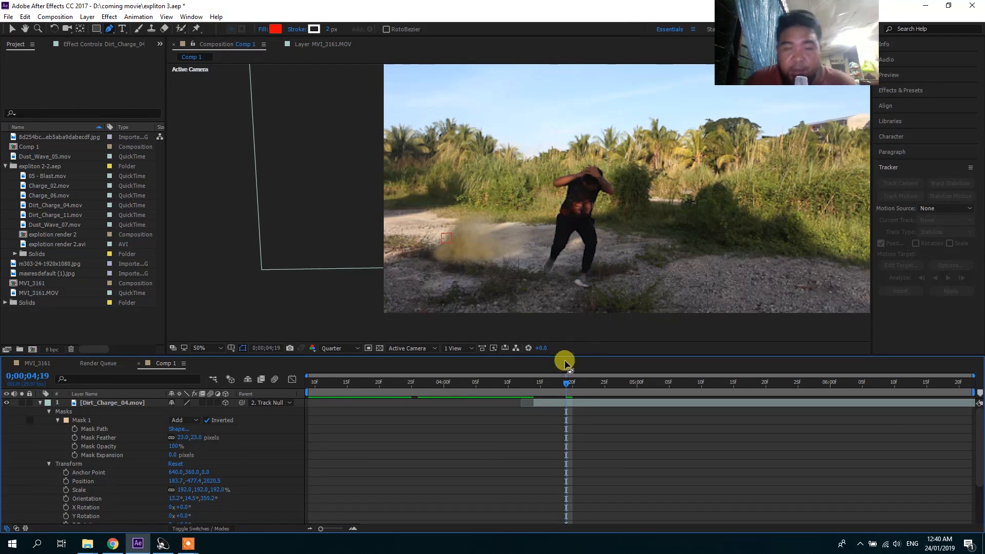
drag(545, 387, 598, 411)
click(602, 404)
click(598, 451)
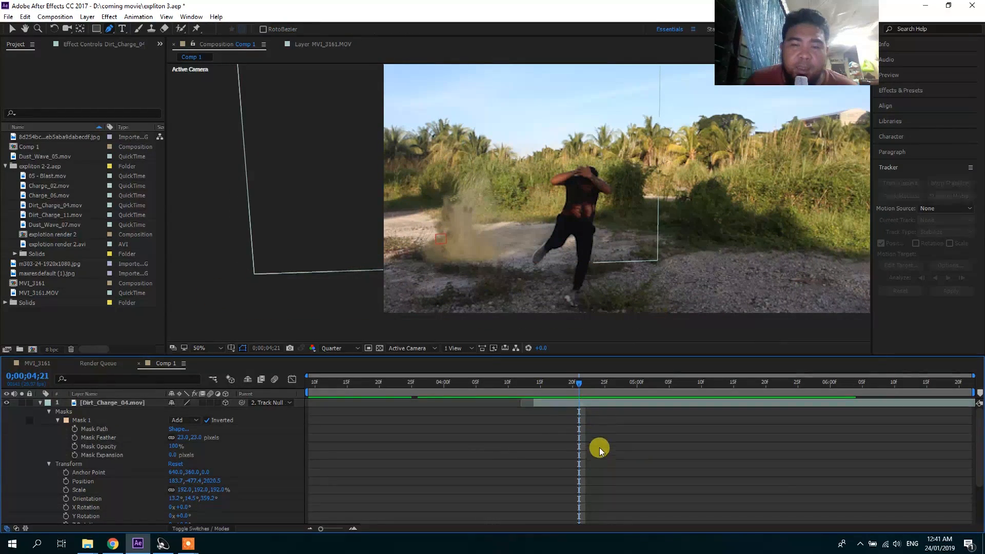
click(608, 405)
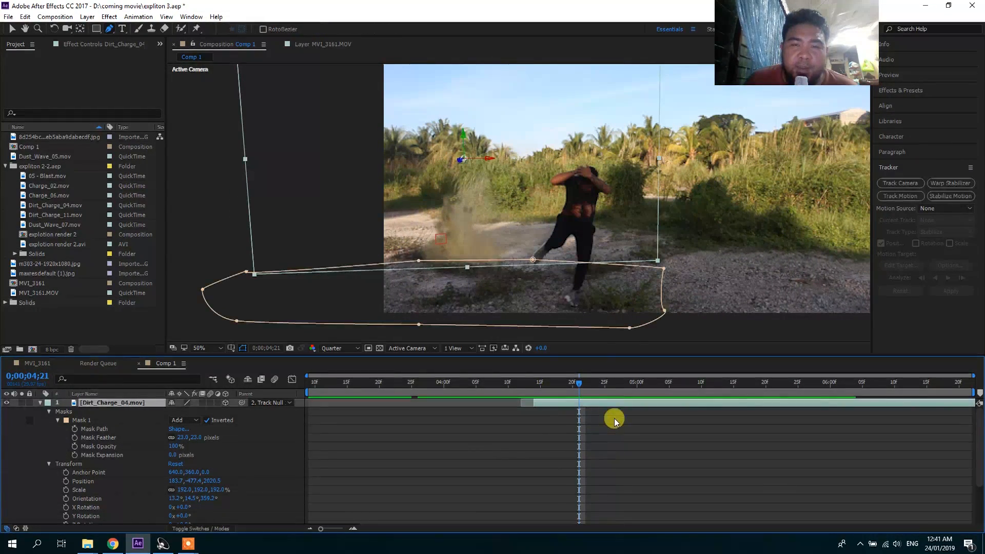
click(108, 16)
mouse_move(165, 121)
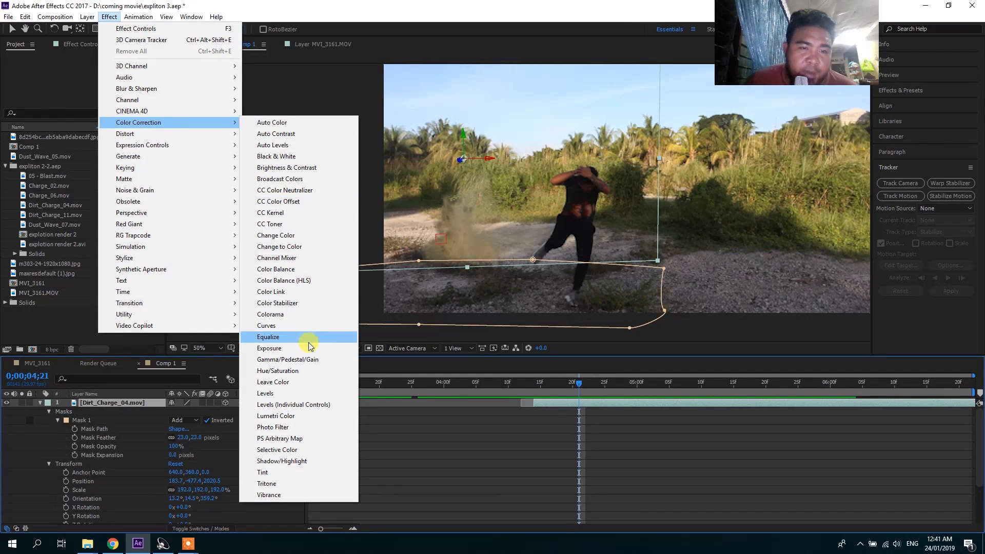
click(308, 370)
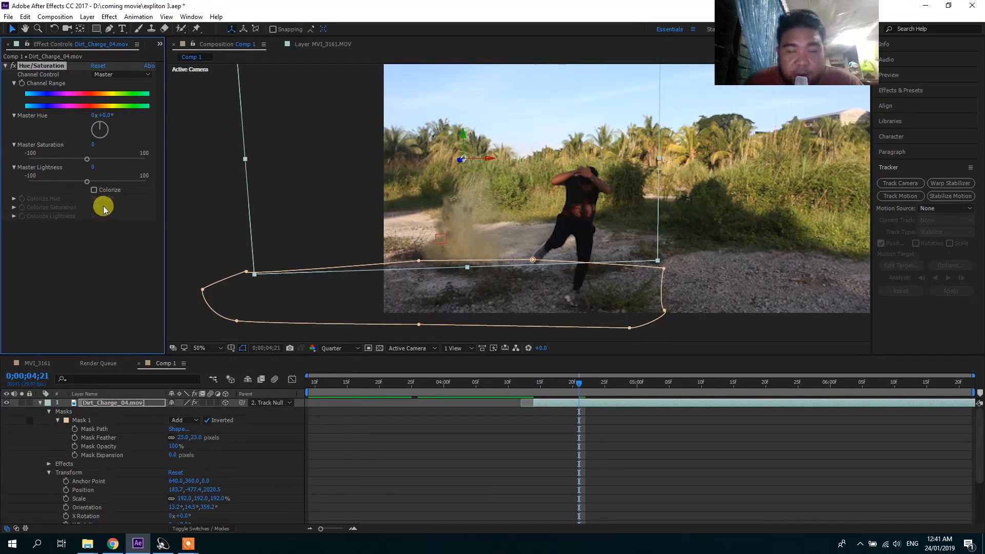
Step: Set the dirt burst's Master Saturation to -38 and Master Lightness to -28, and preview the darkened burst
drag(85, 181, 91, 181)
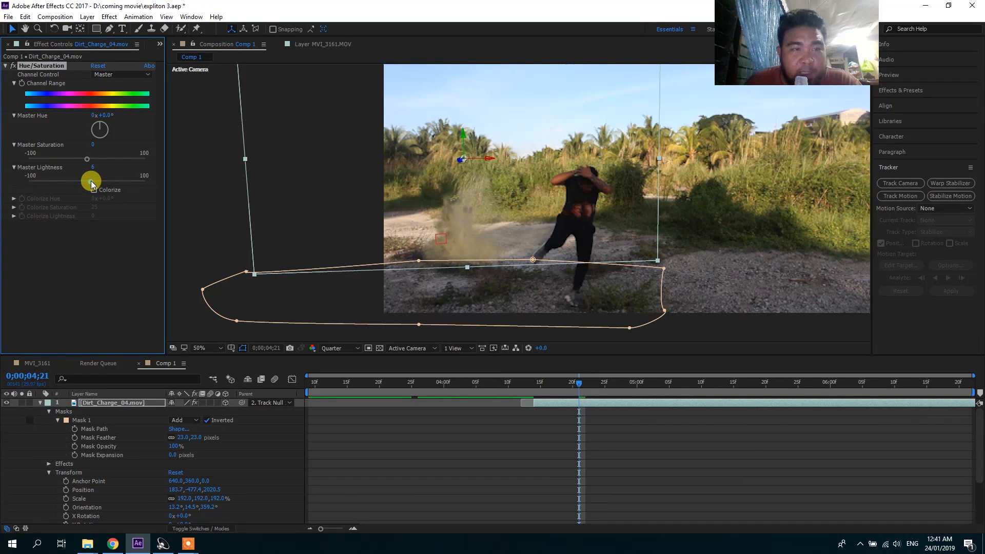
drag(90, 181, 77, 183)
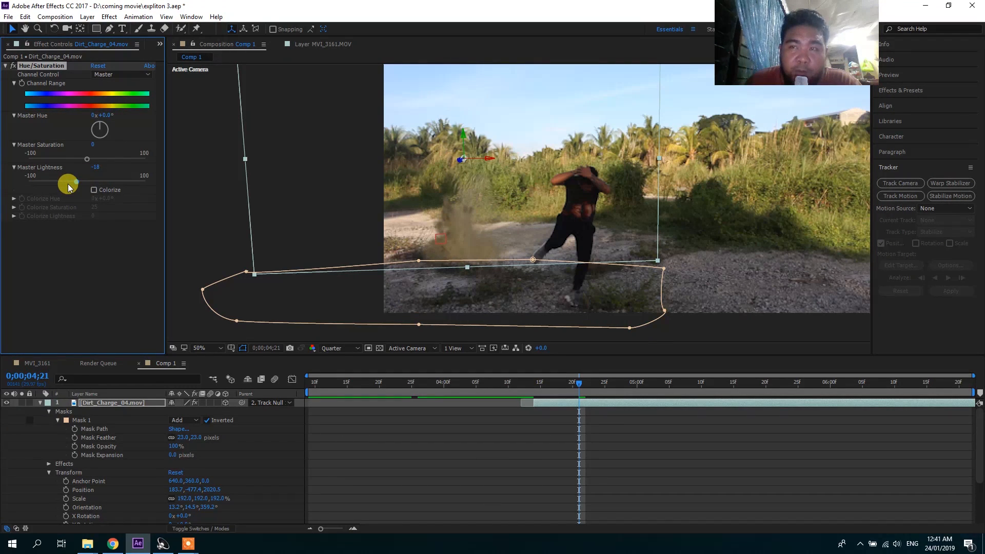
drag(79, 184, 75, 183)
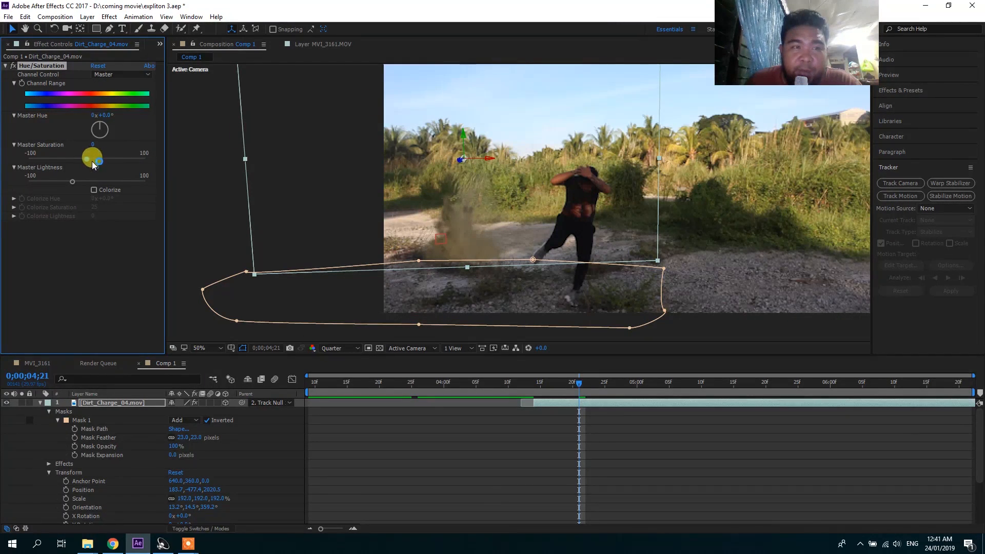
drag(89, 162, 64, 159)
drag(72, 182, 71, 182)
mouse_move(570, 381)
mouse_down()
mouse_move(532, 380)
mouse_move(553, 382)
mouse_up()
key(space)
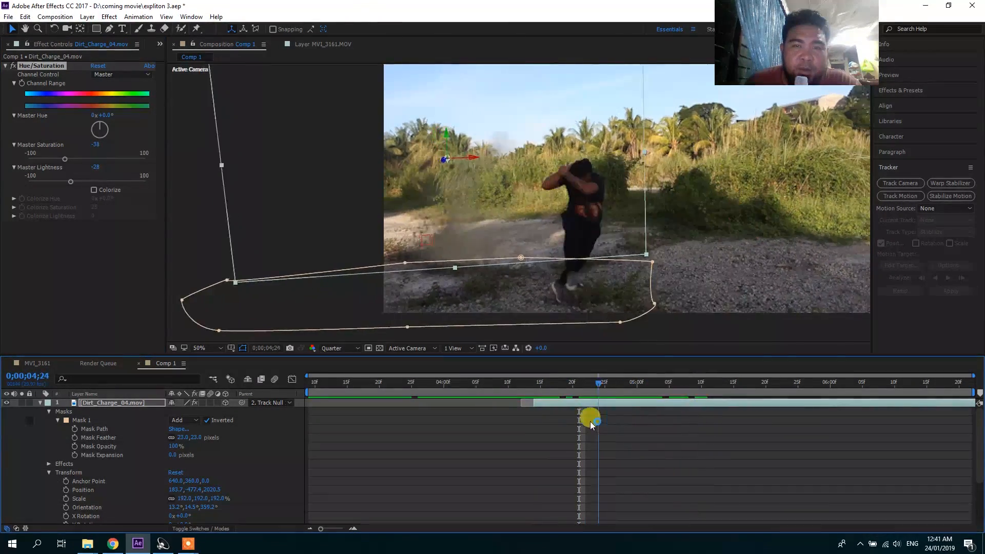
key(space)
click(630, 425)
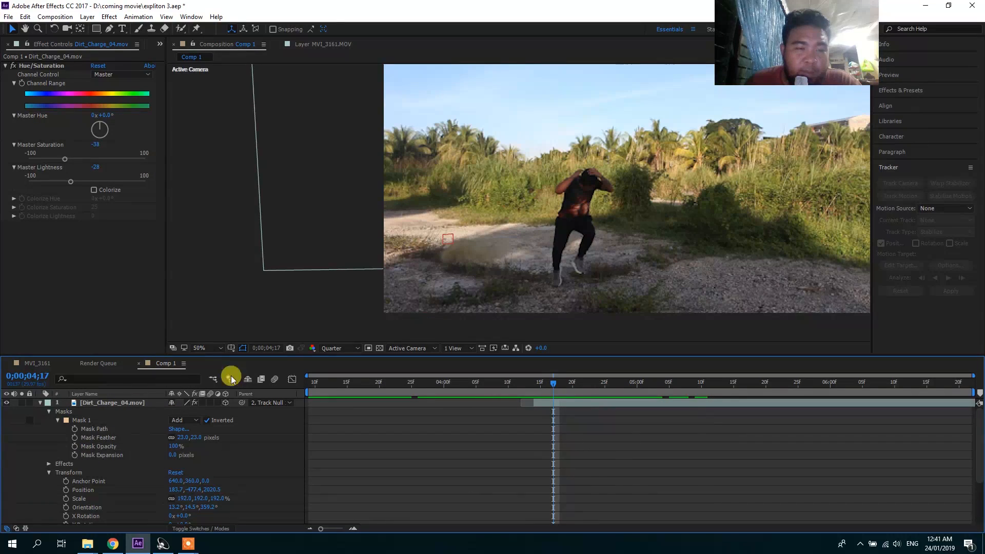
Step: Add Dirt_Charge_11.mov to Comp 1 and shift it in time to start together with Dirt_Charge_04.mov
click(160, 44)
click(176, 61)
click(464, 501)
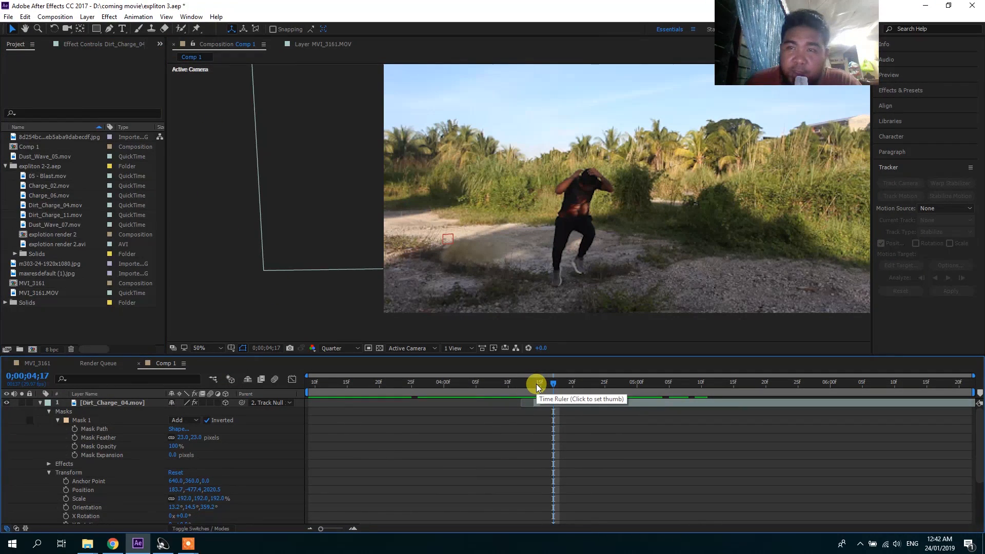
click(30, 195)
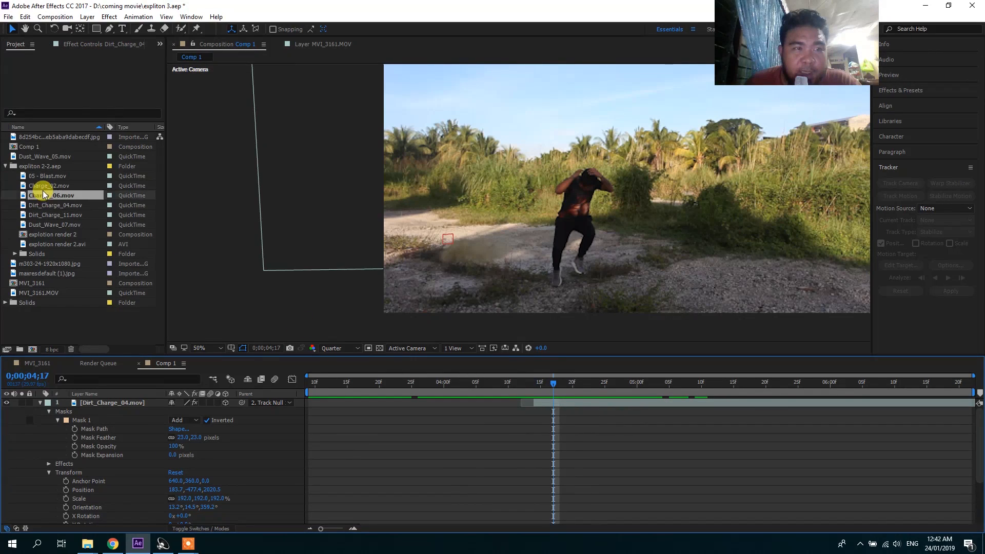
click(73, 215)
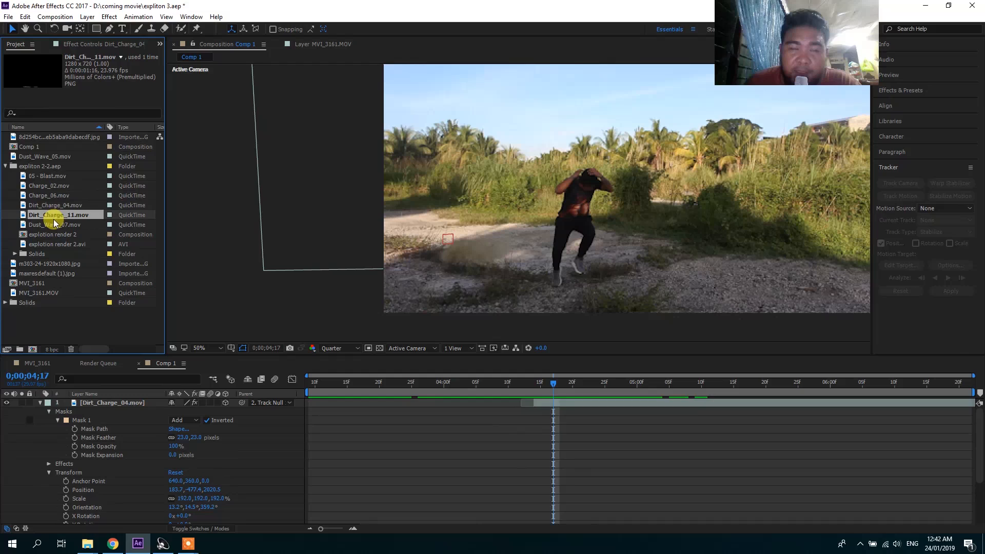
drag(49, 216, 548, 204)
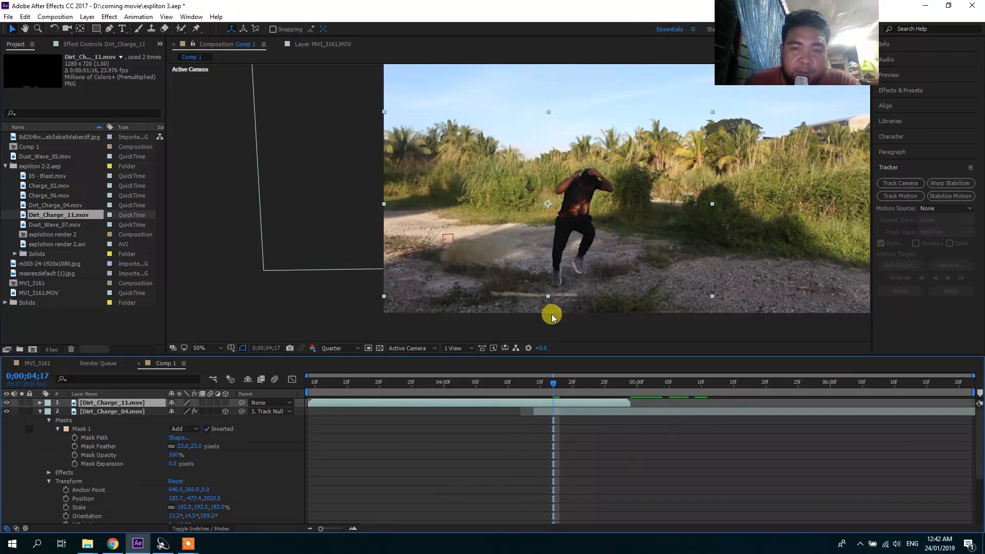
drag(344, 405, 570, 412)
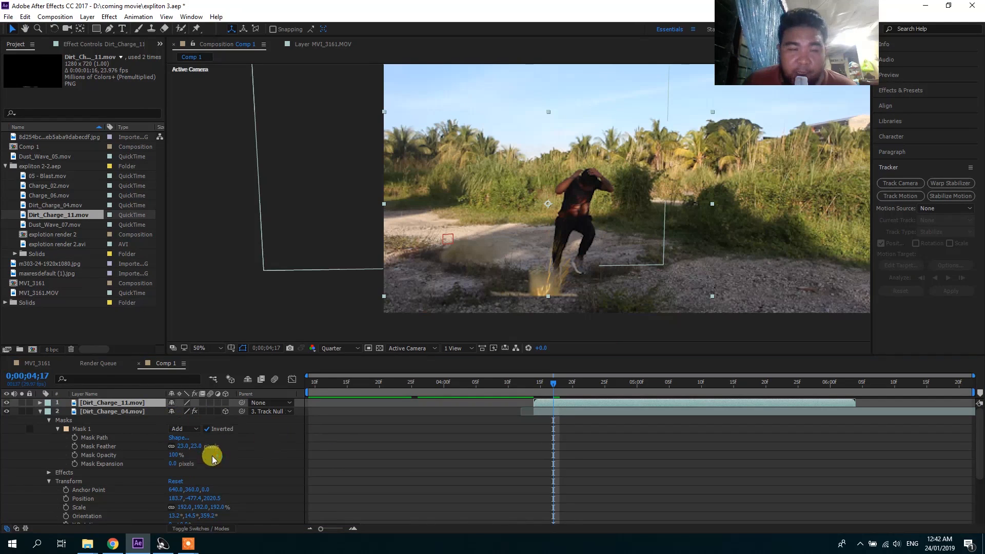
Step: Fit Dirt_Charge_11.mov over the dirt burst as a 3D layer scaled to 117% and oriented to 8°, 347°, 1°
key(s)
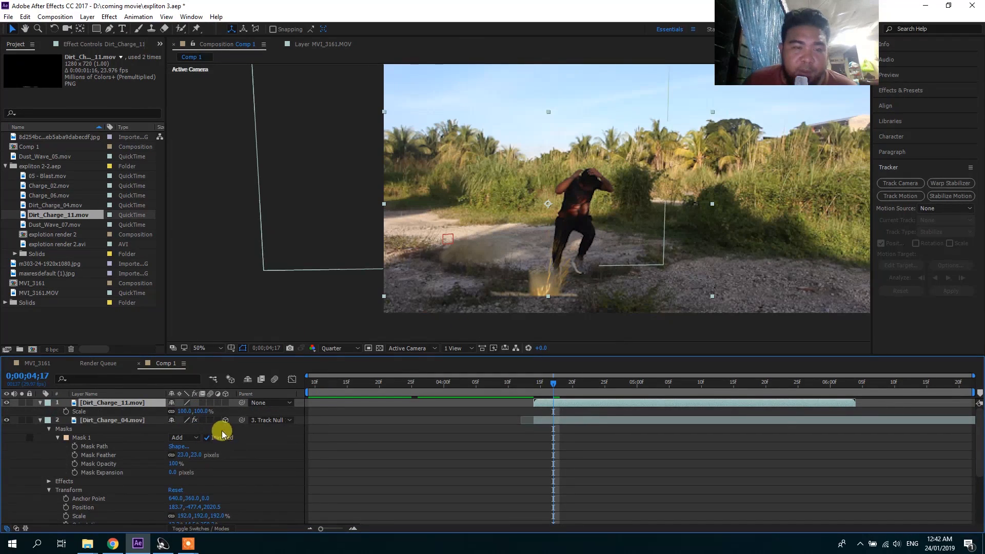
drag(201, 411, 501, 249)
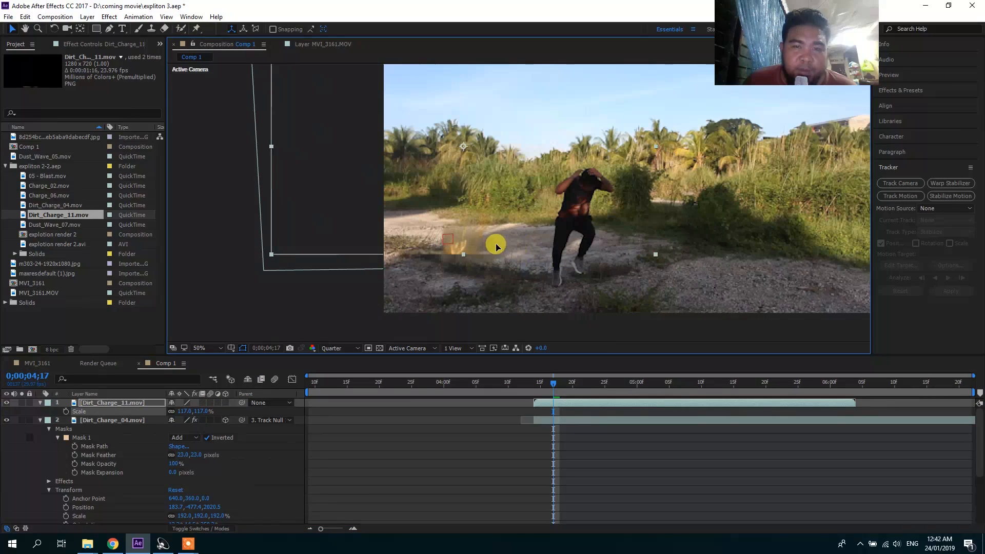
click(226, 402)
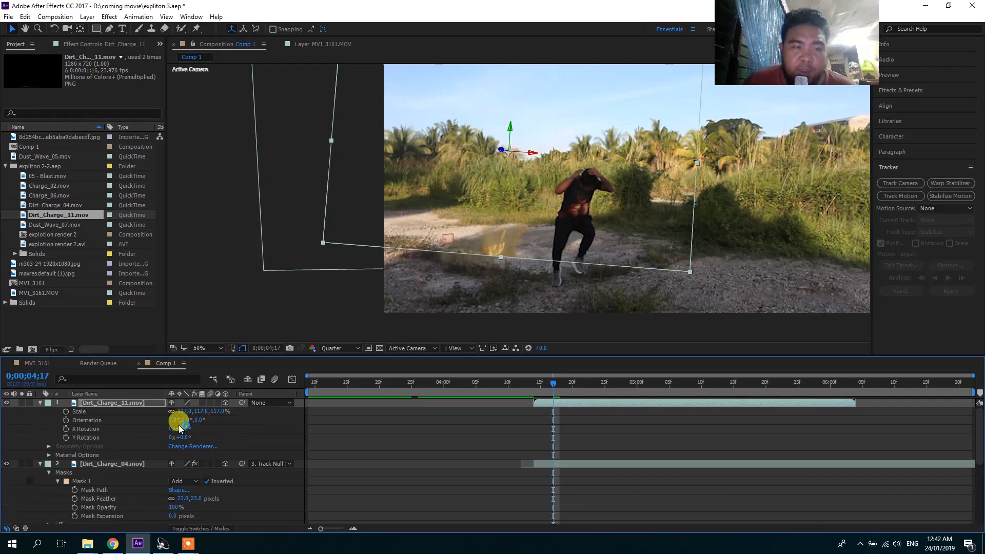
drag(186, 421, 208, 421)
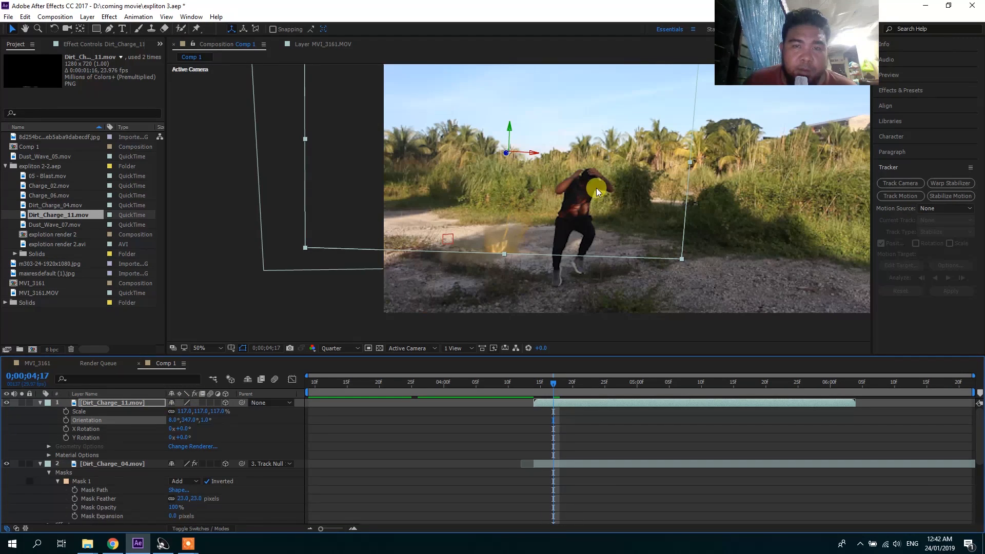
drag(616, 210, 544, 205)
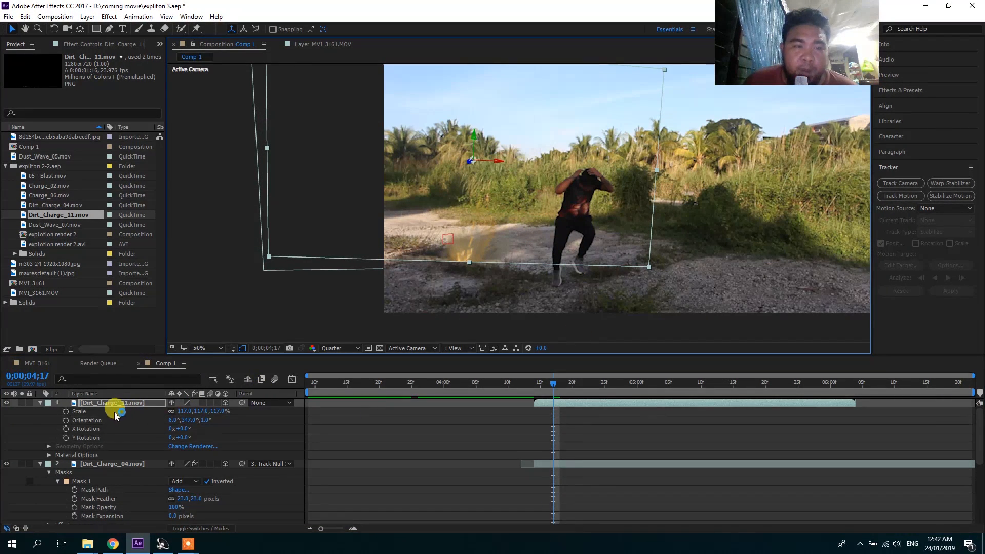
Step: Collapse the two dirt layers' properties and move Dirt_Charge_11.mov below Dirt_Charge_04.mov in the layer stack
click(40, 403)
click(40, 411)
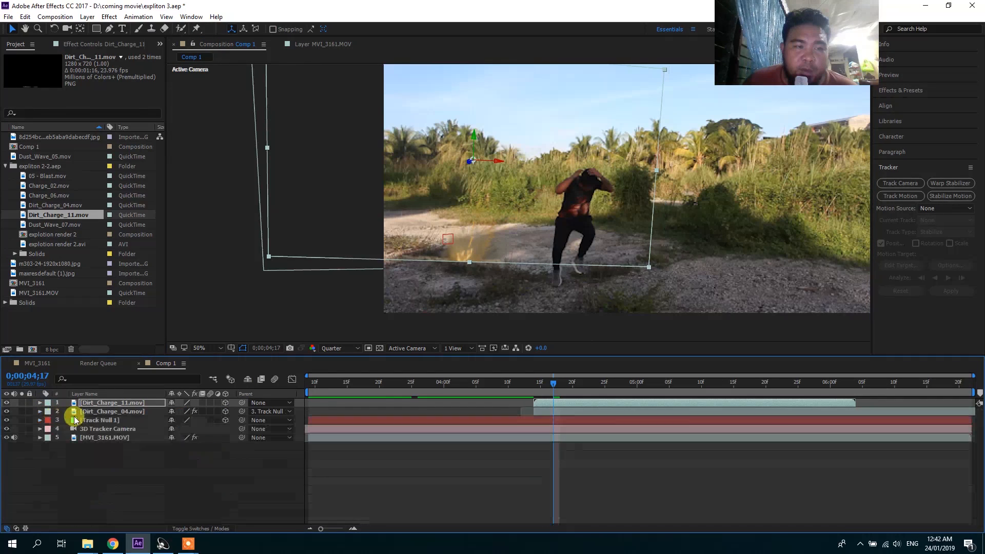
click(467, 485)
click(552, 403)
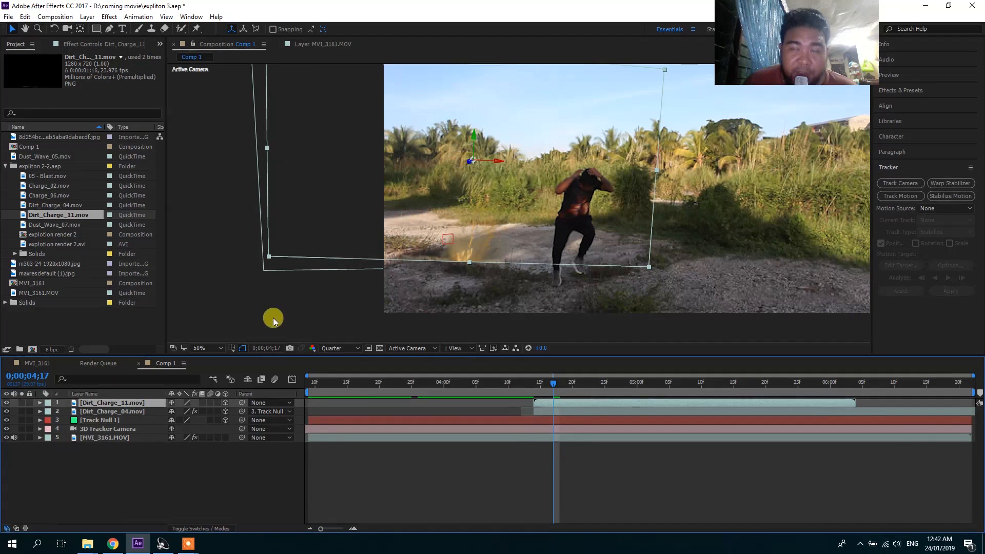
drag(135, 408, 133, 418)
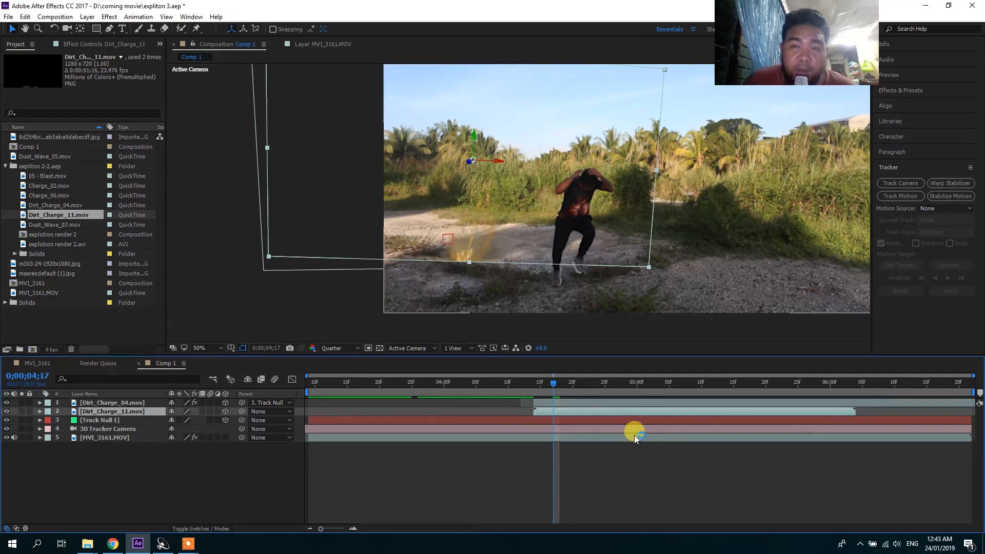
Step: Shift the Dirt_Charge_11.mov layer about one frame earlier and preview the combined burst
drag(537, 384, 572, 461)
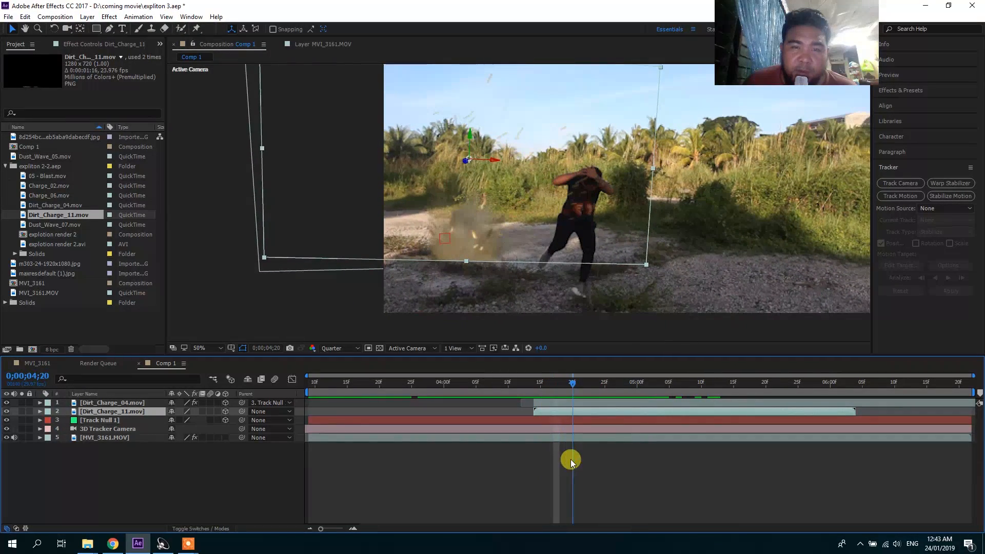
click(114, 410)
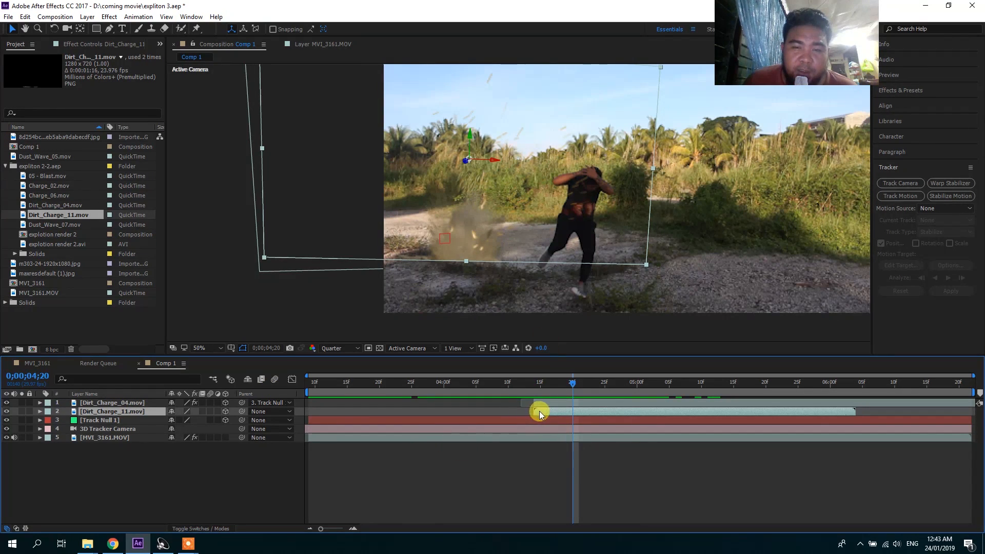
drag(538, 411, 531, 410)
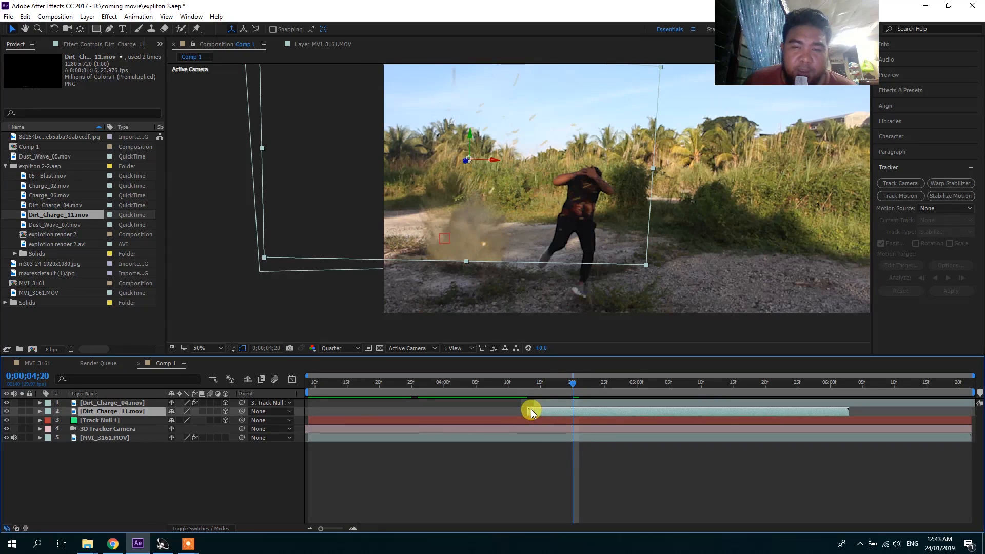
click(508, 382)
drag(494, 381, 489, 418)
key(space)
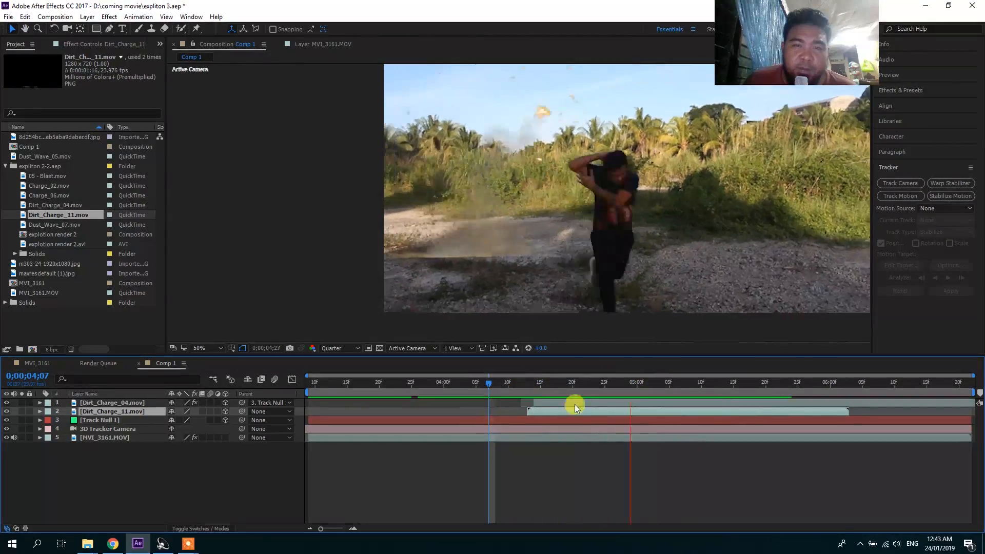
click(539, 383)
drag(533, 384, 574, 311)
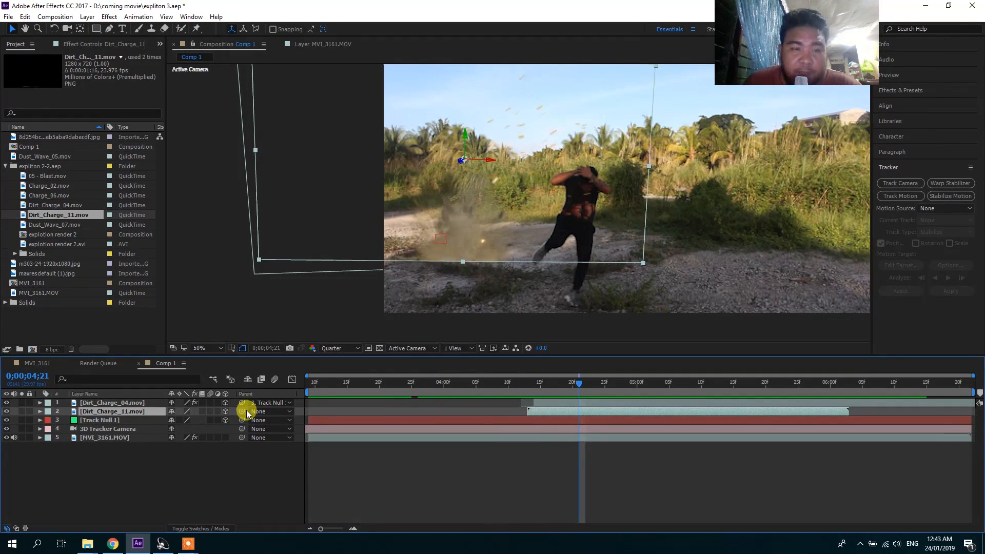
Step: Parent the Dirt_Charge_11.mov layer to Track Null 1 and play through the burst to check the tracking
drag(242, 411, 116, 422)
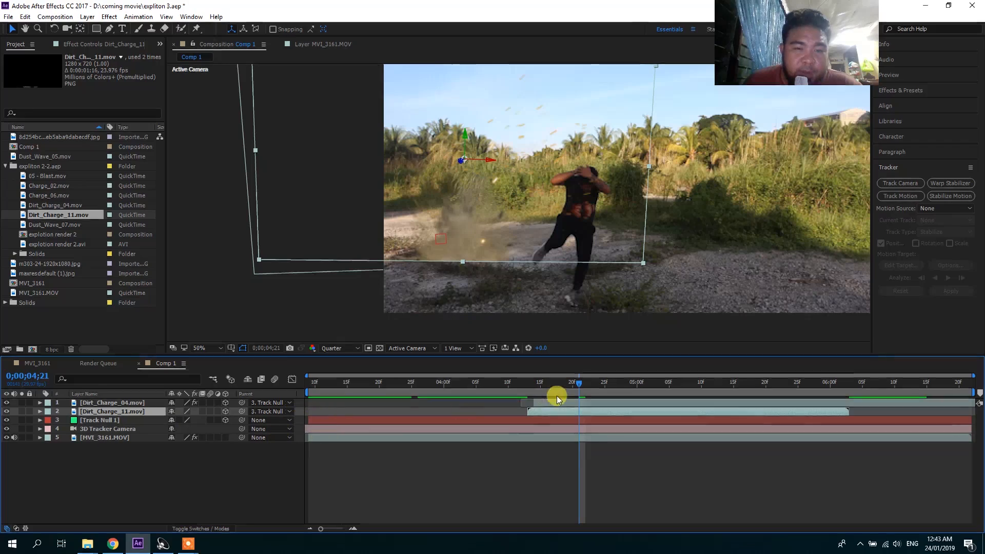
click(493, 386)
drag(543, 416, 599, 445)
click(651, 469)
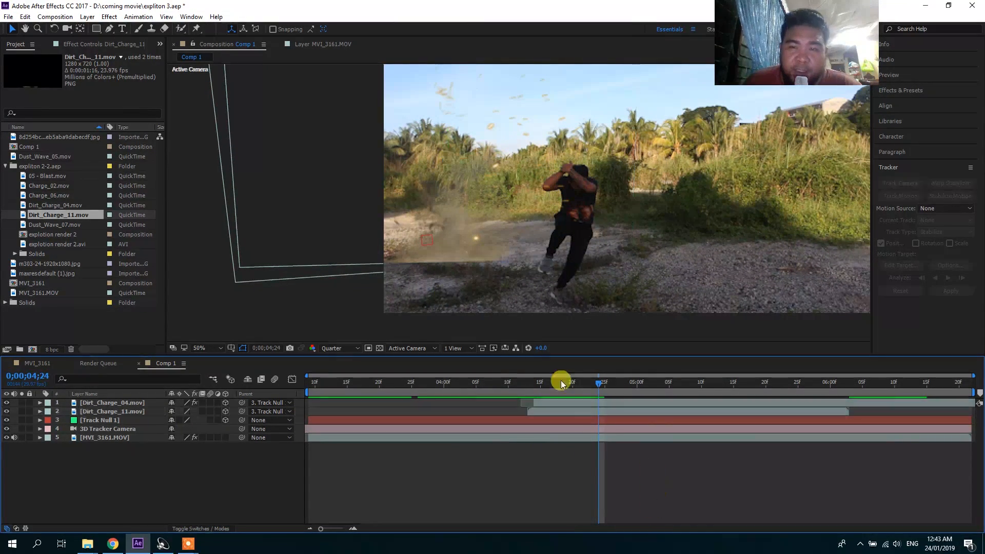
Step: Start a mask path on the Dirt_Charge_11.mov layer with the Pen tool, tracing the ground line beneath the dirt burst
mouse_move(540, 389)
mouse_down()
mouse_move(499, 386)
mouse_move(566, 393)
mouse_move(499, 381)
mouse_move(554, 391)
mouse_up()
click(578, 411)
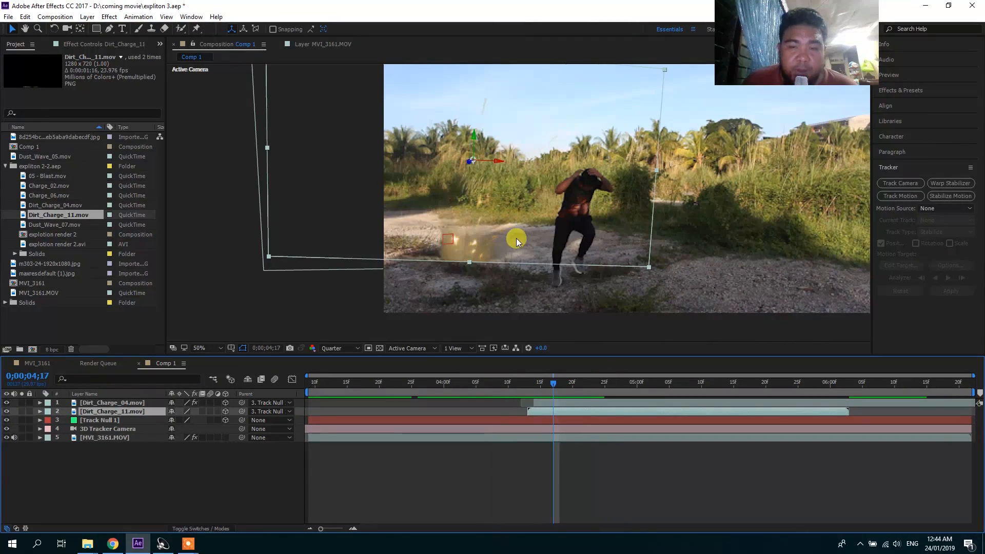
click(107, 29)
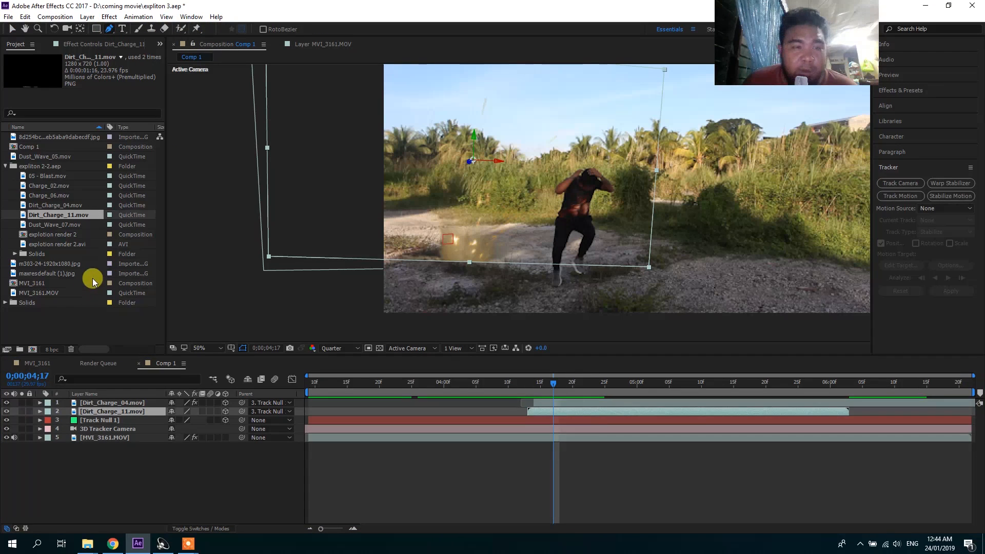
click(254, 251)
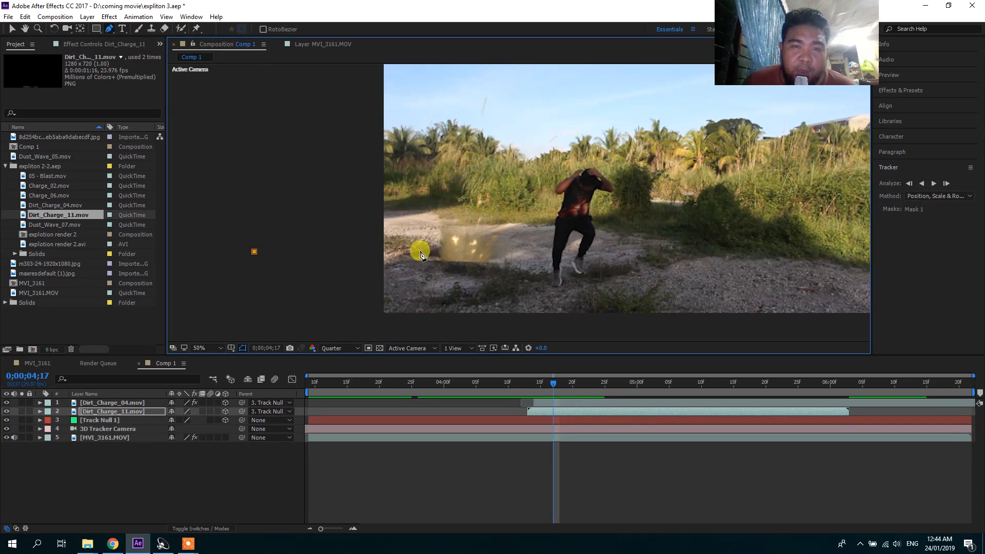
click(439, 256)
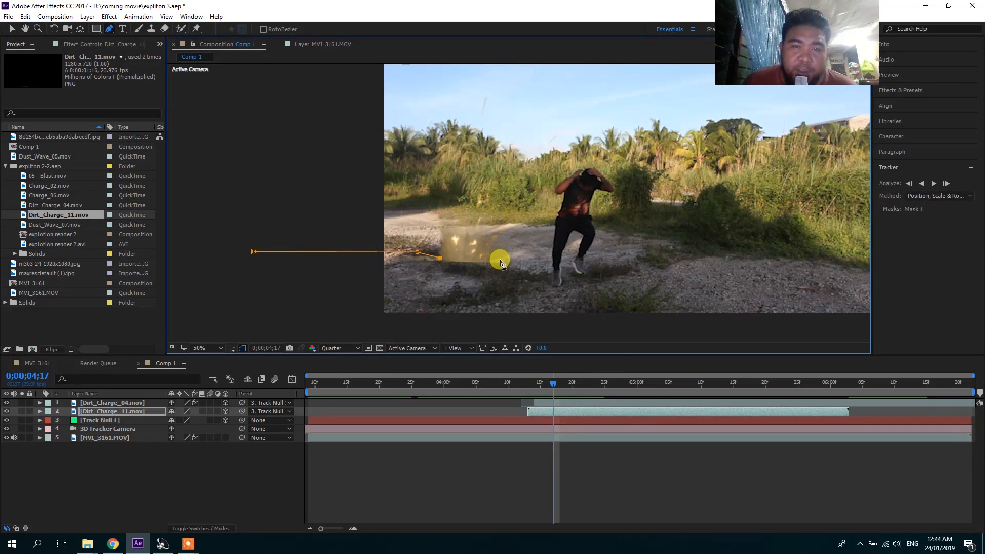
click(607, 263)
click(611, 286)
drag(563, 305, 529, 310)
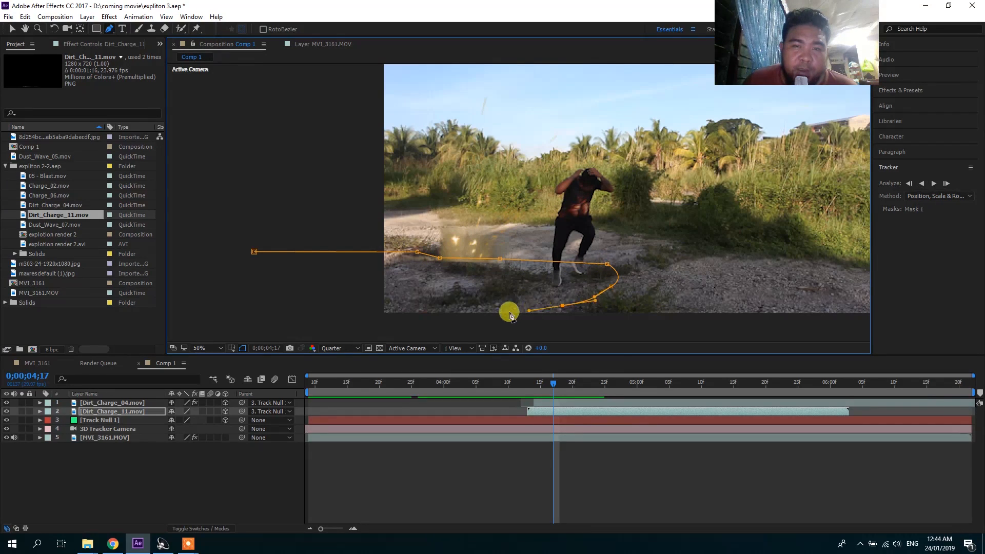
key(ctrl+z)
key(ctrl+z)
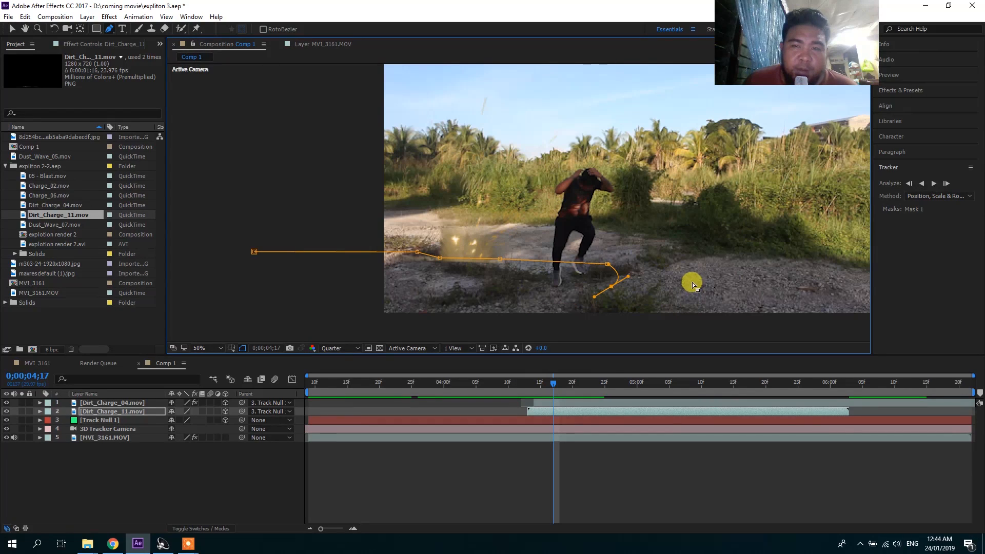
Step: Extend the Dirt_Charge_11.mov mask path across the foreground, sweep it below the frame and close it at its starting point
click(689, 276)
click(735, 308)
drag(718, 325, 658, 331)
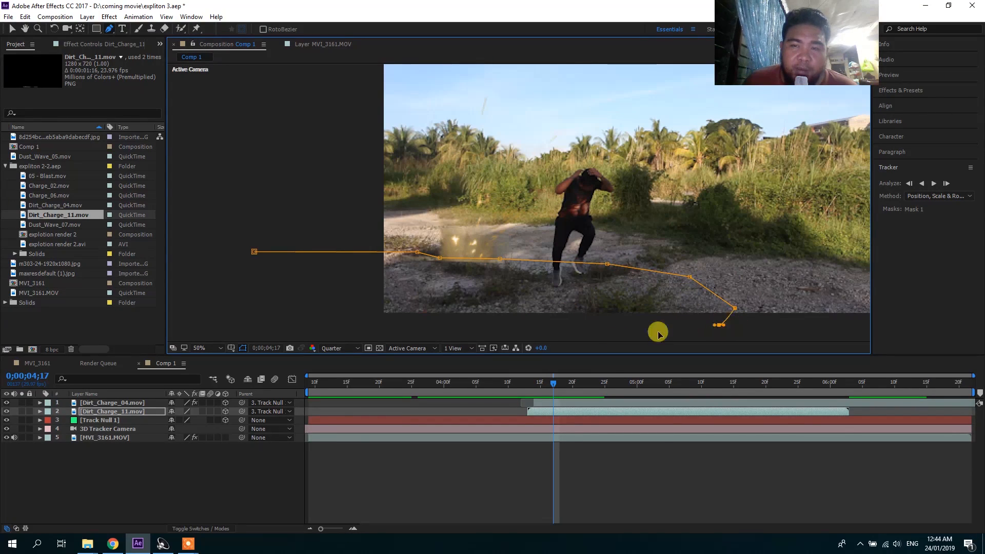
drag(371, 323, 215, 275)
click(253, 251)
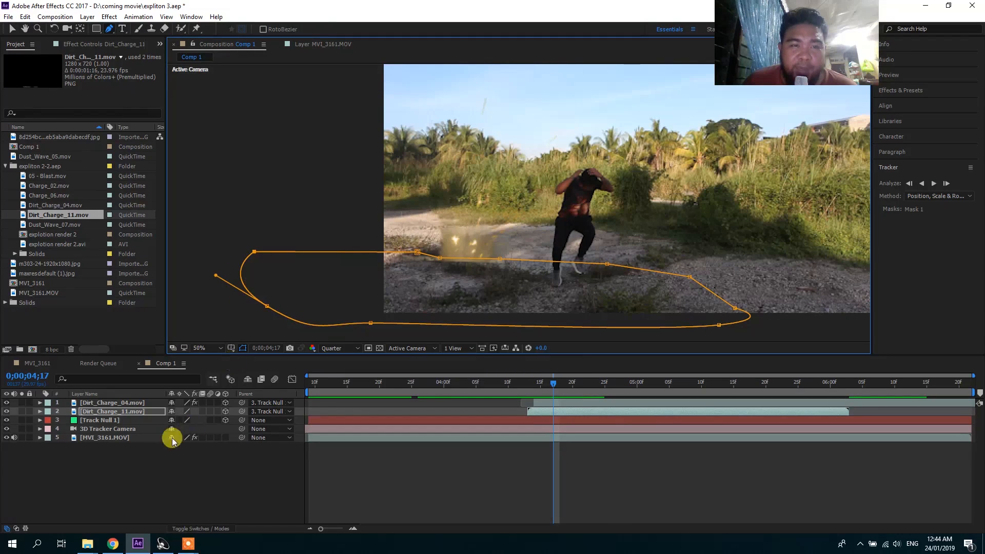
Step: Invert Mask 1 on Dirt_Charge_11.mov, feather it by 18 pixels, and scrub through the burst to check the blended edge
click(122, 411)
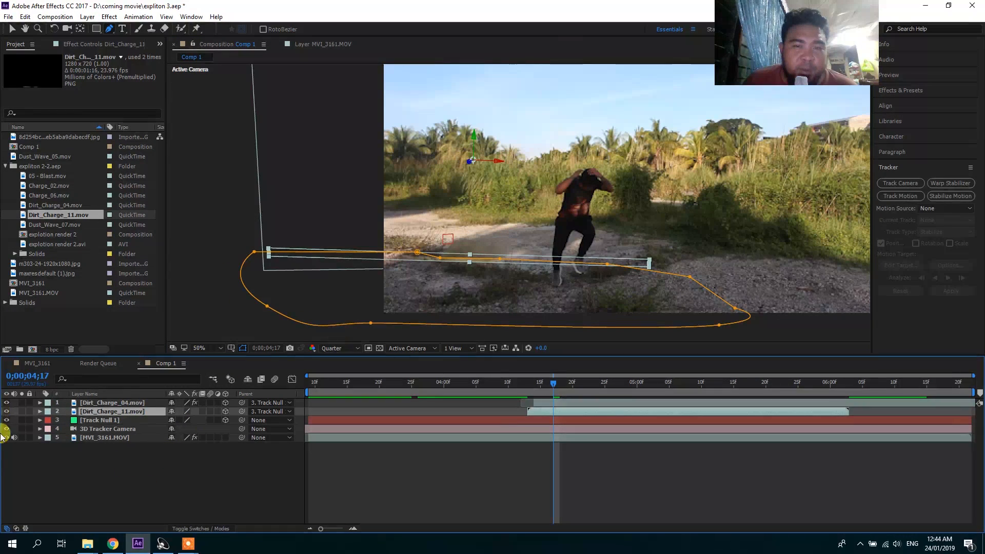
click(40, 411)
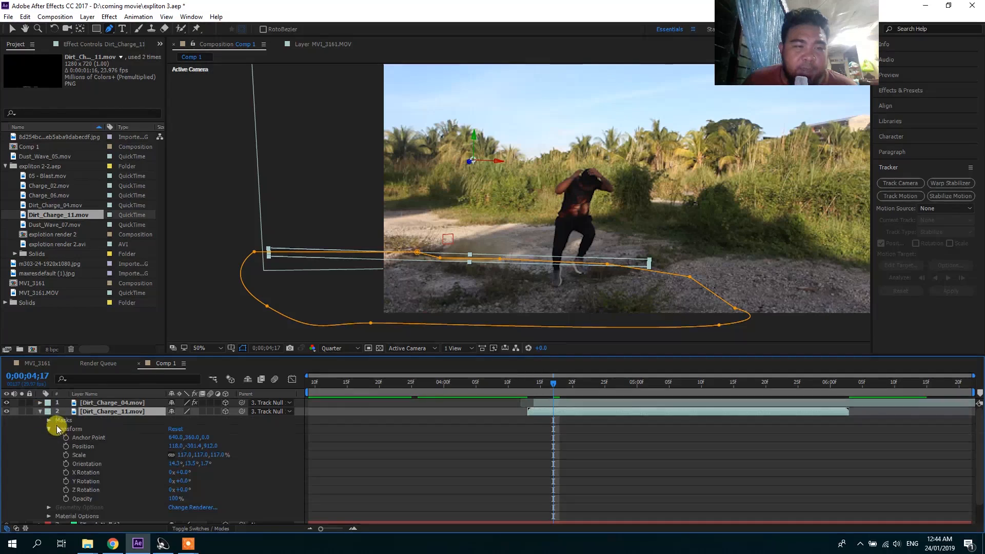
click(48, 421)
click(207, 429)
click(57, 429)
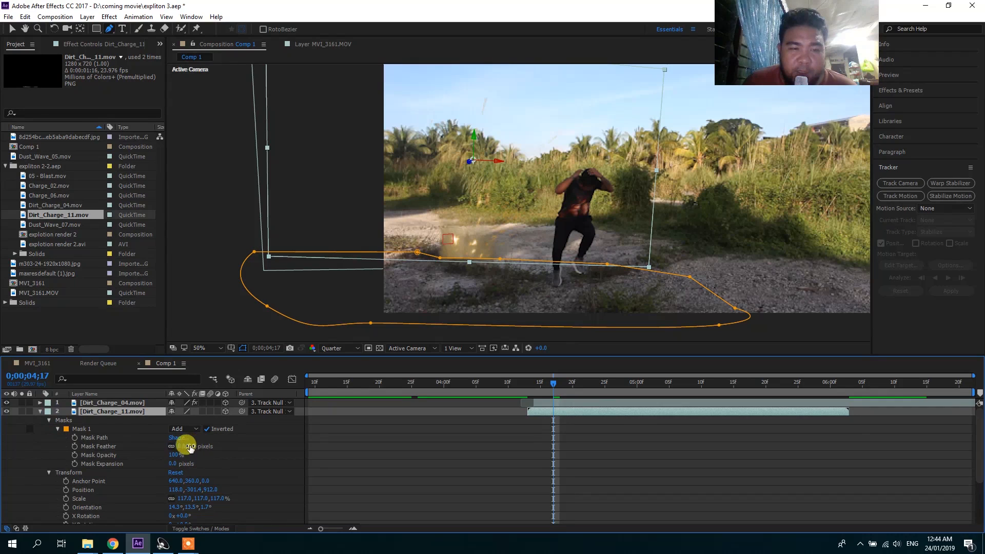
drag(194, 447, 204, 447)
click(568, 447)
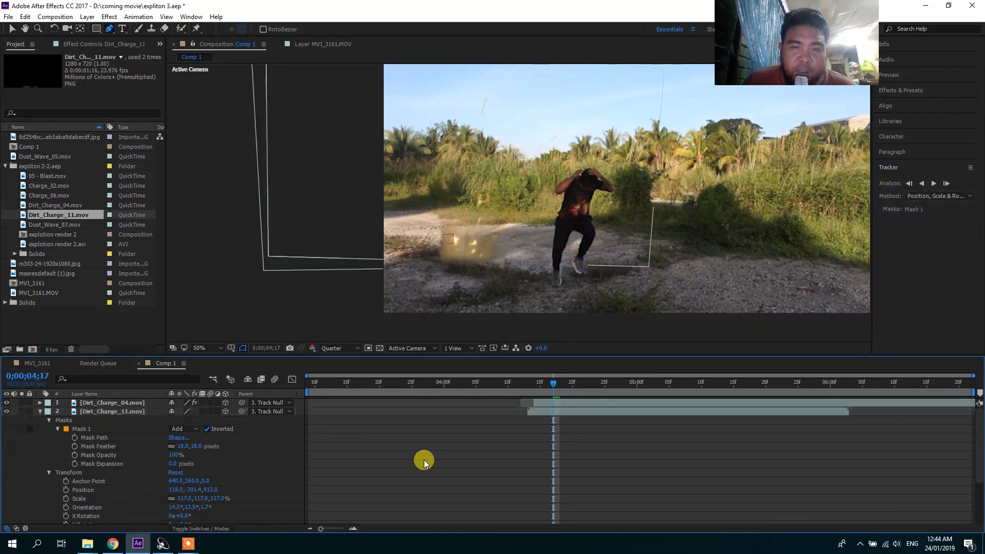
click(587, 405)
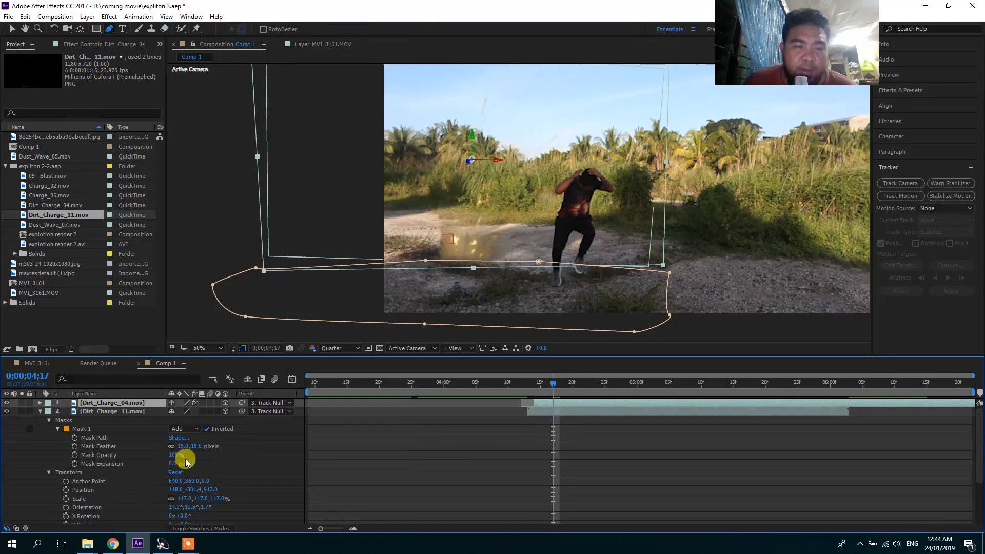
drag(605, 389, 598, 453)
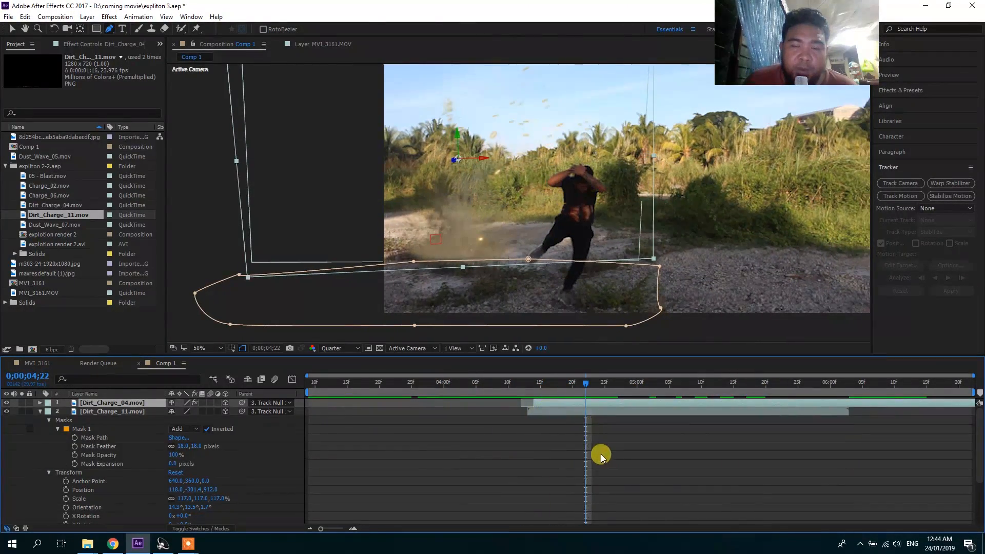
Step: Apply the Hue/Saturation effect to the Dirt_Charge_11.mov layer and set its Master Lightness to -17
click(365, 222)
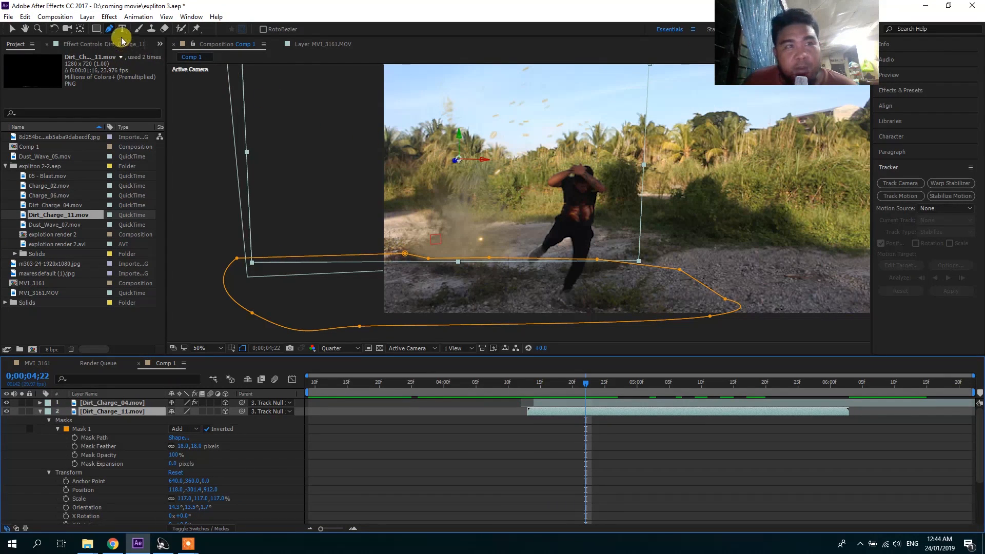
click(108, 17)
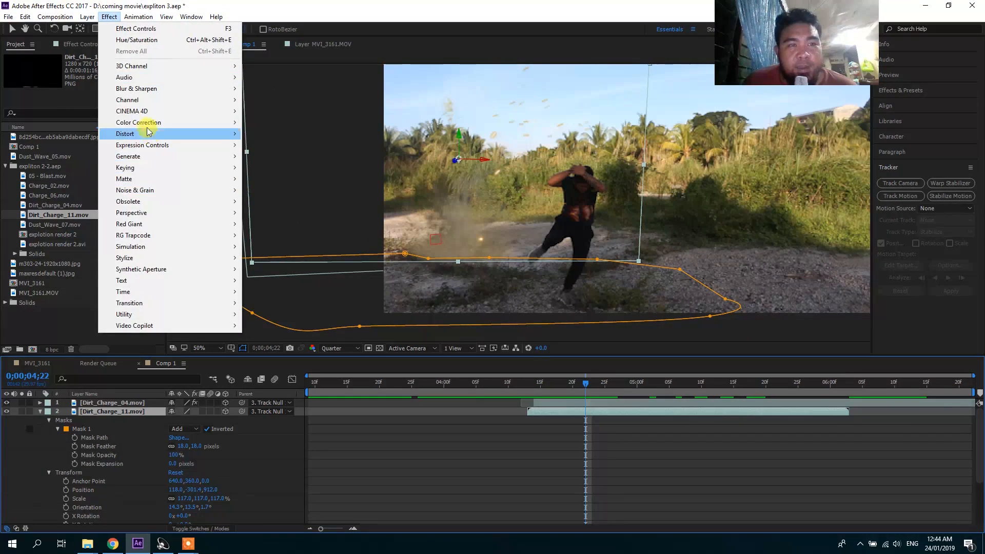
mouse_move(147, 126)
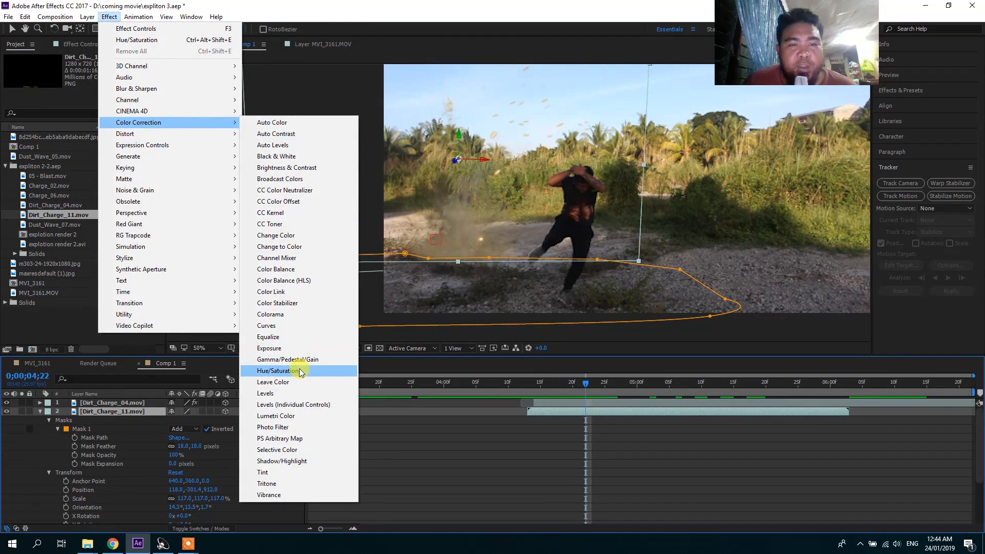
click(308, 370)
key(v)
drag(85, 181, 76, 180)
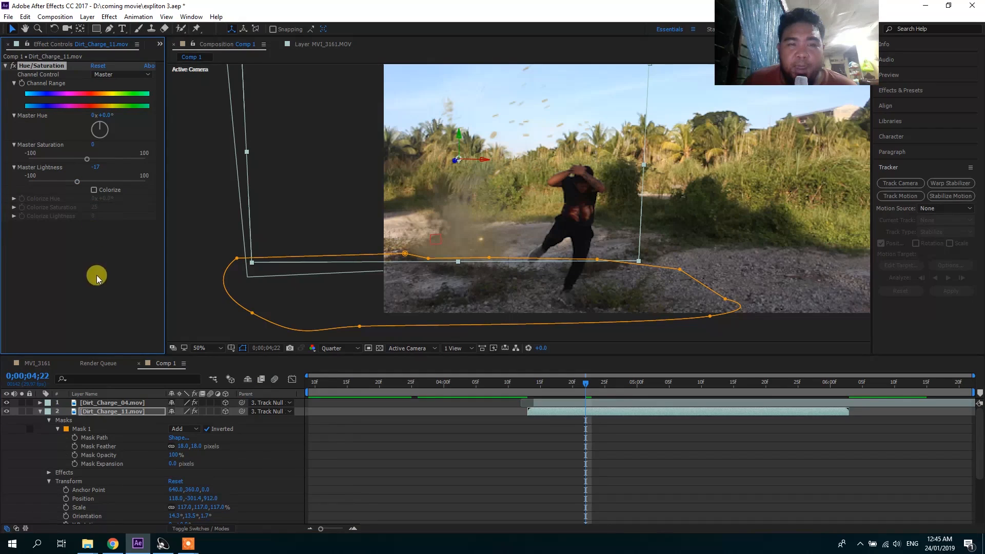
click(518, 482)
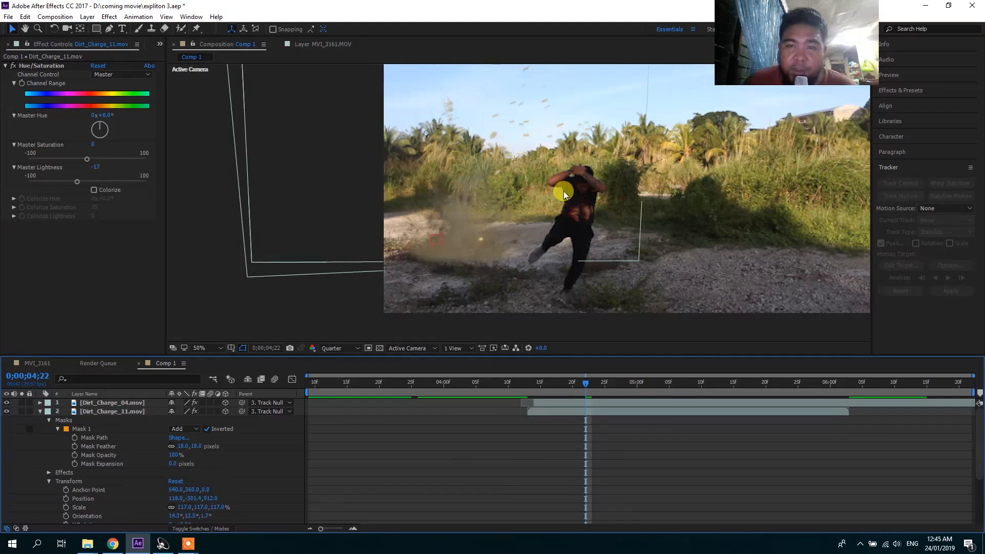
Step: Lower the Master Saturation of Dirt_Charge_11.mov slightly and scrub through the burst to check its color
drag(88, 158, 76, 158)
drag(500, 383, 682, 418)
drag(539, 389, 605, 472)
Step: Examine the finished explosion in the MVI_3161 composition at 0;00;04;19, including its Dust_Wave_05.mov layer
click(39, 363)
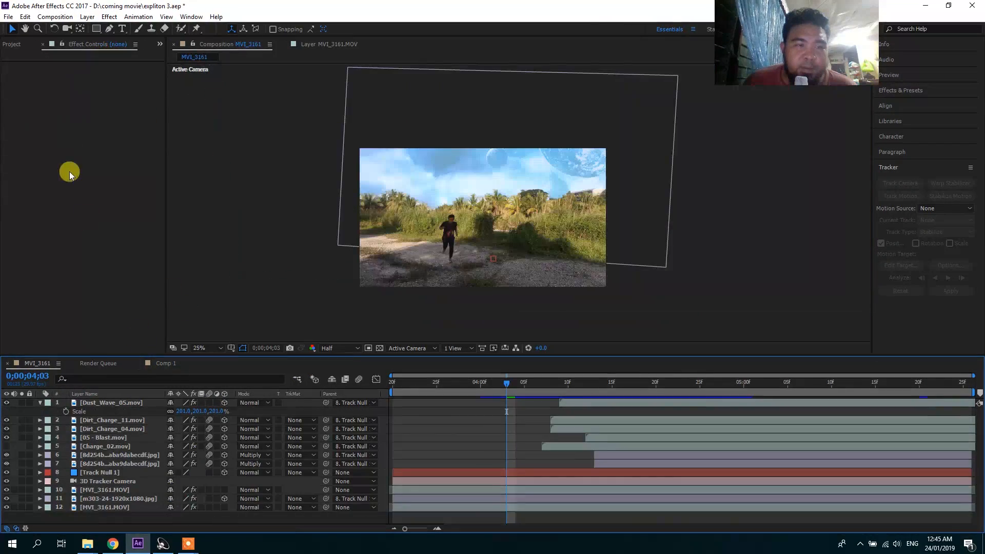
click(159, 45)
click(177, 61)
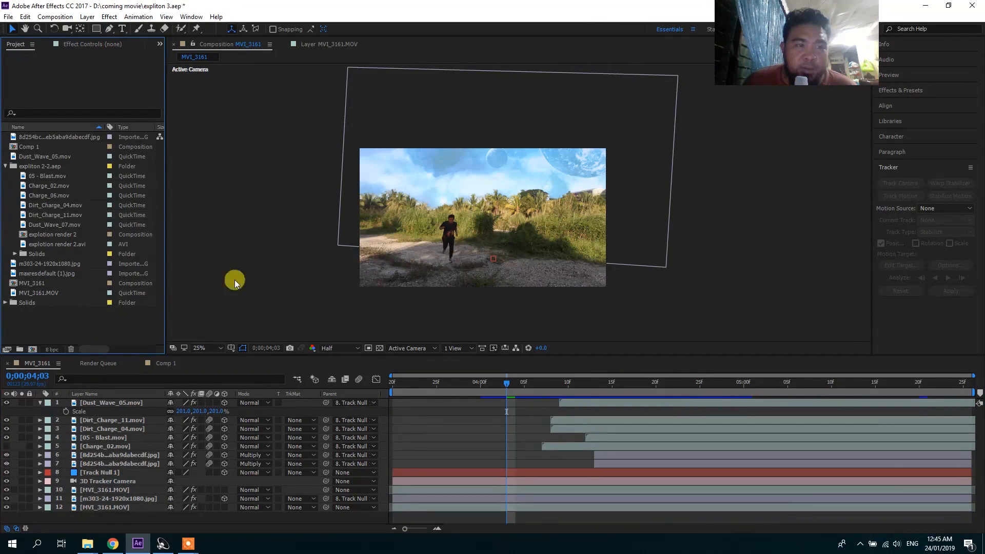
drag(506, 384, 646, 454)
click(418, 184)
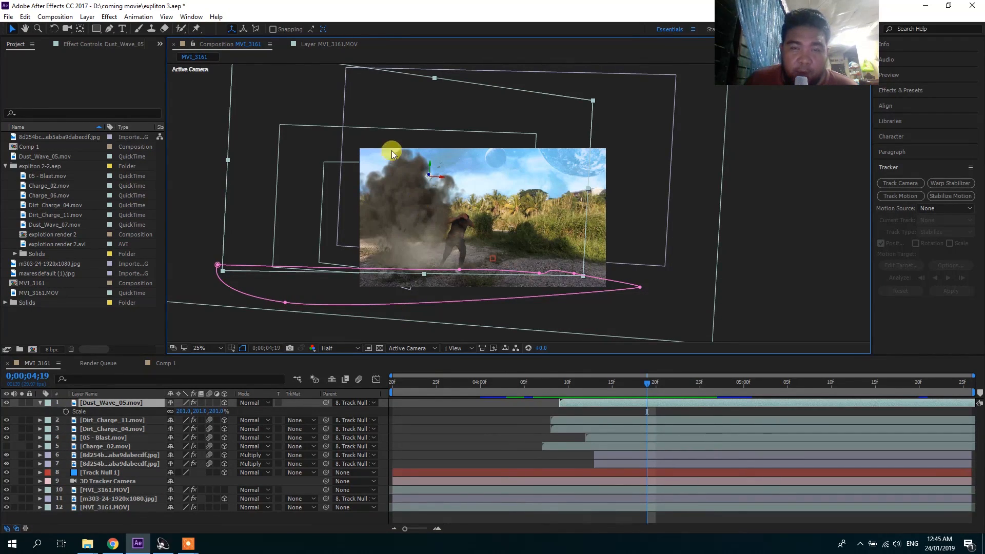
Step: Add 05 - Blast.mov as the top layer of Comp 1, place it over the dirt burst and align its start with the burst
click(171, 365)
click(40, 411)
click(103, 333)
drag(69, 230, 622, 403)
drag(623, 251, 482, 237)
drag(575, 398, 534, 408)
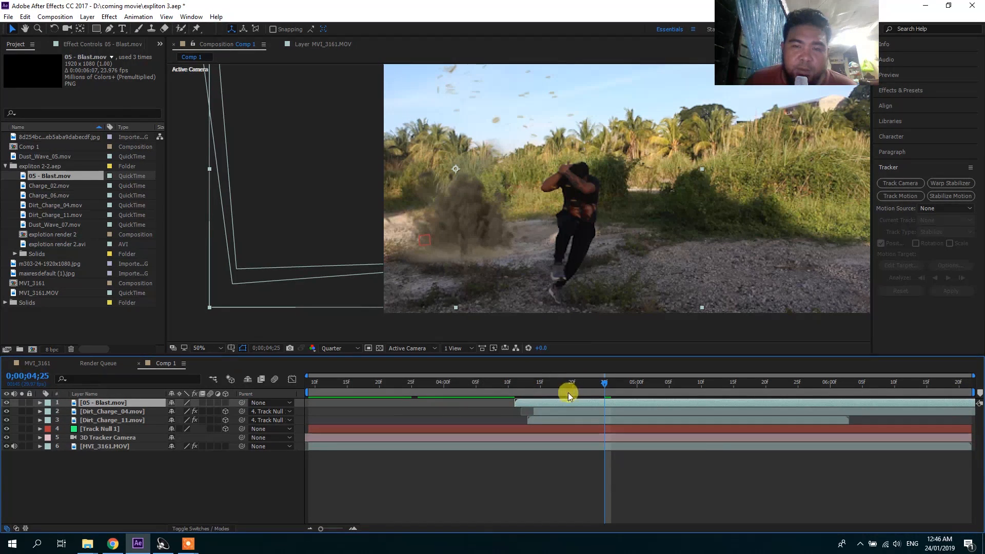
Step: Shift the 05 - Blast.mov layer well ahead of the dirt burst and preview the blast at its original speed
drag(556, 402, 449, 393)
click(445, 384)
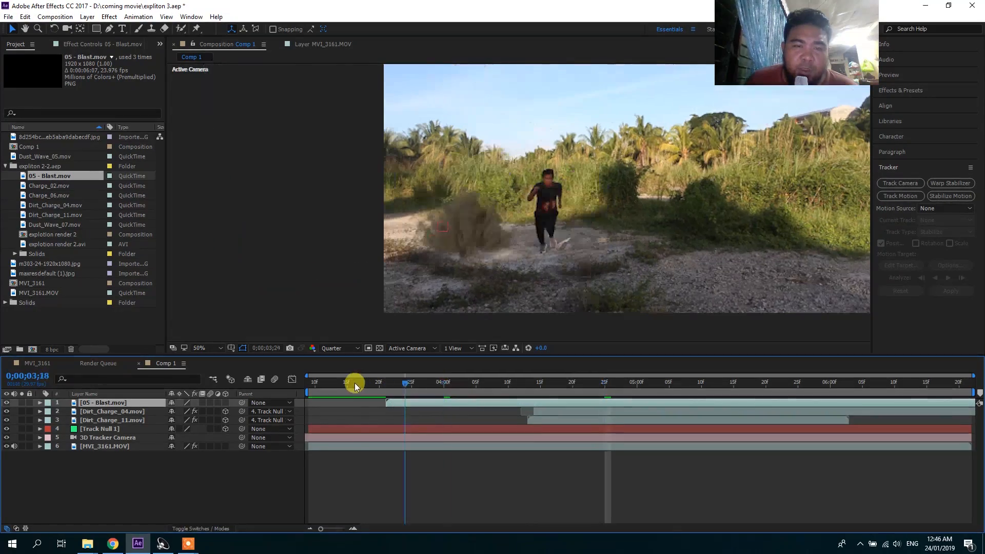
click(352, 383)
key(space)
drag(482, 388, 681, 404)
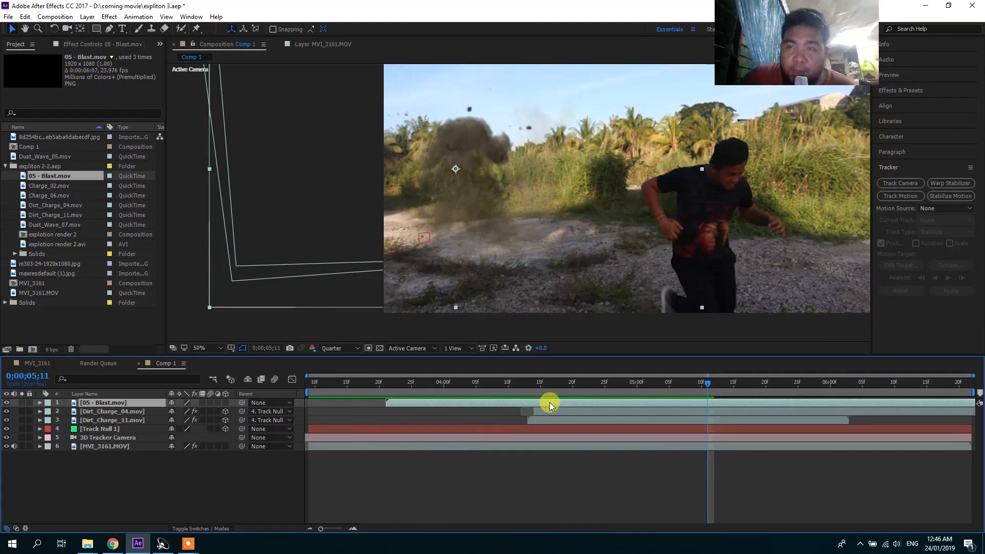
Step: Time-stretch the 05 - Blast.mov layer with a stretch factor of 50
right_click(564, 405)
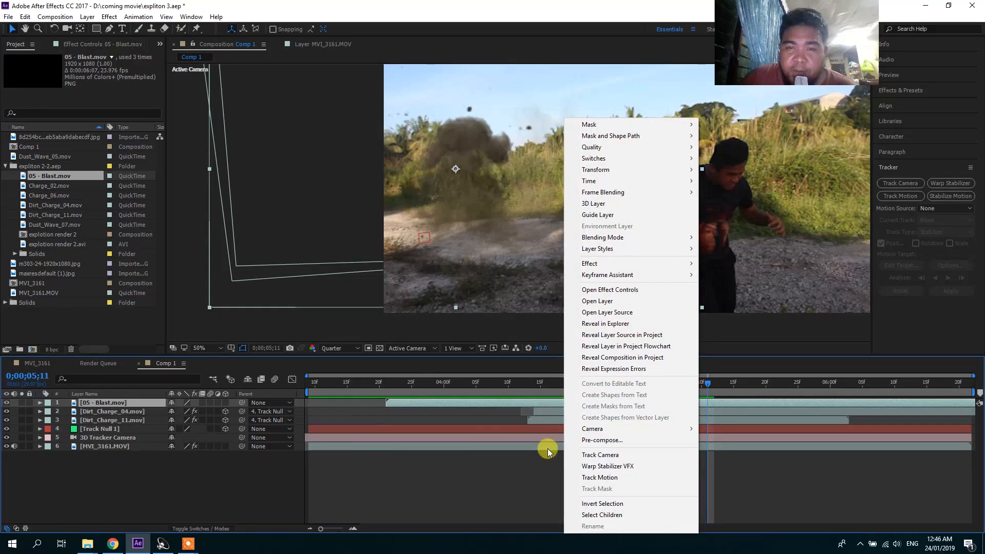
click(611, 183)
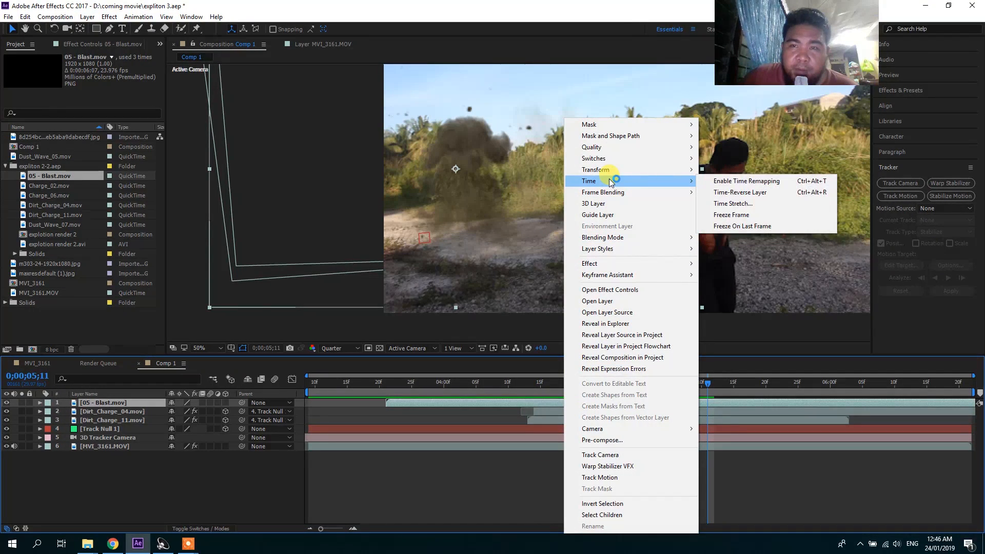
click(718, 203)
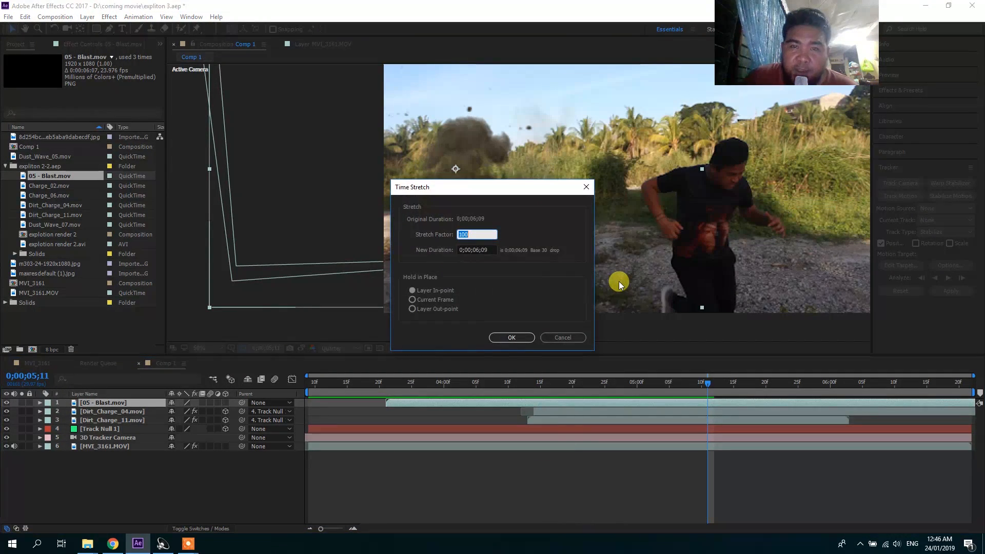
key(Return)
Step: Move the 05 - Blast.mov layer in time to start just before Dirt_Charge_11.mov and preview the combined explosion
drag(487, 402, 634, 402)
click(509, 384)
drag(561, 401, 544, 401)
key(space)
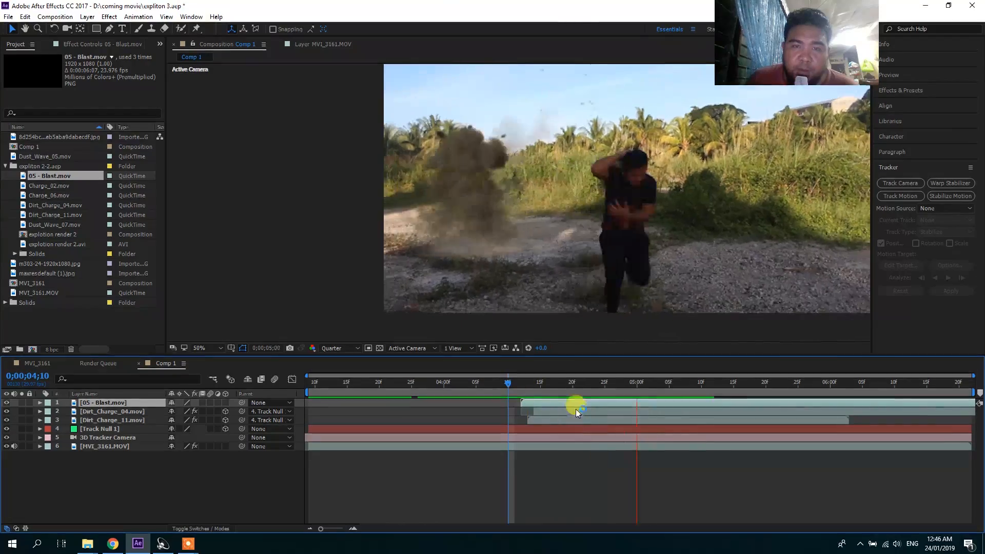
drag(503, 376, 691, 417)
key(space)
Step: Set the 05 - Blast.mov layer's time stretch factor to 30 and preview the sped-up blast with the dirt burst
right_click(603, 406)
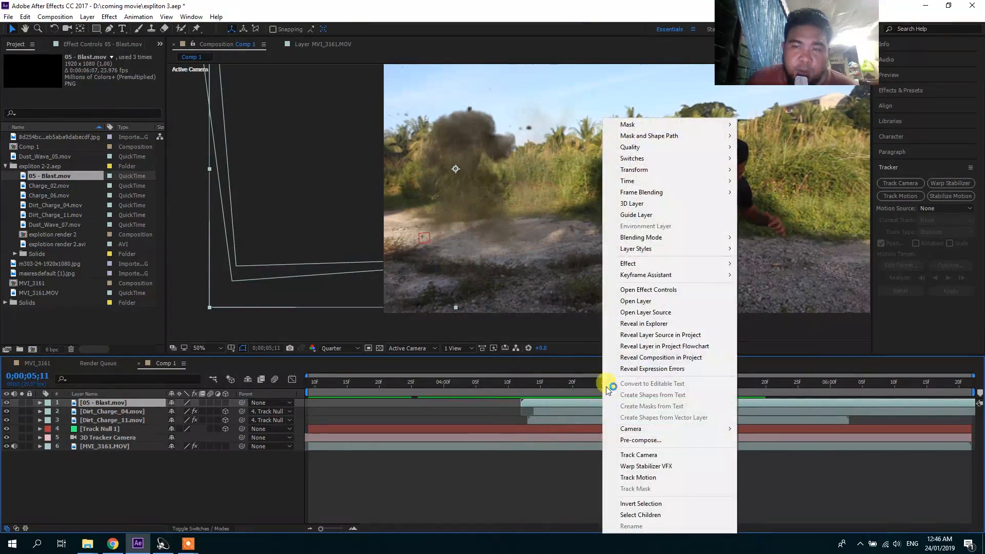
mouse_move(659, 182)
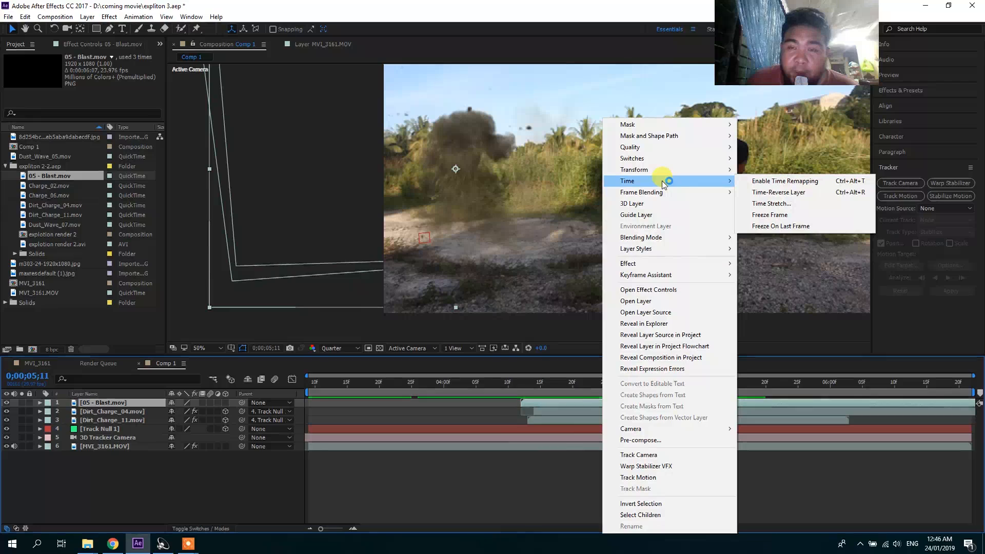
click(768, 205)
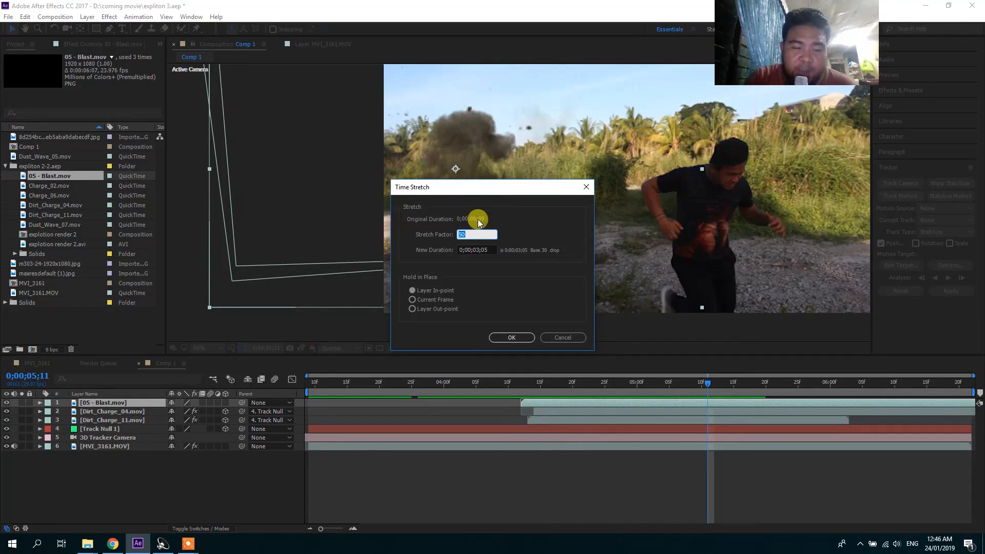
text(30)
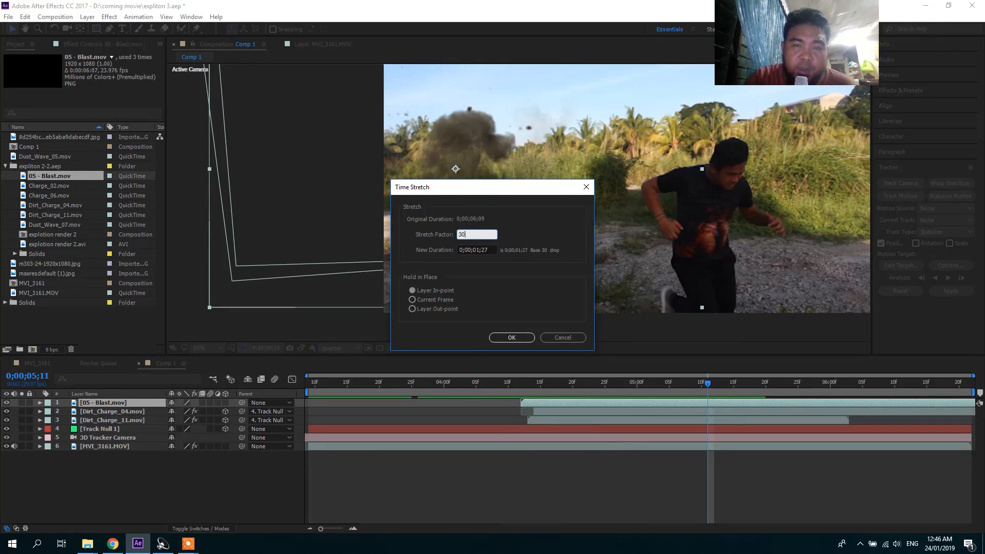
key(Return)
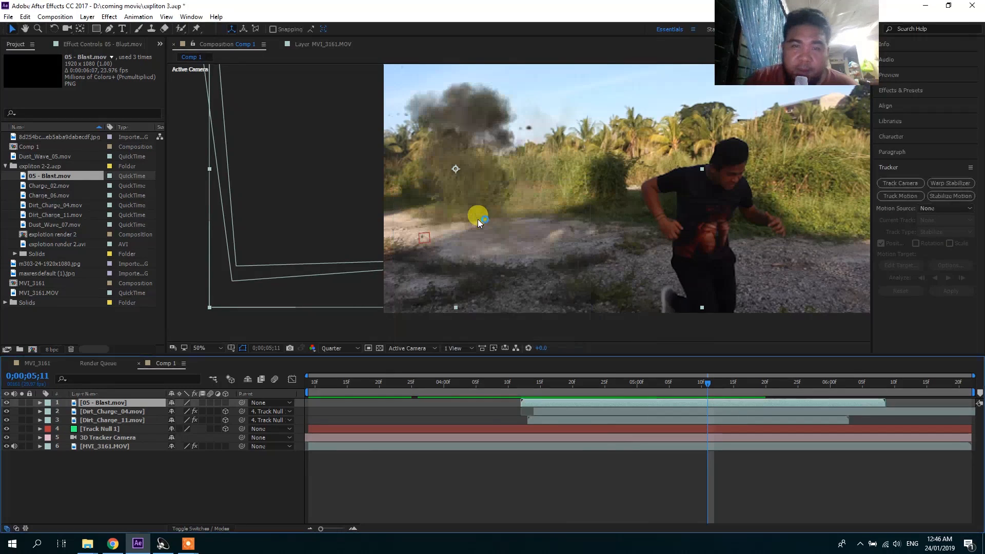
drag(549, 387, 501, 386)
key(space)
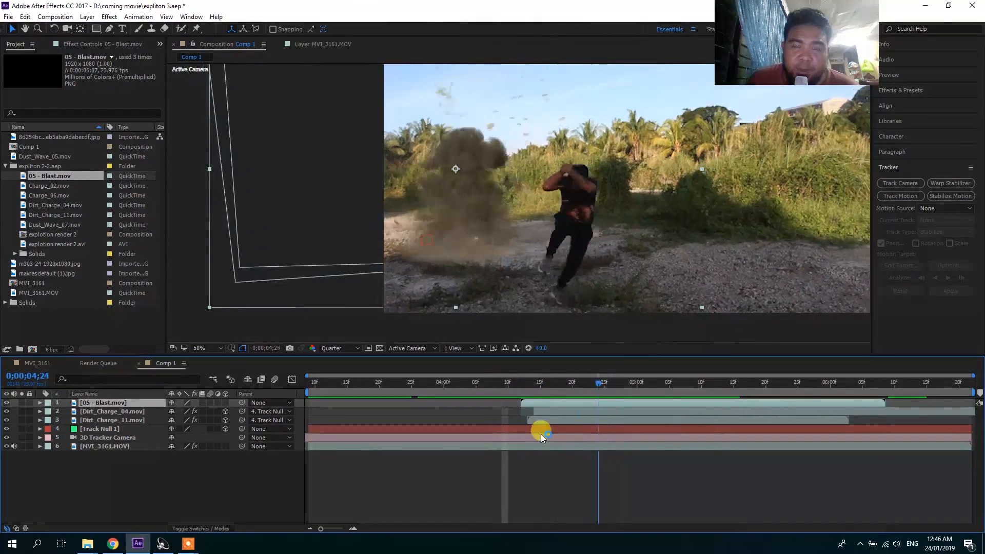
Step: Make the 05 - Blast.mov layer 3D and set its orientation to 3°, 337°, 1°
key(space)
key(space)
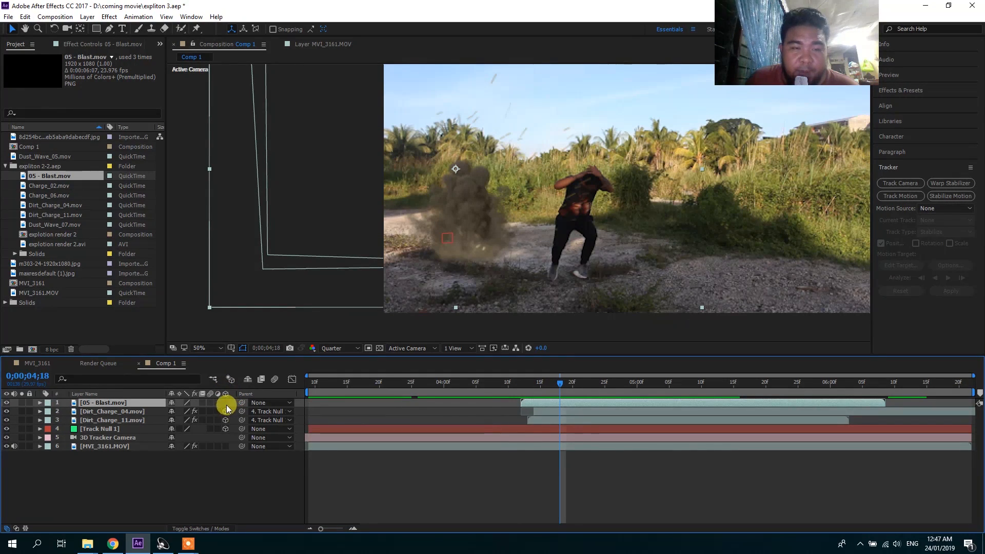
click(226, 403)
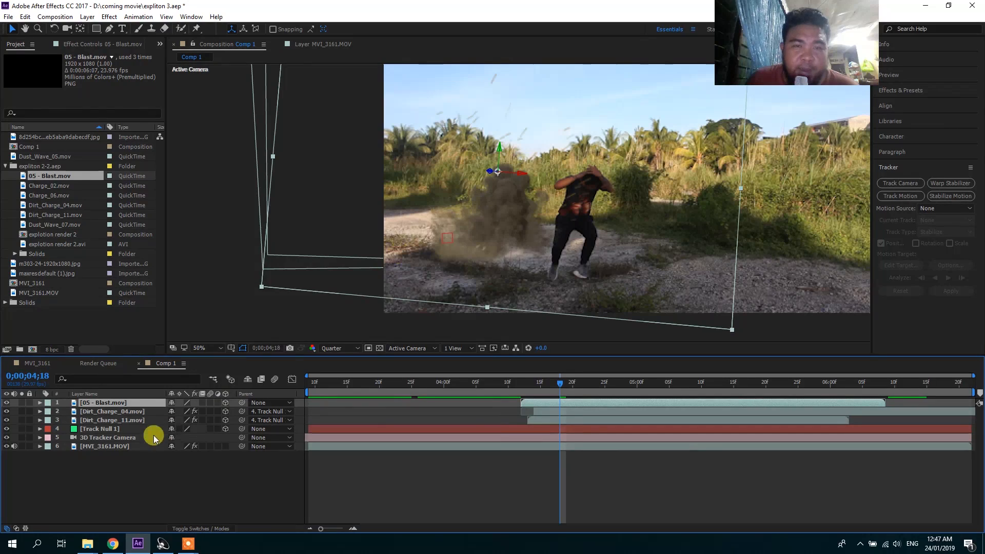
click(40, 403)
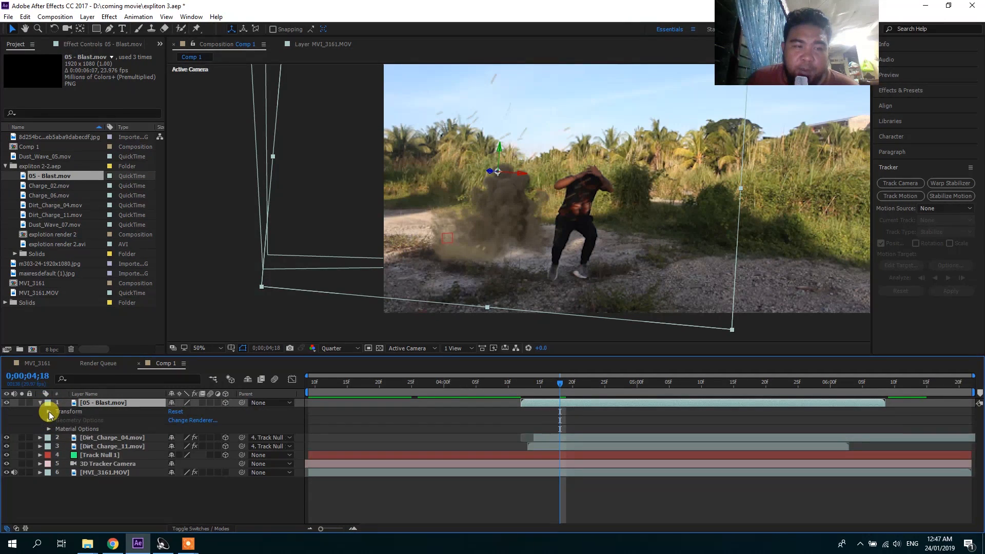
click(49, 412)
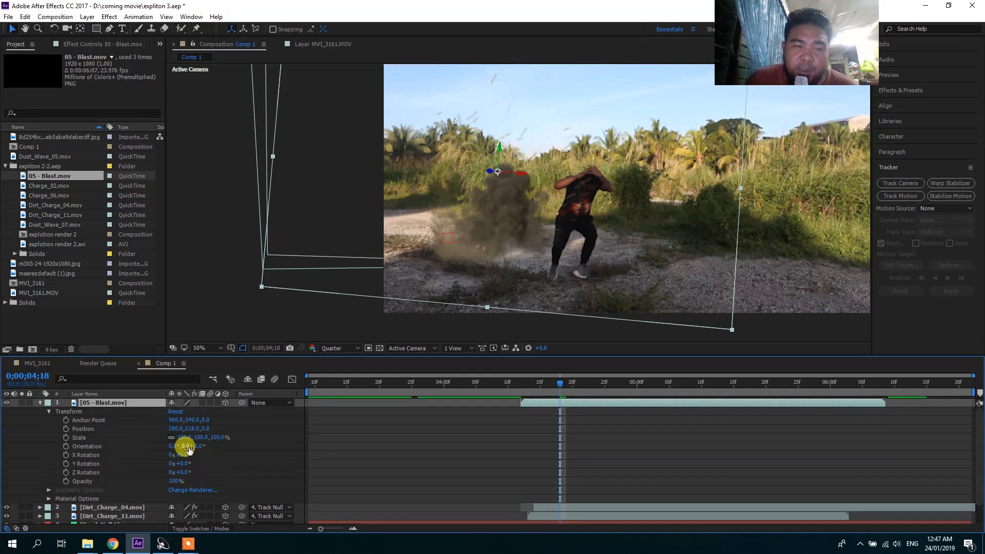
mouse_move(192, 447)
mouse_down()
mouse_move(153, 462)
mouse_move(209, 450)
mouse_move(170, 446)
mouse_move(182, 452)
mouse_up()
Step: Scale the 05 - Blast.mov layer to 153% and place it over the dirt burst, at about 243.7, 375.2, -54.9
drag(532, 251, 501, 247)
drag(502, 264, 501, 266)
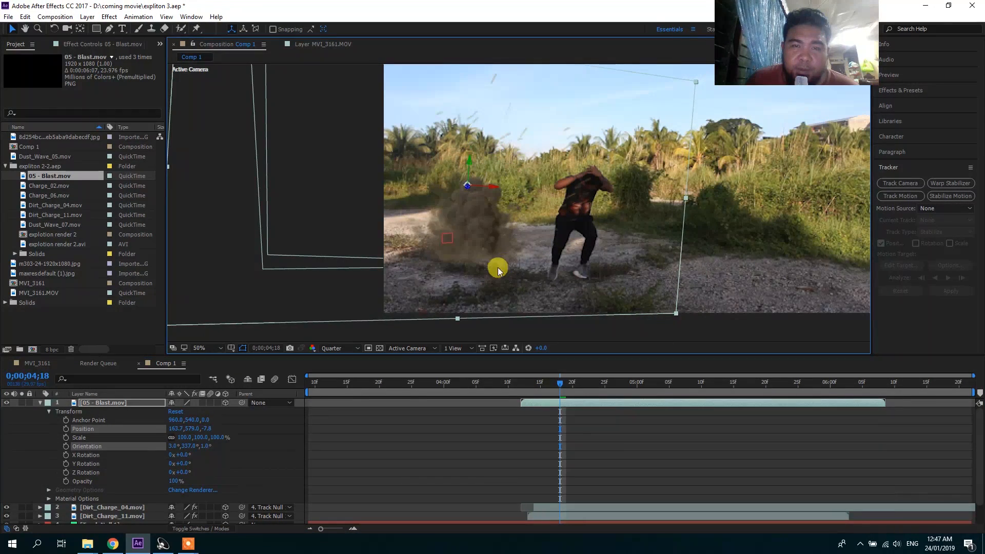
drag(216, 437, 235, 433)
drag(501, 264, 501, 242)
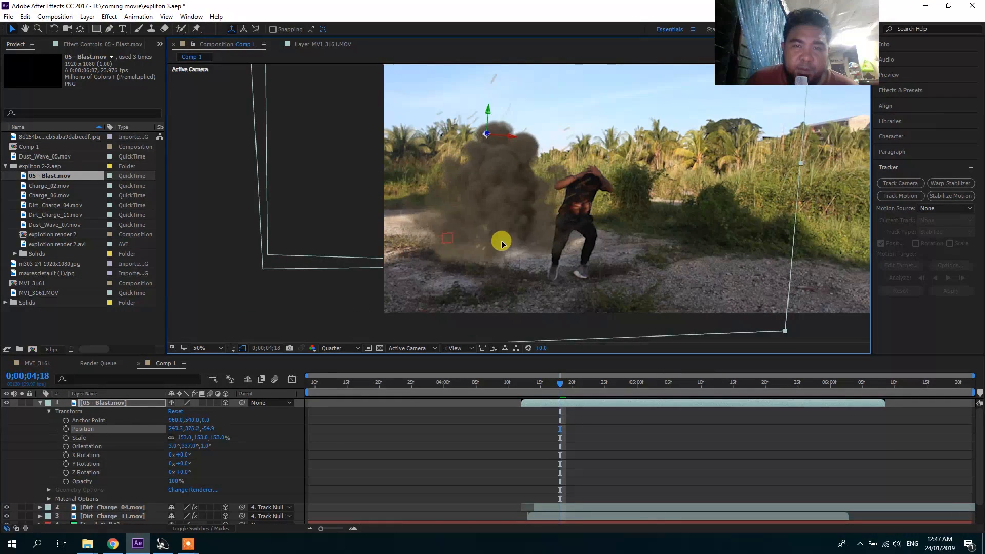
Step: Realign the 05 - Blast.mov layer with the base of the dirt burst, moving its position to about 134.7, 296.5, -65
drag(539, 386, 534, 418)
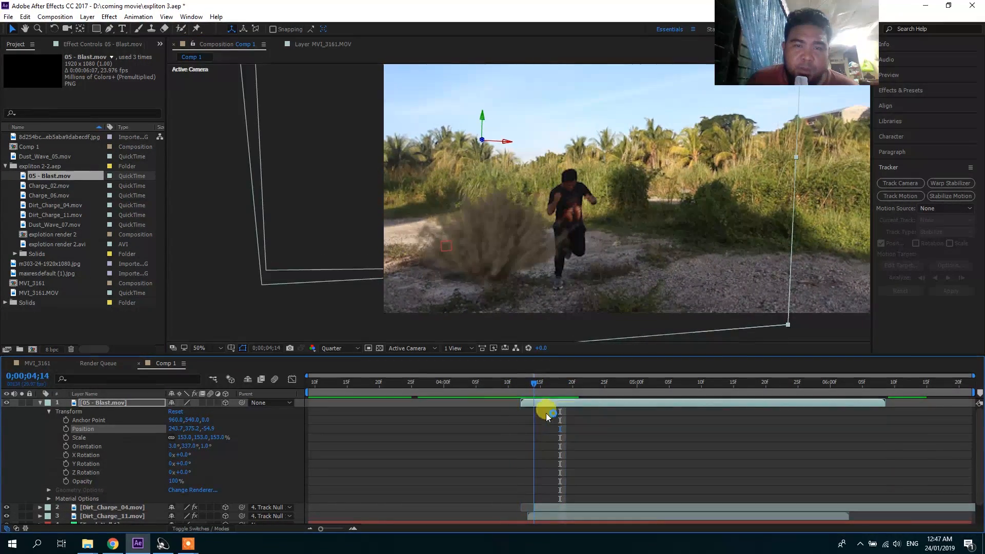
mouse_move(497, 253)
mouse_down()
mouse_move(485, 242)
mouse_move(482, 254)
mouse_up()
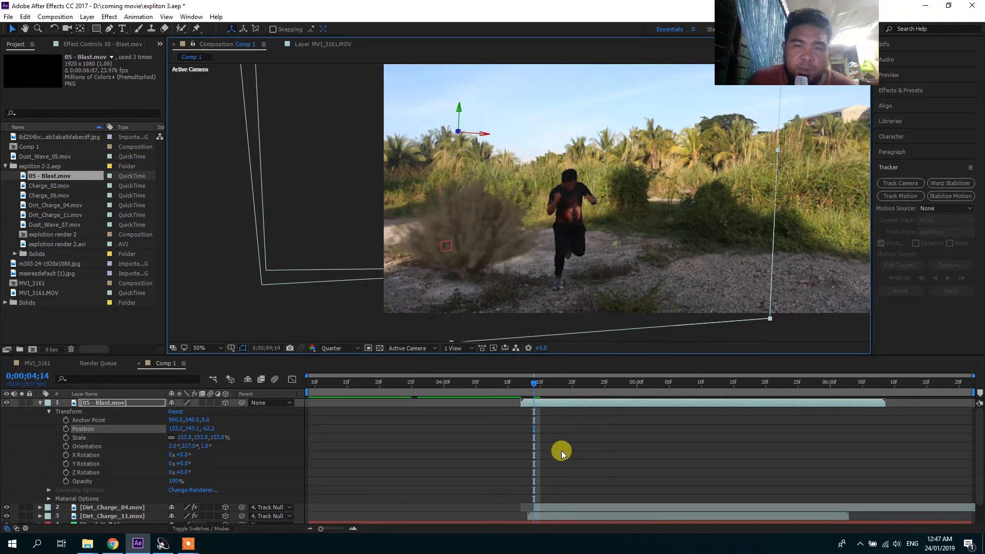
drag(530, 385, 540, 409)
drag(494, 272, 487, 257)
mouse_move(539, 387)
mouse_down()
mouse_move(510, 383)
mouse_move(546, 404)
mouse_up()
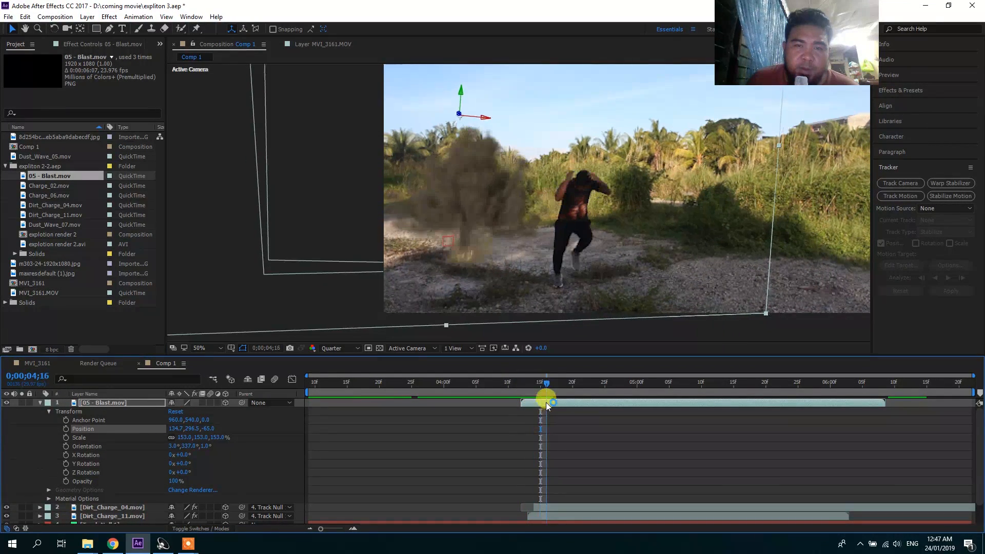
Step: Delay the 05 - Blast.mov layer by two frames, nudge its position to about 126.4, 294.9, -65.7, and play it back
key(bracketleft)
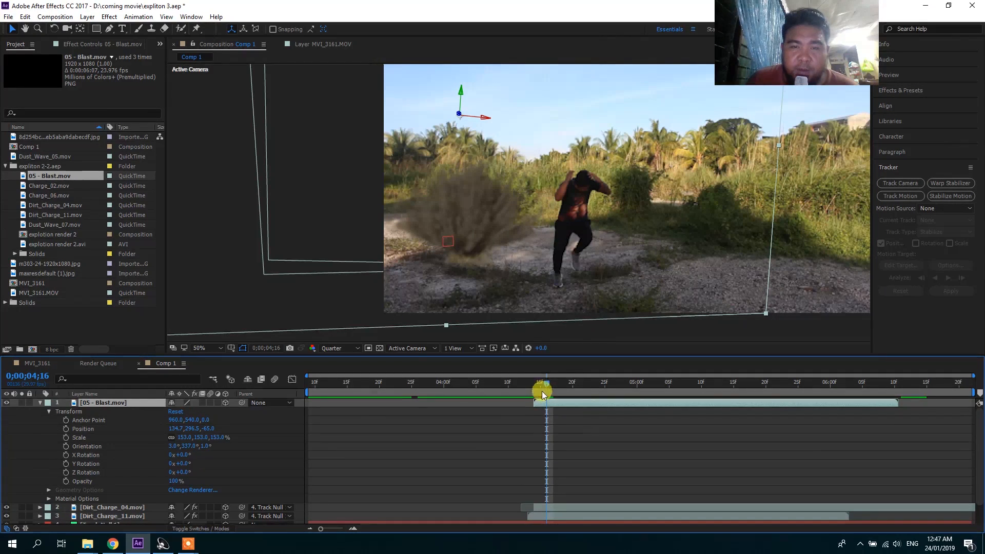
drag(490, 221, 486, 220)
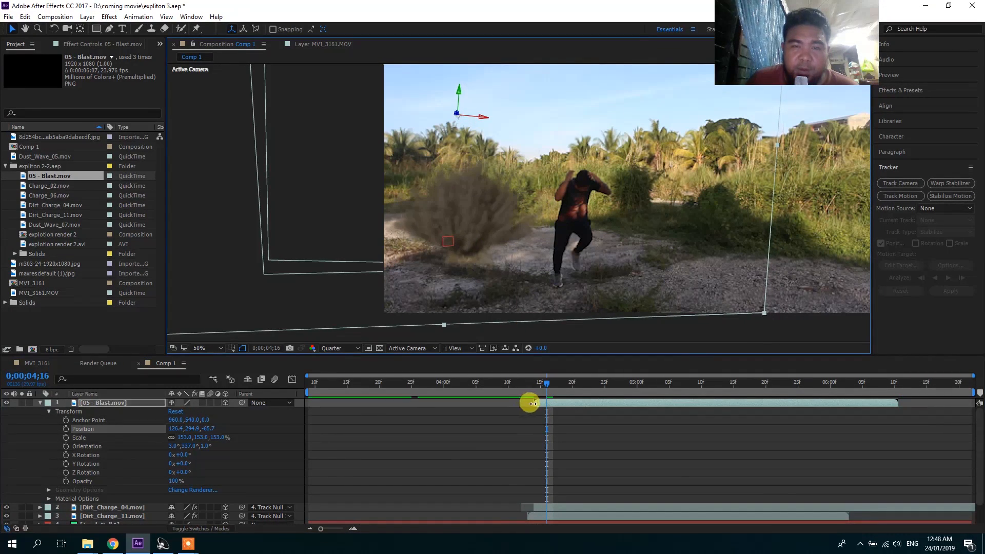
click(516, 383)
key(space)
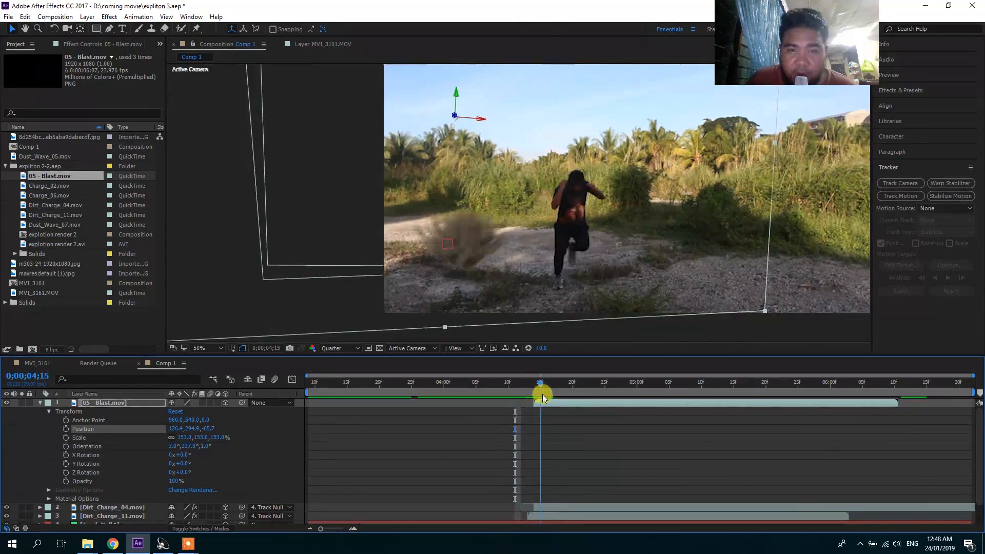
key(space)
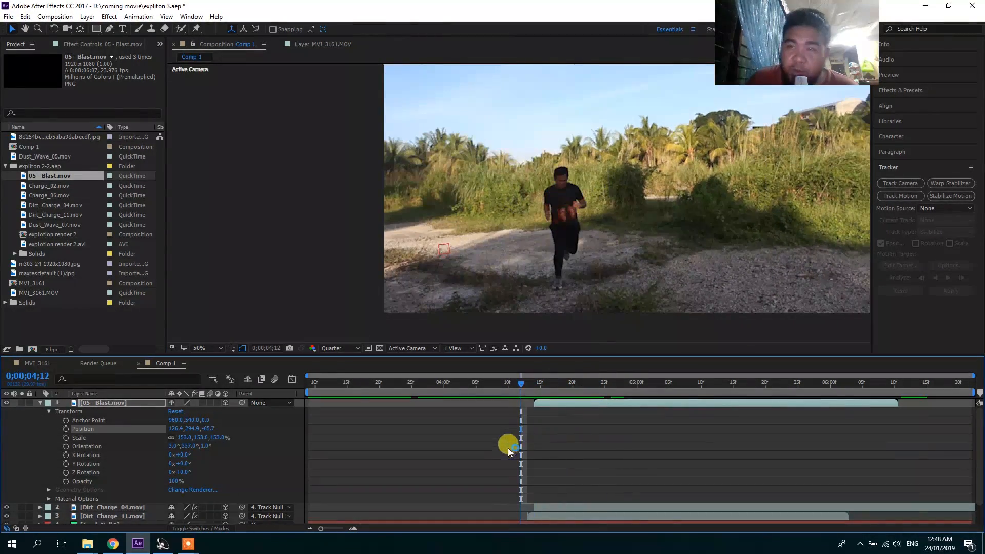
Step: Preview the combined explosion from about 0;00;04;03 onward to check the blast's timing and placement
drag(521, 383, 464, 408)
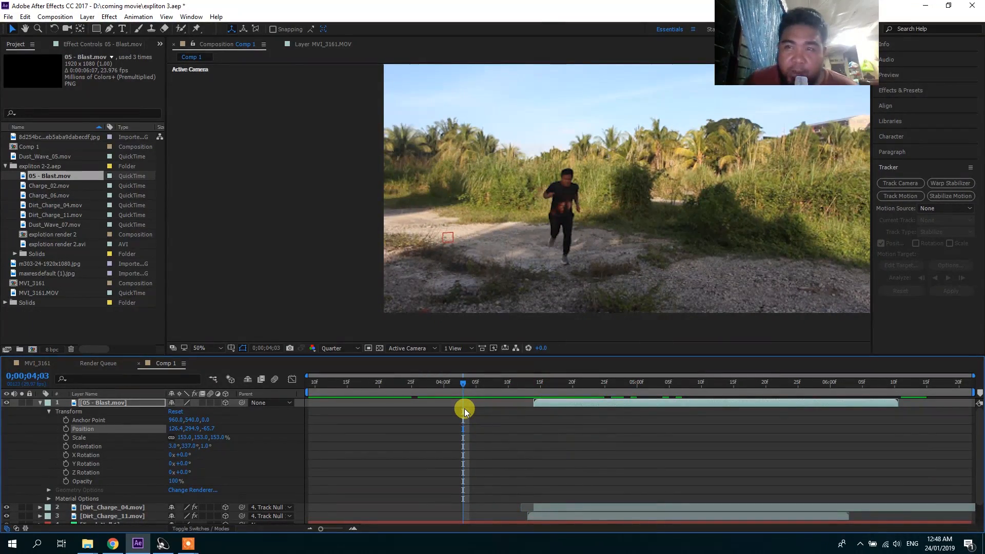
key(space)
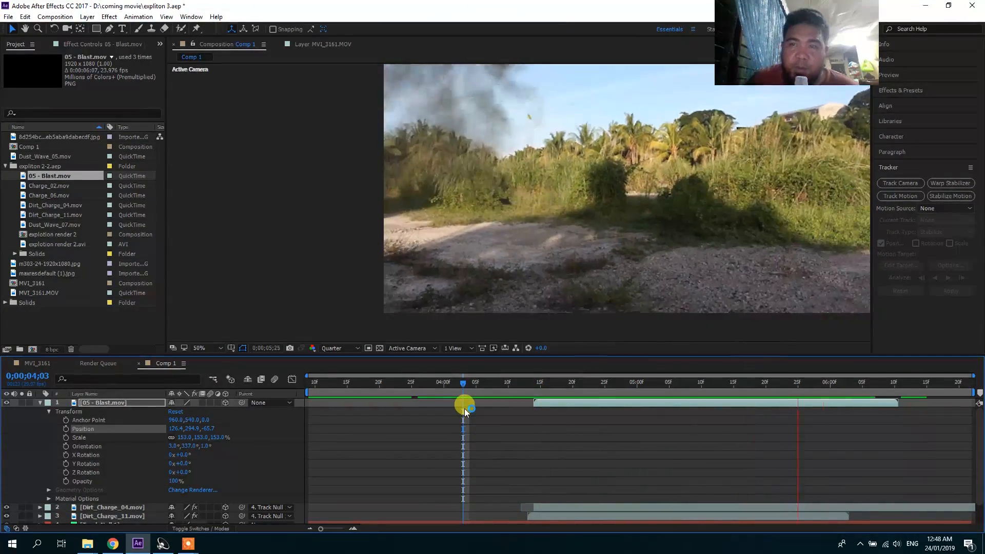
drag(515, 387, 469, 384)
key(space)
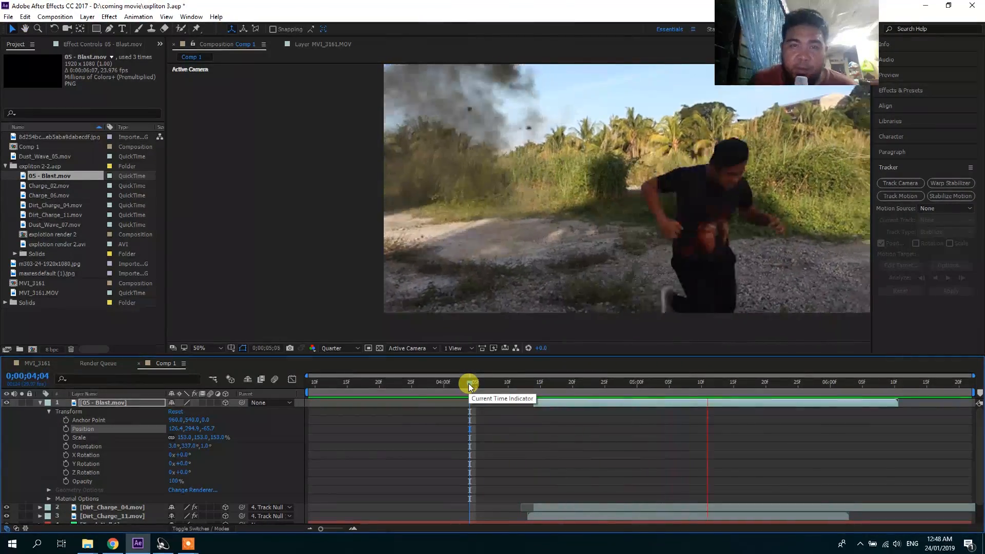
key(space)
Step: Compare the explosion with the finished version in the MVI_3161 composition and return to the blast frame in Comp 1
drag(469, 382, 638, 448)
click(37, 363)
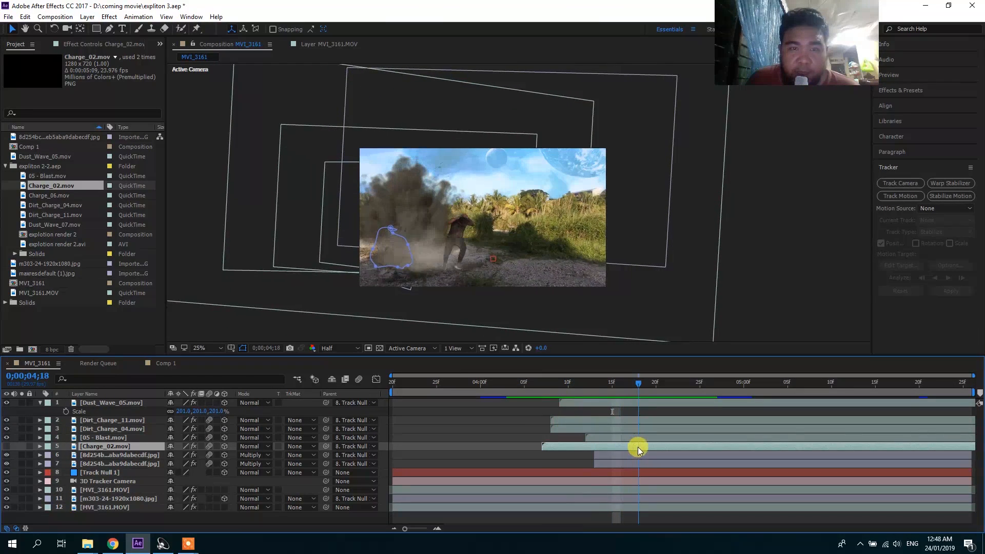
click(429, 254)
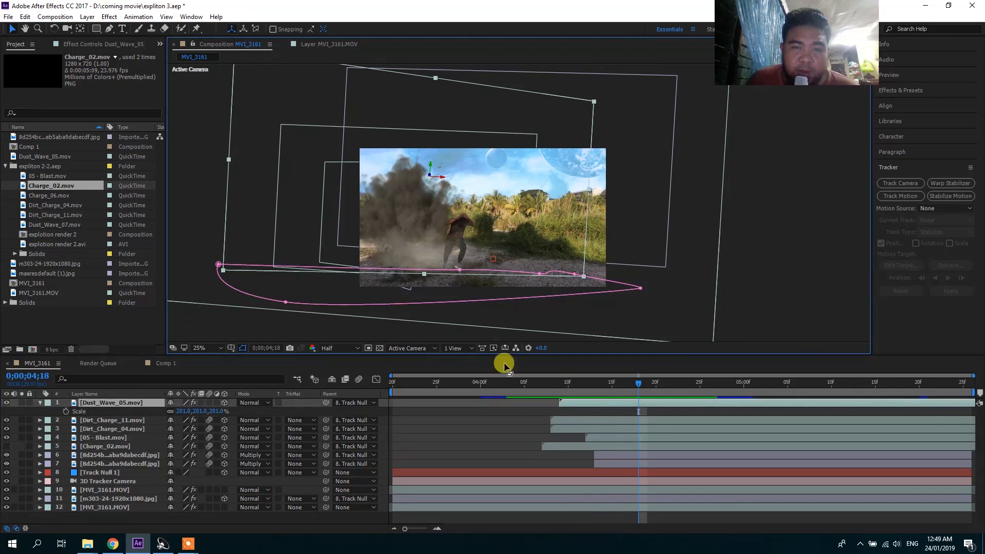
click(472, 422)
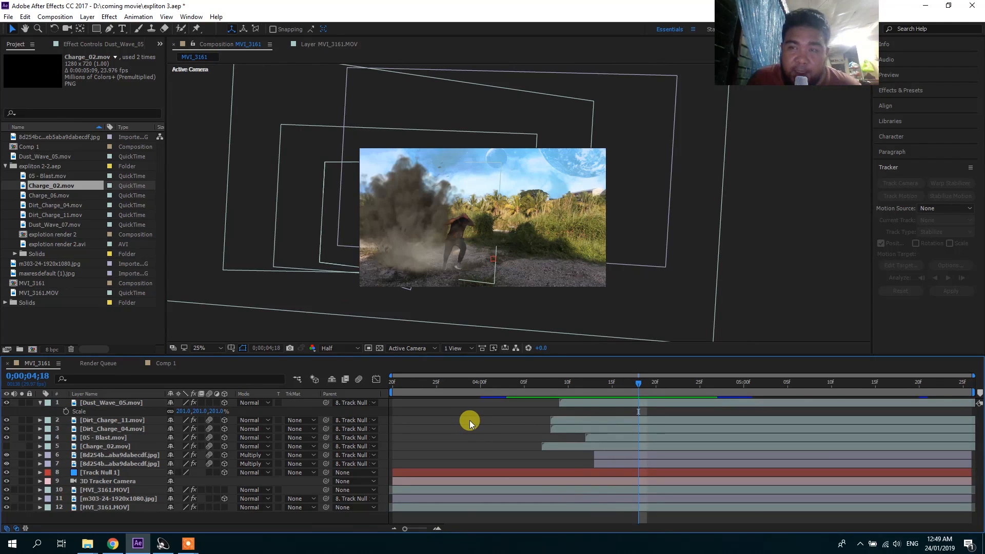
click(163, 363)
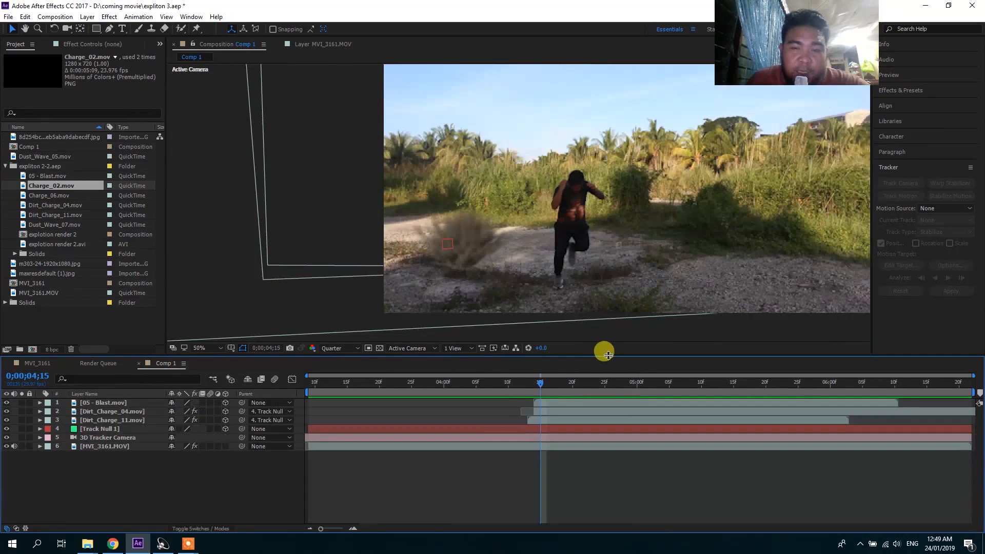
drag(534, 390, 560, 421)
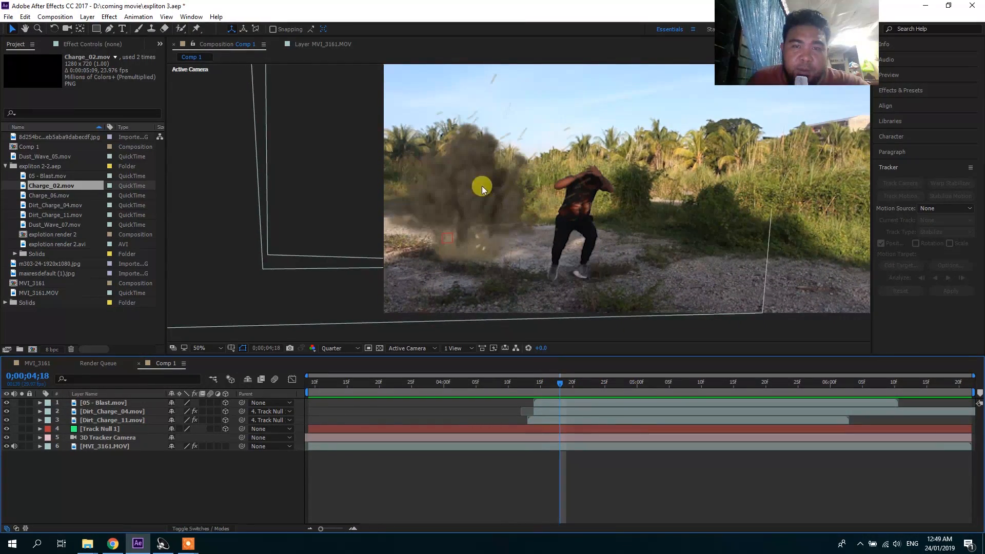
click(601, 412)
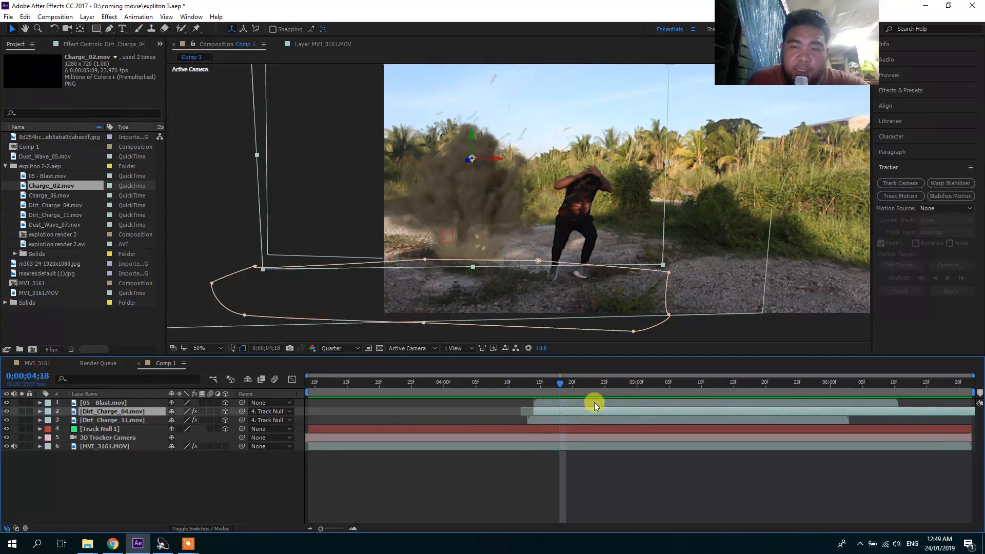
click(109, 403)
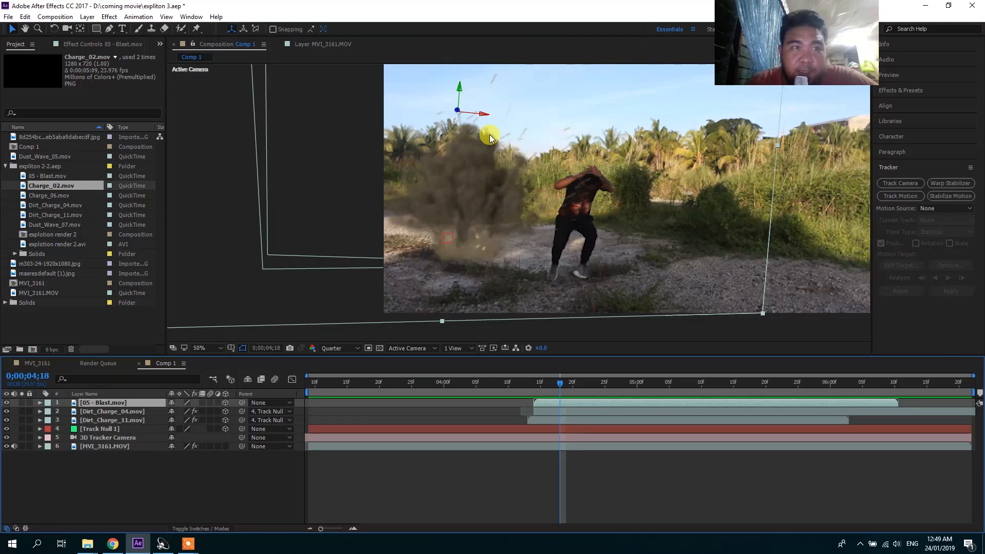
click(110, 17)
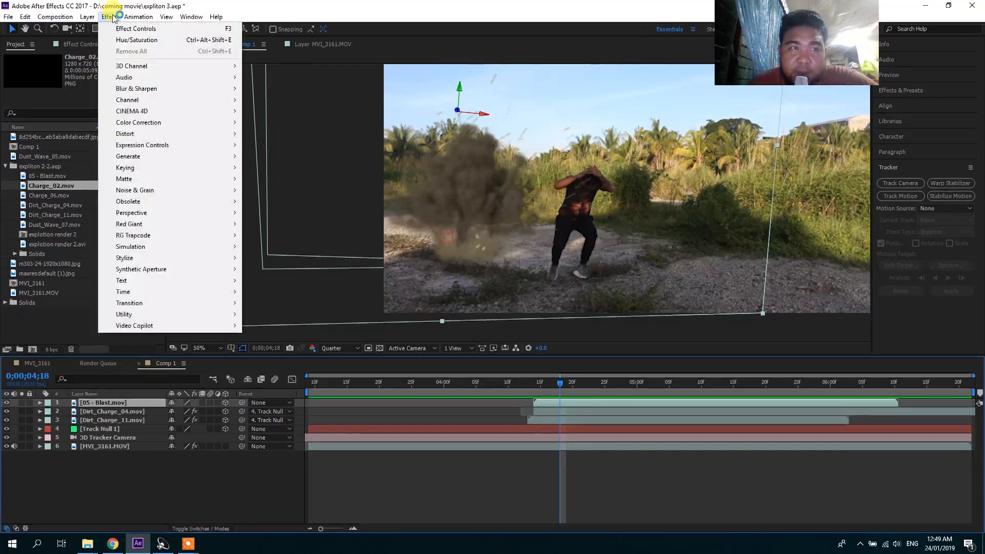
mouse_move(55, 17)
mouse_move(109, 17)
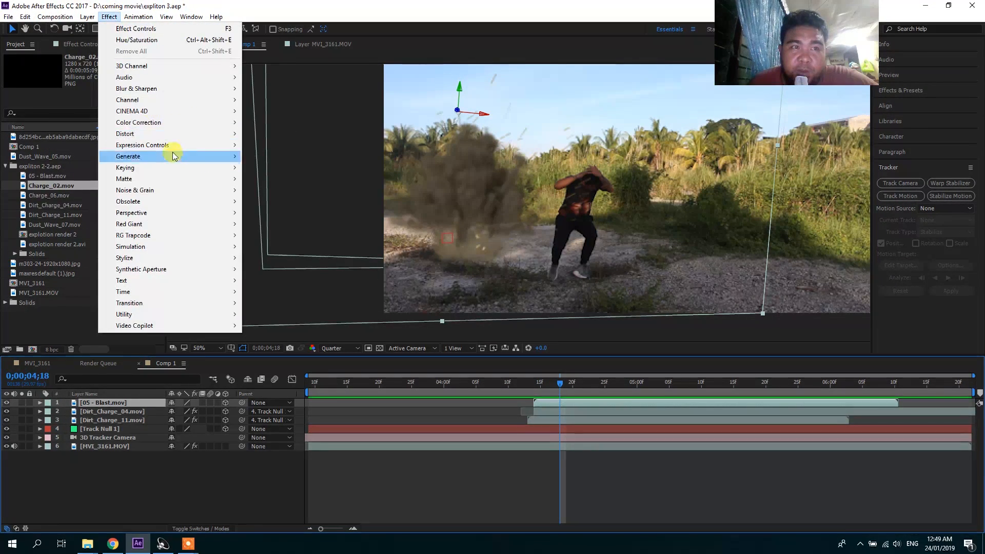
mouse_move(177, 122)
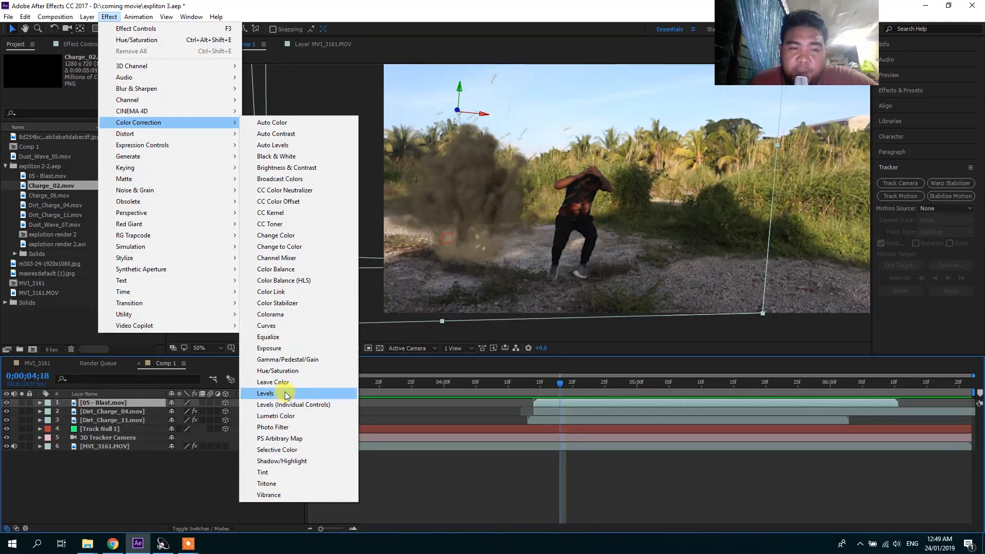
click(196, 464)
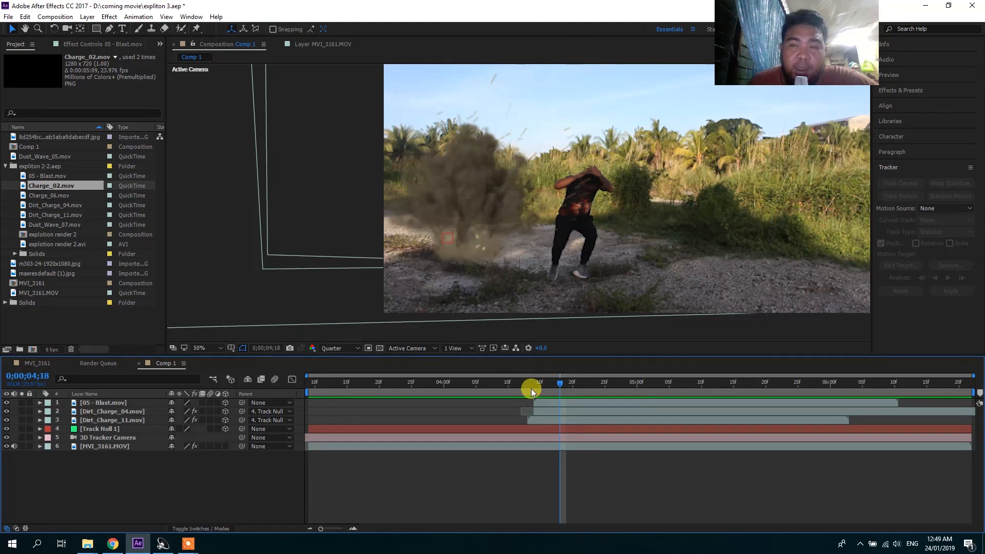
Step: Play the explosion in Comp 1 once more and set the current time to 0;00;04;13
click(515, 386)
key(space)
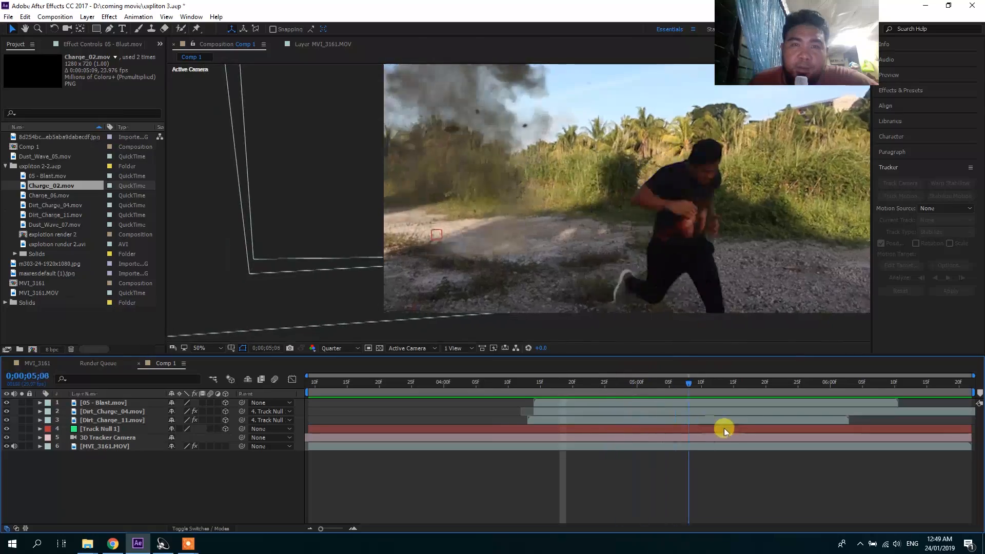
drag(676, 433, 519, 427)
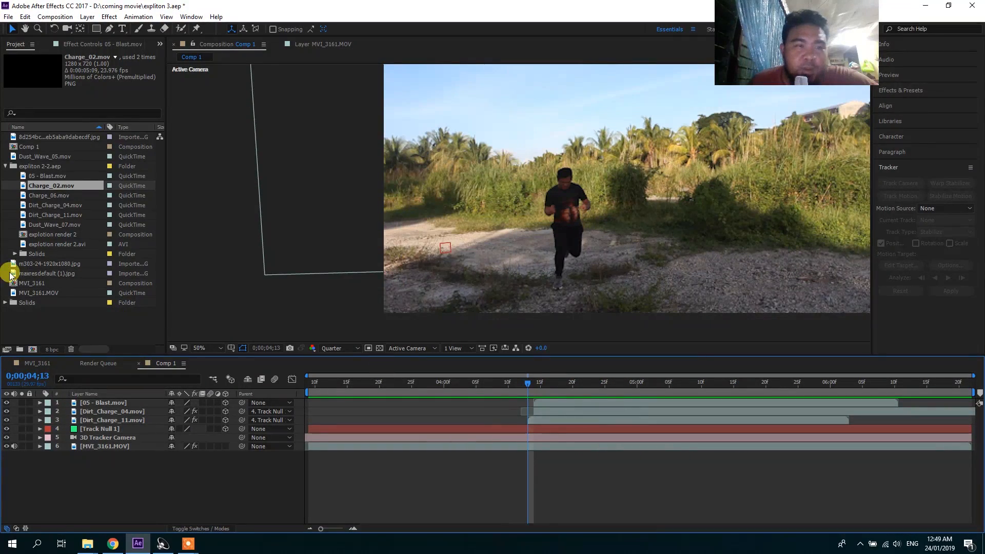
Step: Add Dust_Wave_07.mov as the top layer of Comp 1 and scale it to 217%
drag(46, 225, 548, 207)
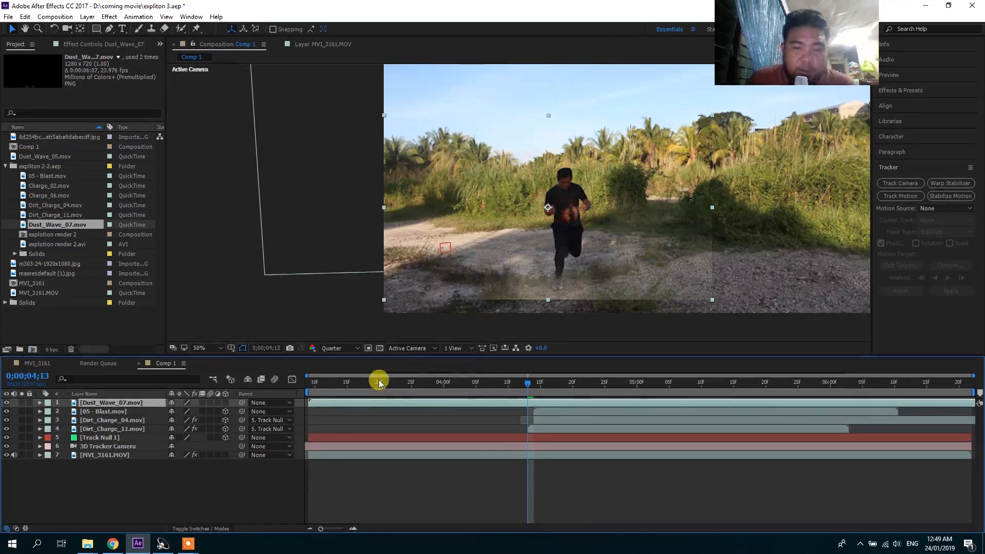
key(s)
drag(337, 405, 547, 408)
drag(204, 414, 260, 408)
scroll(517, 275, down, 2)
Step: Place the Dust_Wave_07.mov layer on the ground around the runner and shift it in time to start at 0;00;04;13
drag(524, 270, 528, 241)
drag(551, 192, 546, 178)
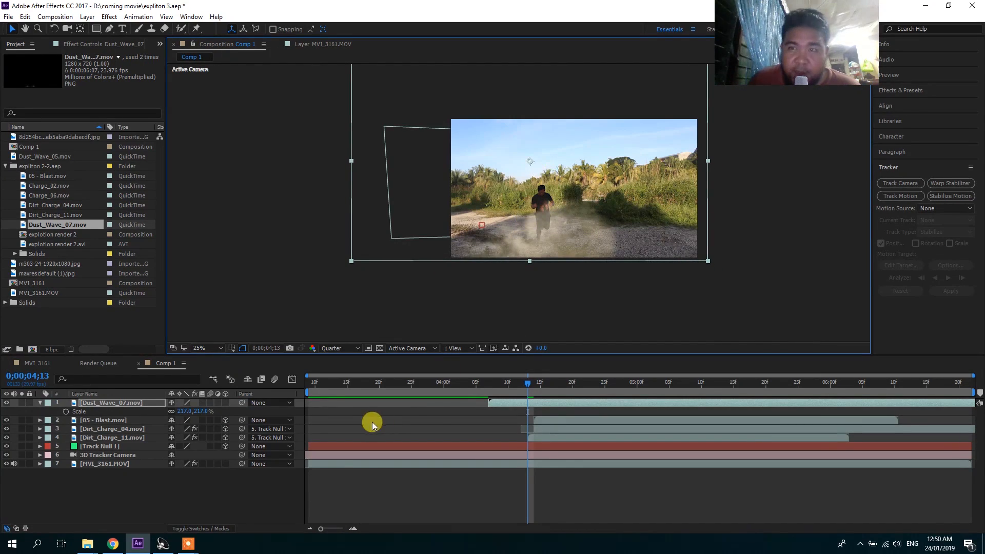
drag(481, 385, 575, 405)
click(589, 213)
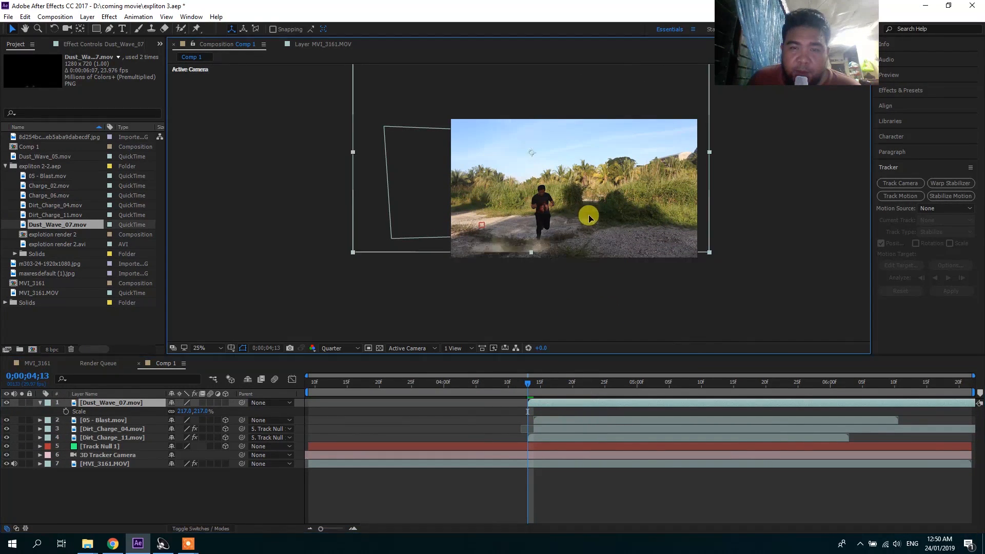
Step: Make the Dust_Wave_07.mov layer 3D and tilt it to match the ground with an orientation of 2°, 348°, 358°
click(227, 402)
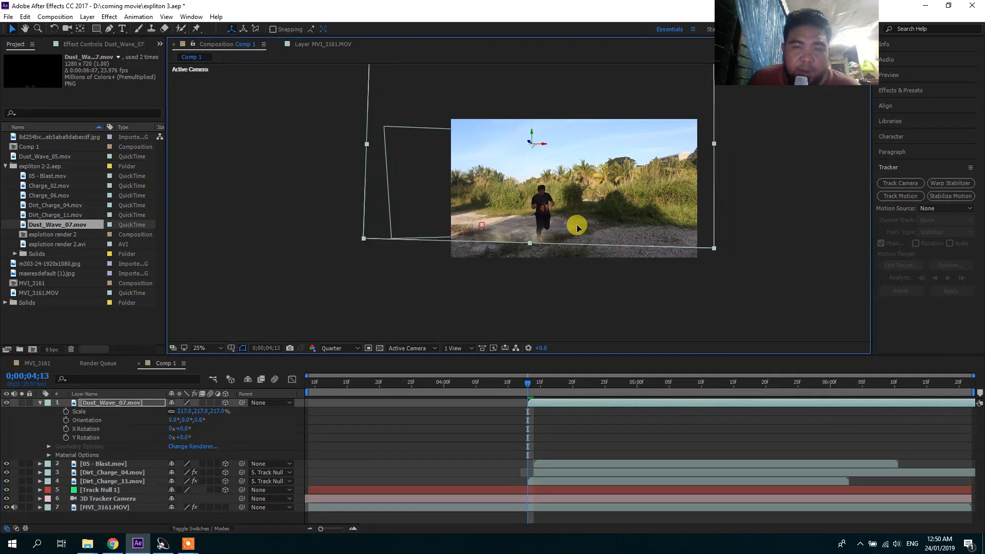
drag(200, 421, 172, 418)
click(530, 235)
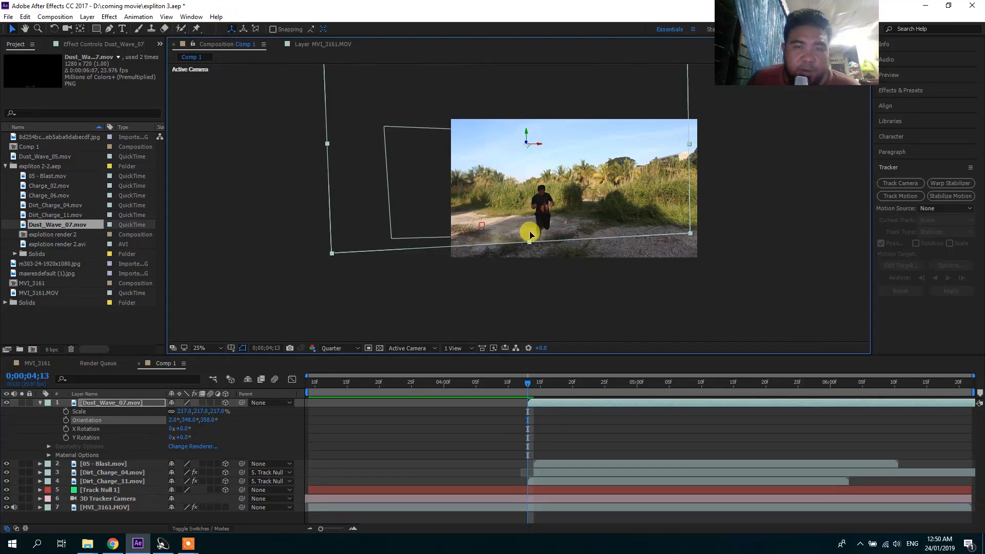
Step: Delay the Dust_Wave_07.mov layer to start at about 0;00;04;15 and check the dust against the blast at 0;00;04;18
click(531, 392)
drag(532, 392, 559, 404)
click(561, 426)
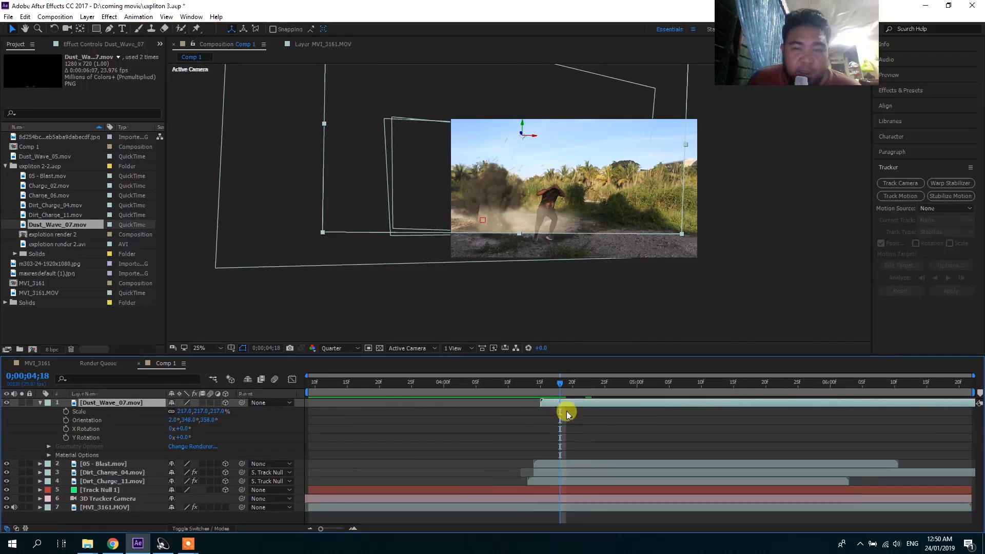
Step: Reposition the Dust_Wave_07.mov layer around the runner and tilt it to the ground with an orientation of 1°, 339°, 357°
drag(550, 386, 543, 454)
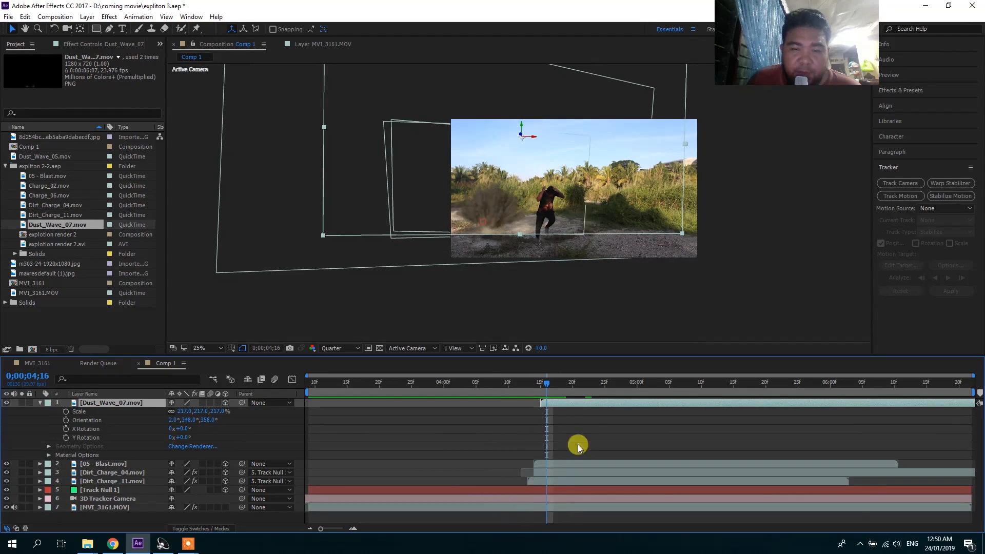
drag(552, 385, 570, 400)
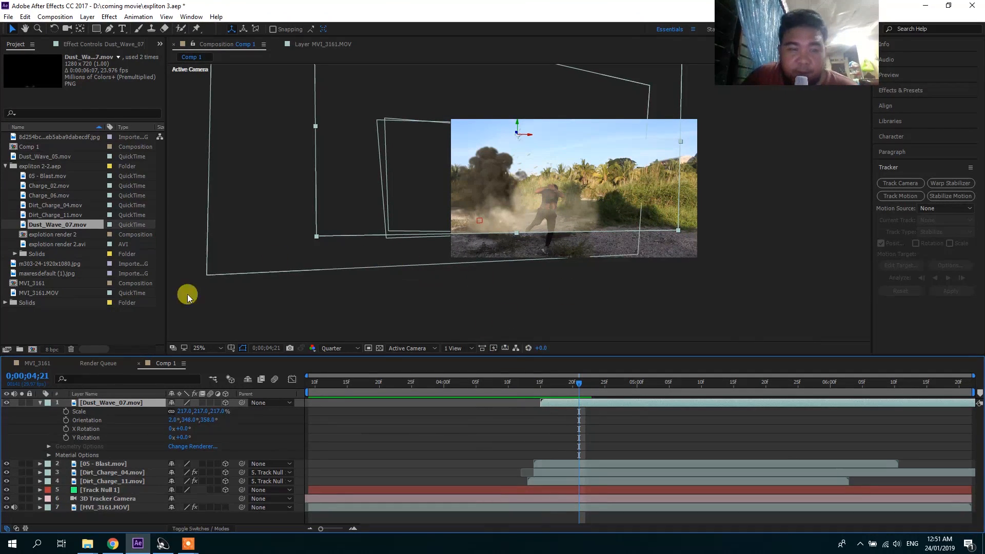
drag(172, 420, 189, 429)
drag(556, 92, 536, 107)
drag(209, 422, 185, 418)
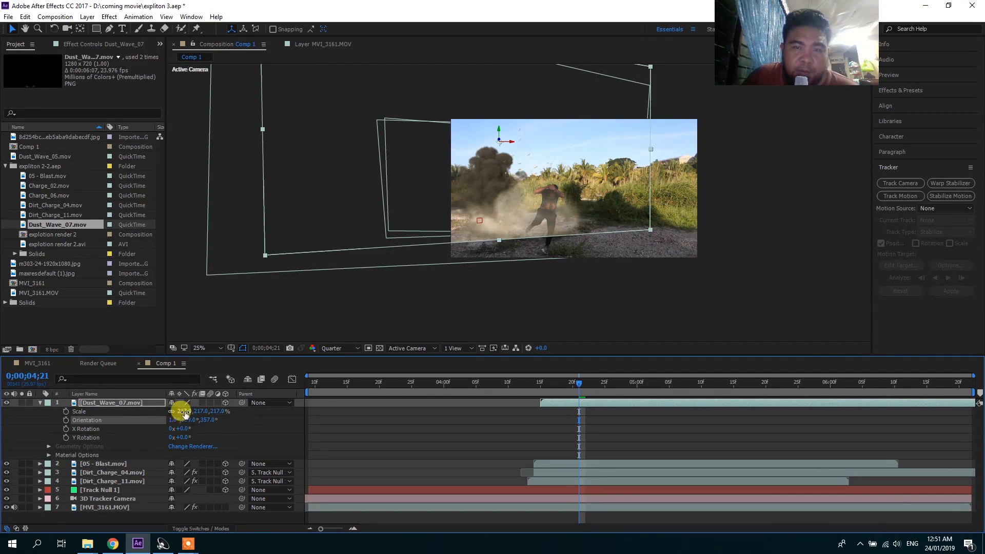
click(517, 413)
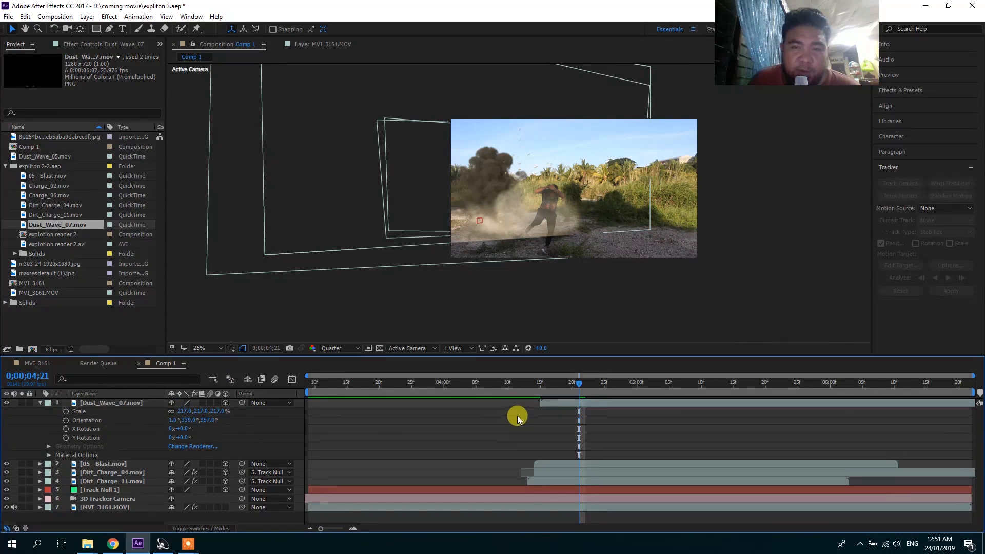
Step: Draw a closed Pen tool mask on the Dust_Wave_07.mov layer, following the dust's hard lower edge and enclosing the area below it
click(569, 408)
click(109, 29)
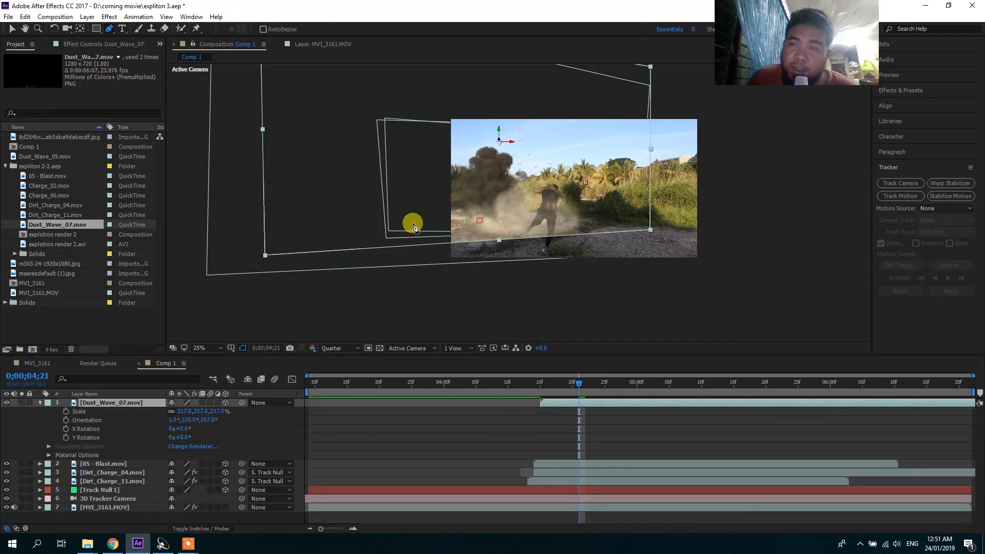
click(257, 254)
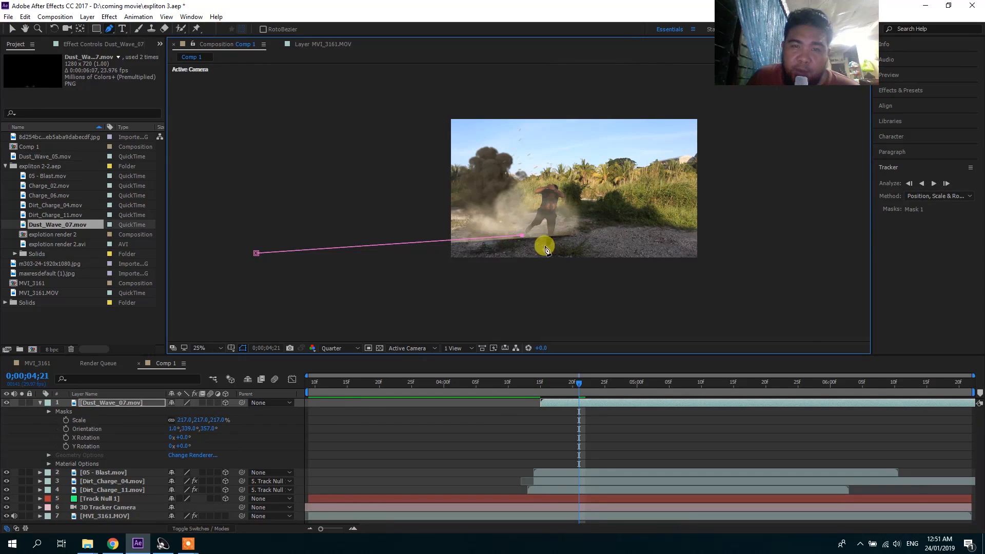
click(595, 229)
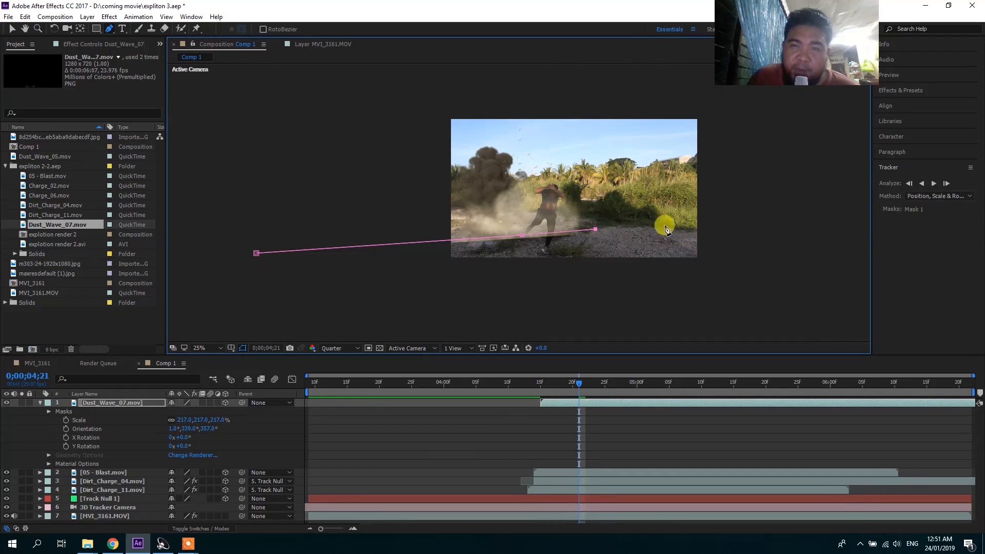
click(641, 228)
click(750, 229)
drag(720, 283, 676, 300)
drag(615, 313, 533, 317)
drag(481, 319, 473, 319)
drag(343, 303, 318, 302)
click(260, 302)
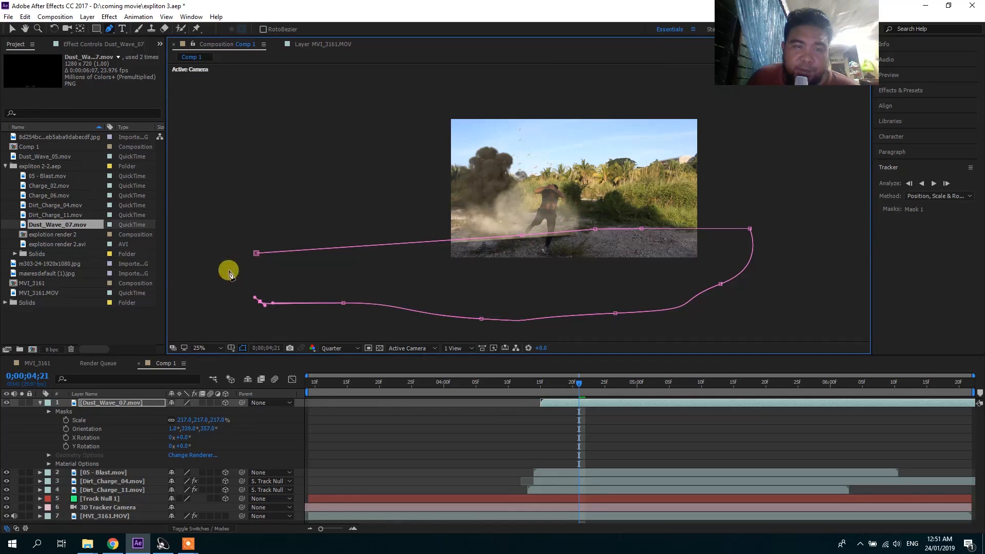
click(235, 281)
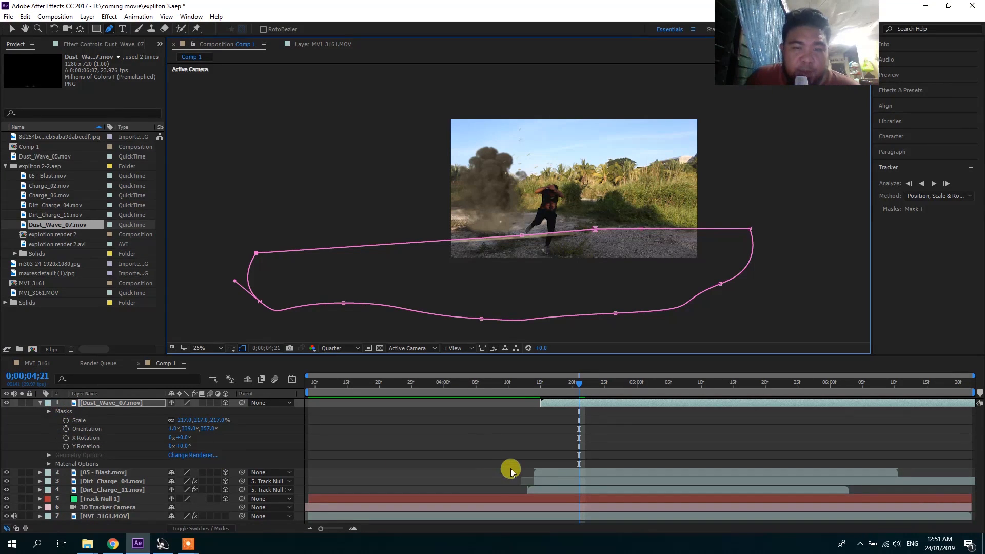
click(314, 423)
Step: Invert Mask 1 of the Dust_Wave_07.mov layer and feather it by 23 pixels
click(51, 413)
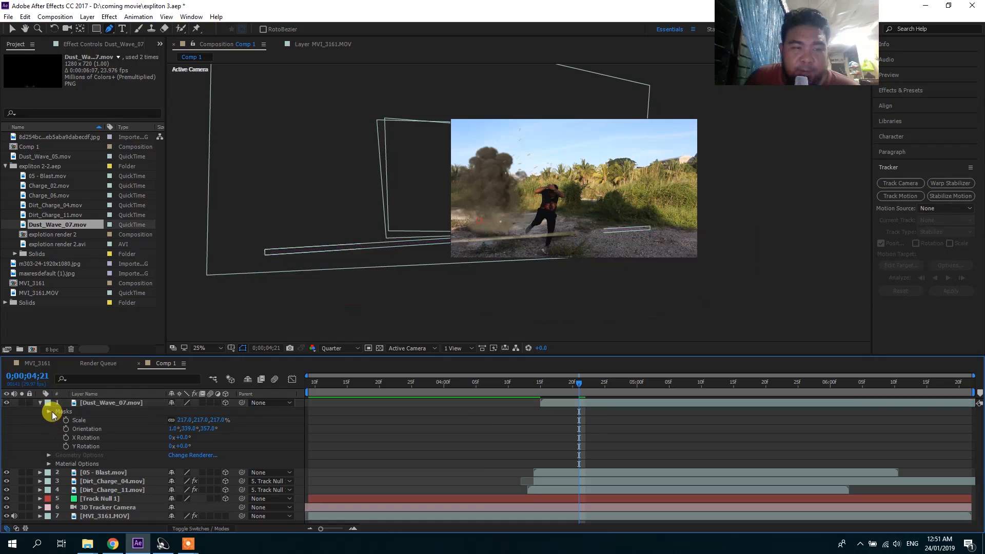
click(50, 412)
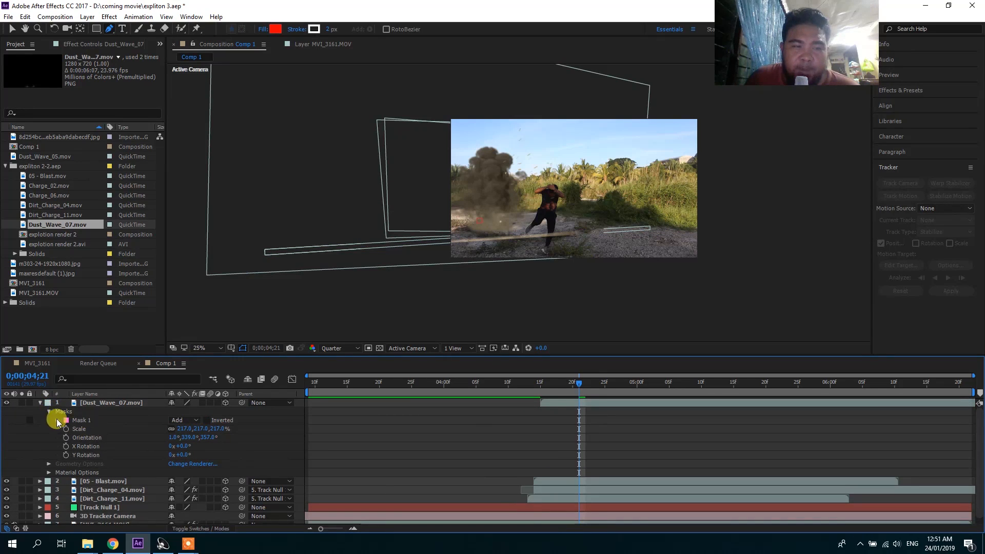
click(57, 421)
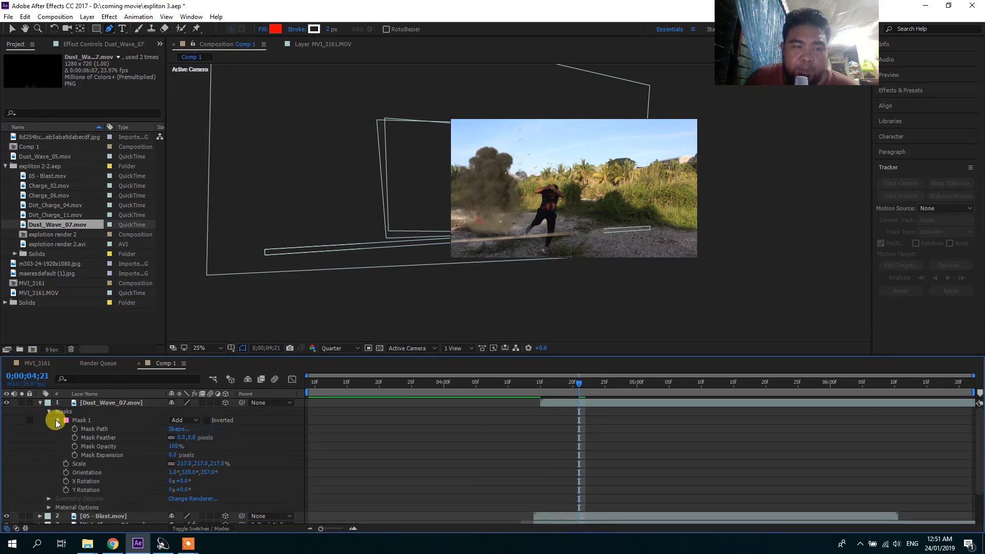
click(207, 420)
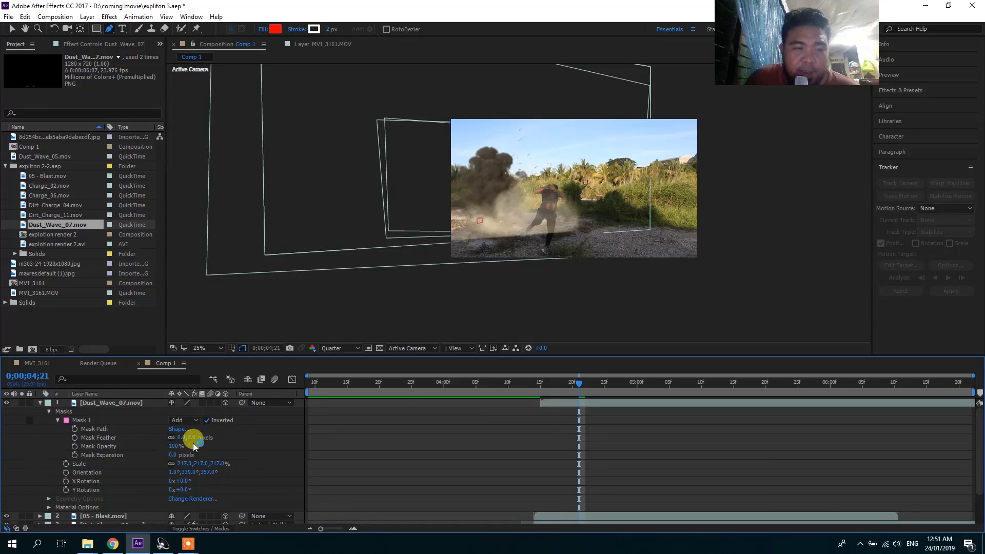
drag(191, 439, 282, 428)
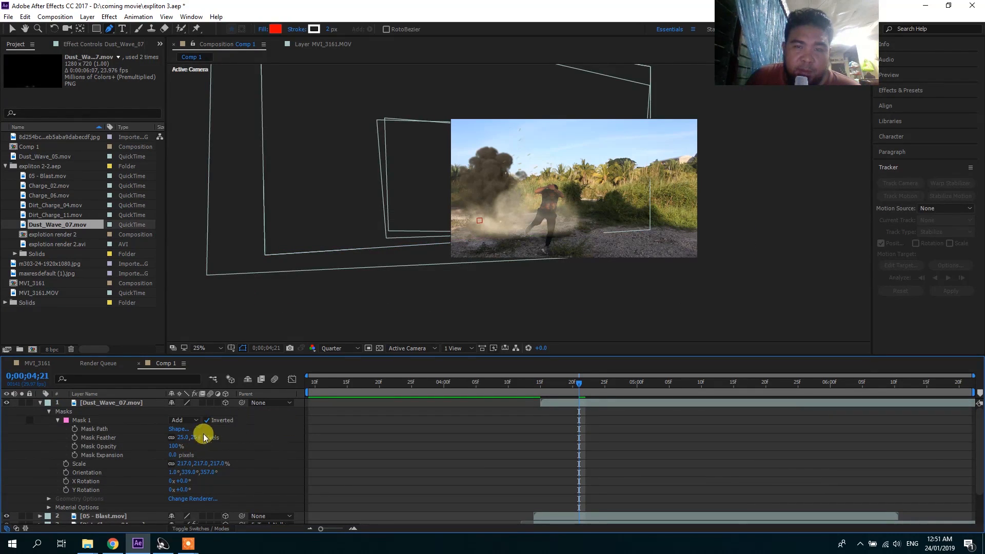
mouse_move(197, 440)
mouse_down()
mouse_move(187, 436)
mouse_move(195, 437)
mouse_up()
Step: Apply a Hue/Saturation effect to the Dust_Wave_07.mov layer with master saturation -26 and master lightness -41
drag(530, 385, 792, 449)
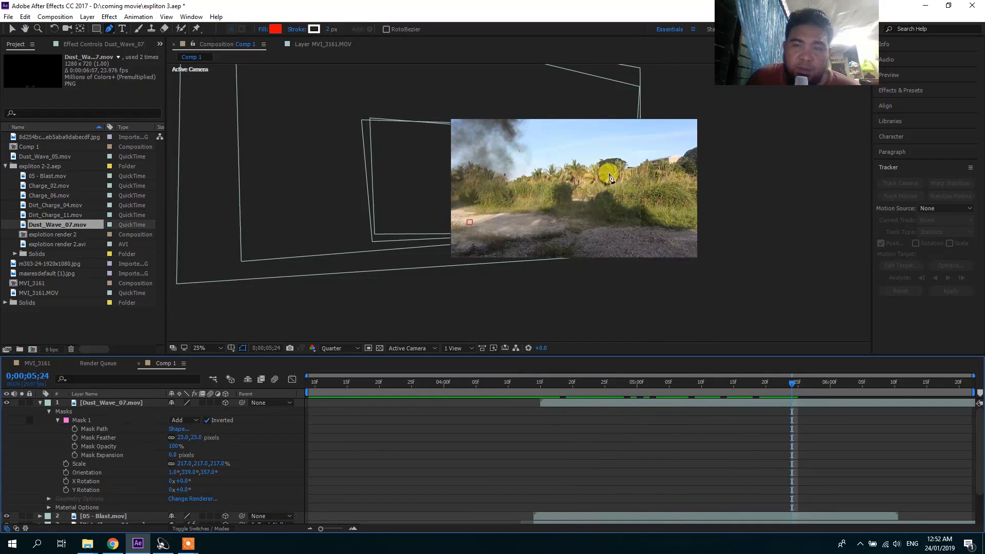
click(577, 402)
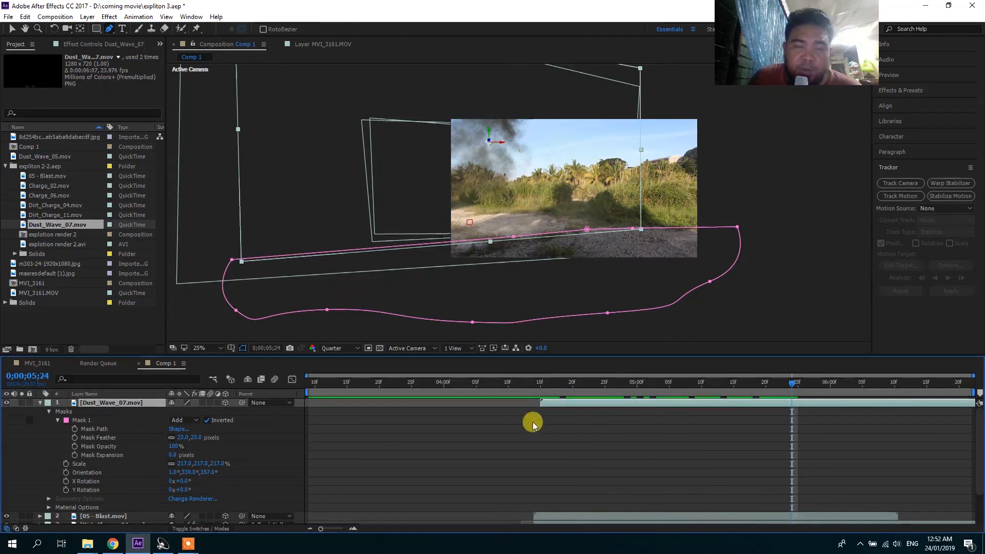
drag(625, 386, 598, 388)
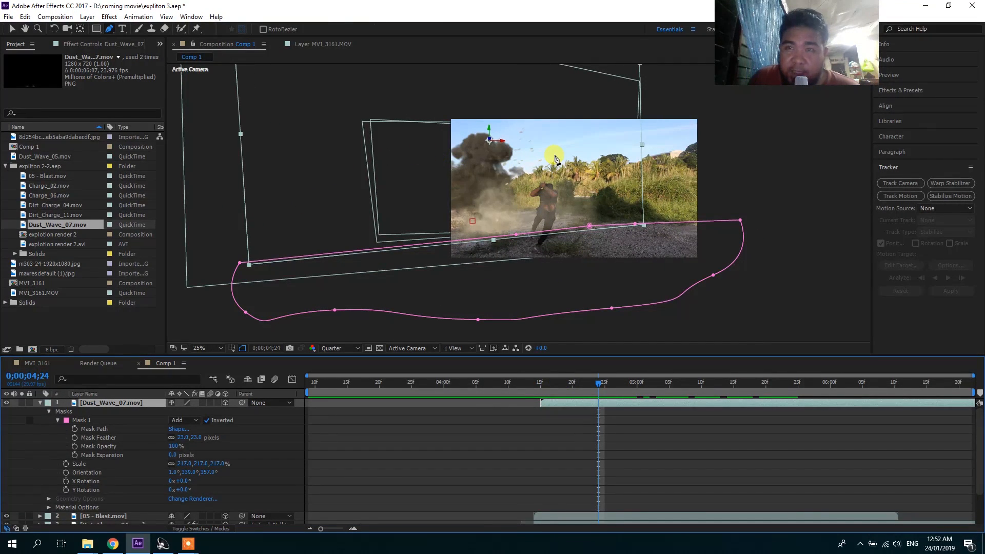
click(107, 17)
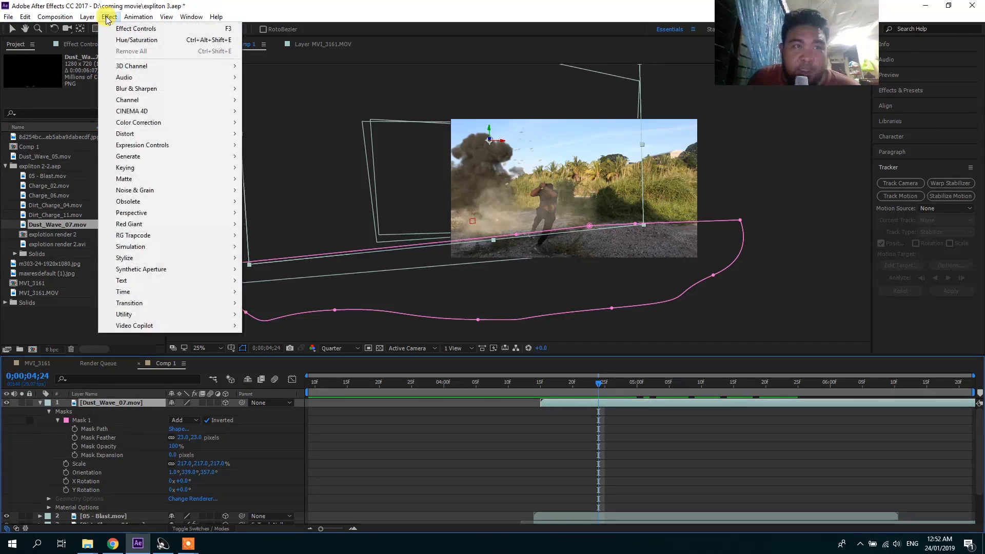
click(160, 122)
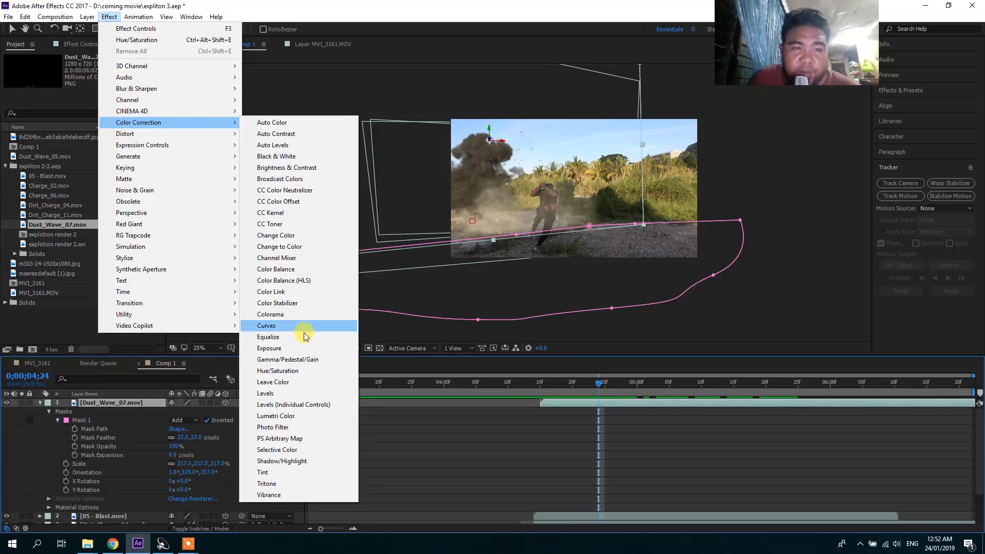
click(307, 371)
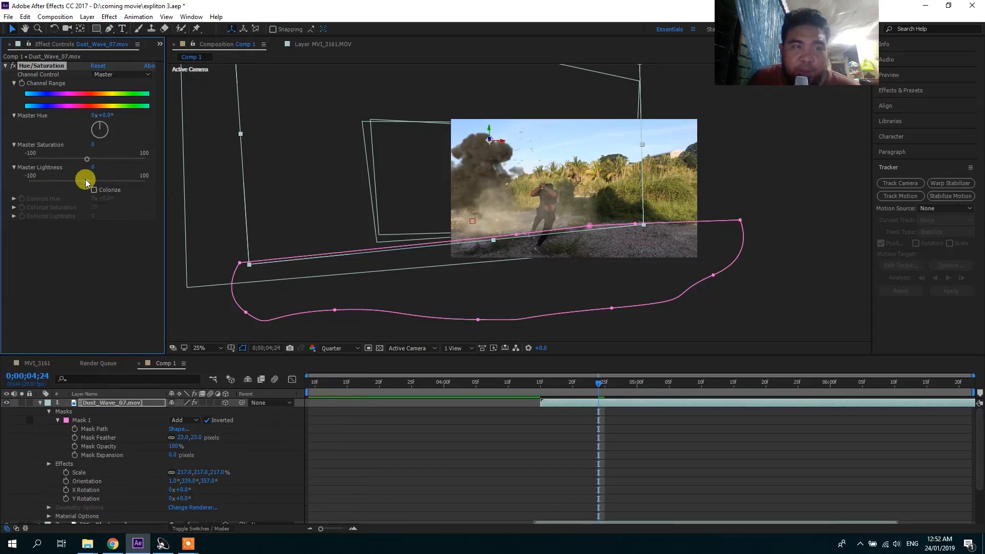
drag(87, 179, 66, 184)
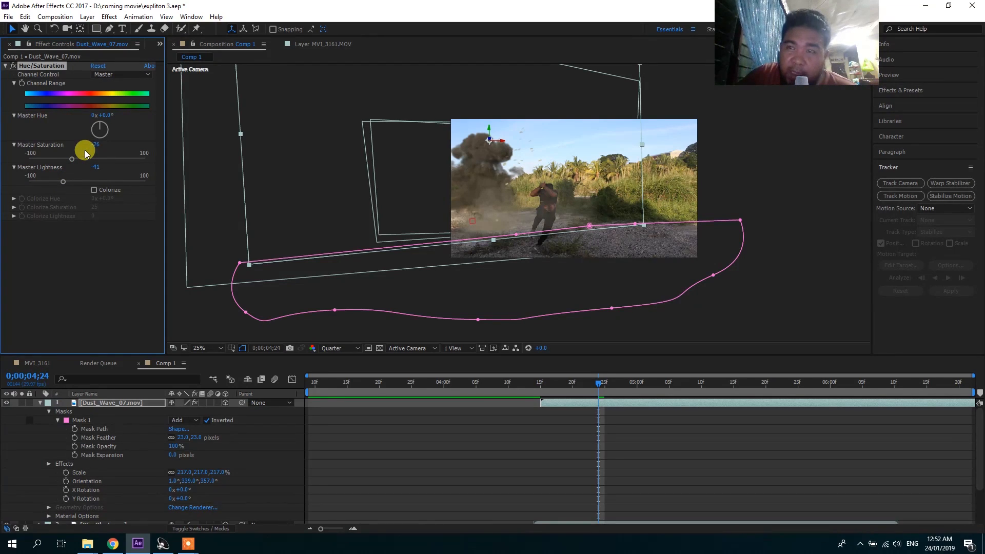
click(512, 458)
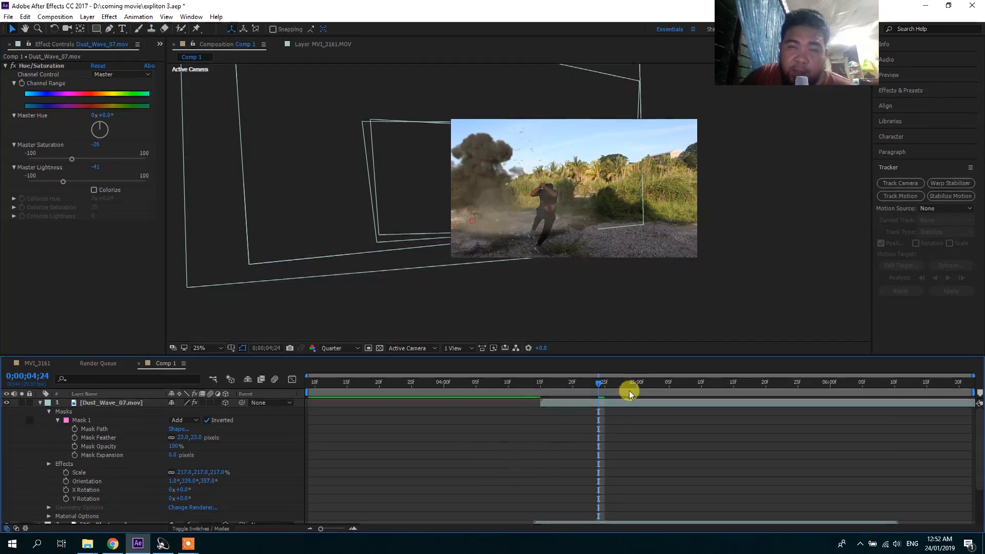
Step: Play back Comp 1 from 0;00;04;15 and again from 0;00;03;18 to check the color-corrected dust against the blast
drag(604, 383, 540, 384)
key(space)
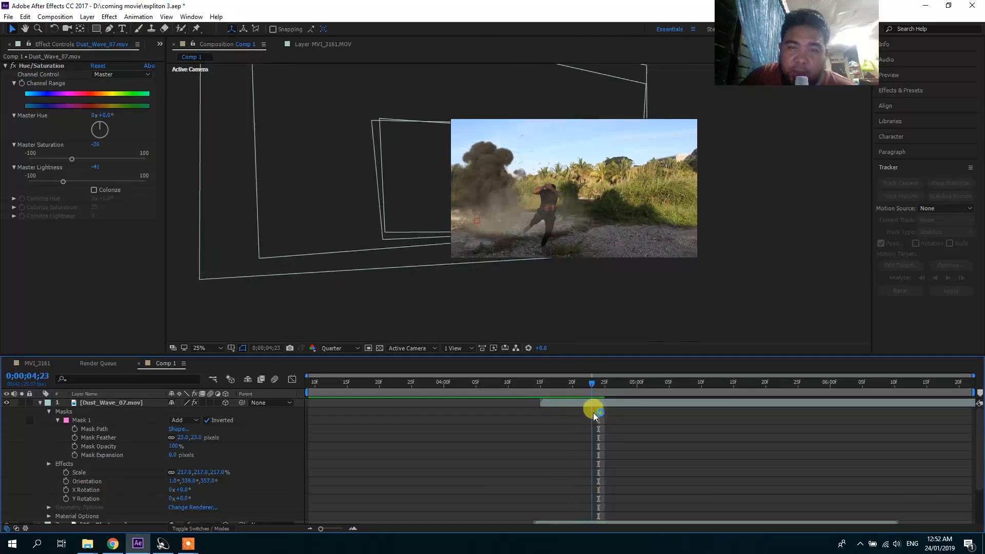
key(space)
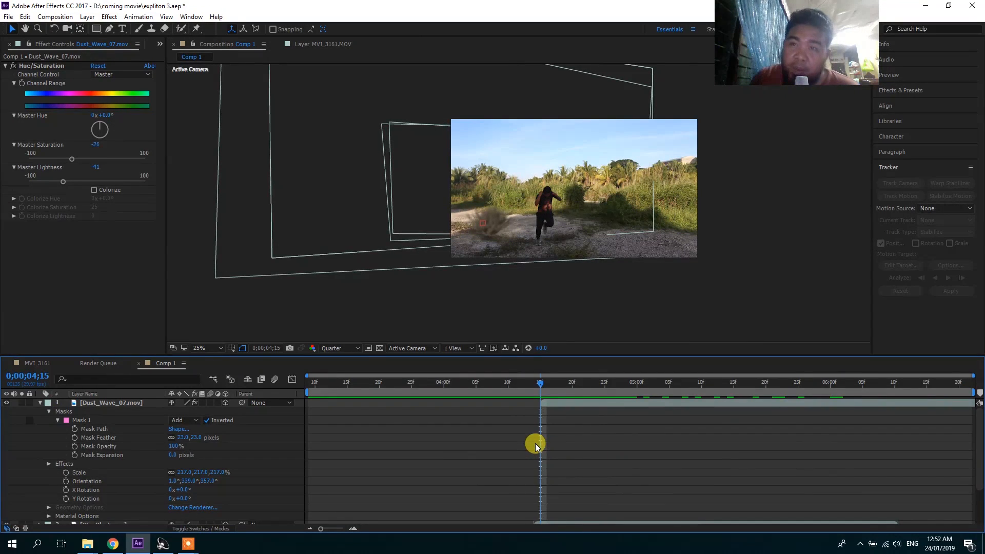
drag(555, 386, 366, 385)
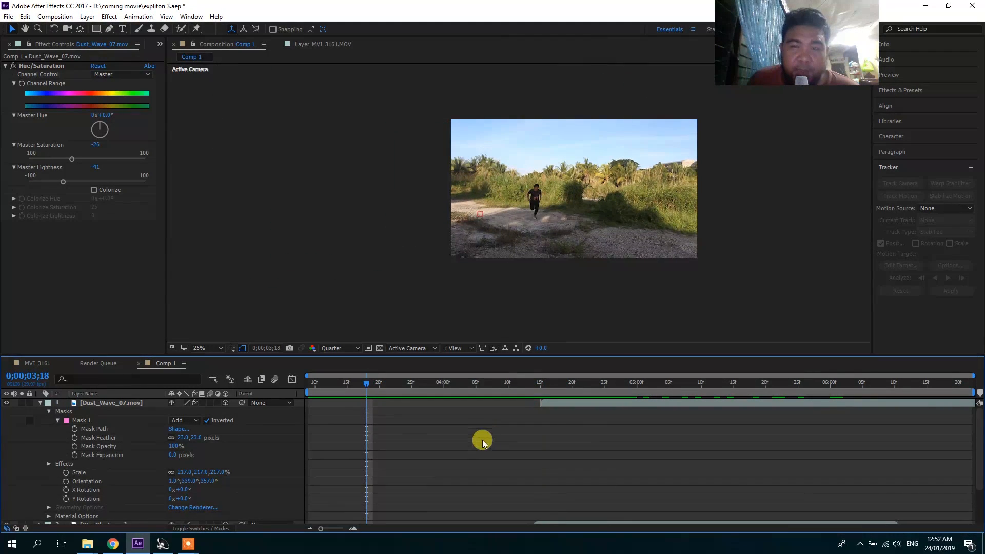
key(space)
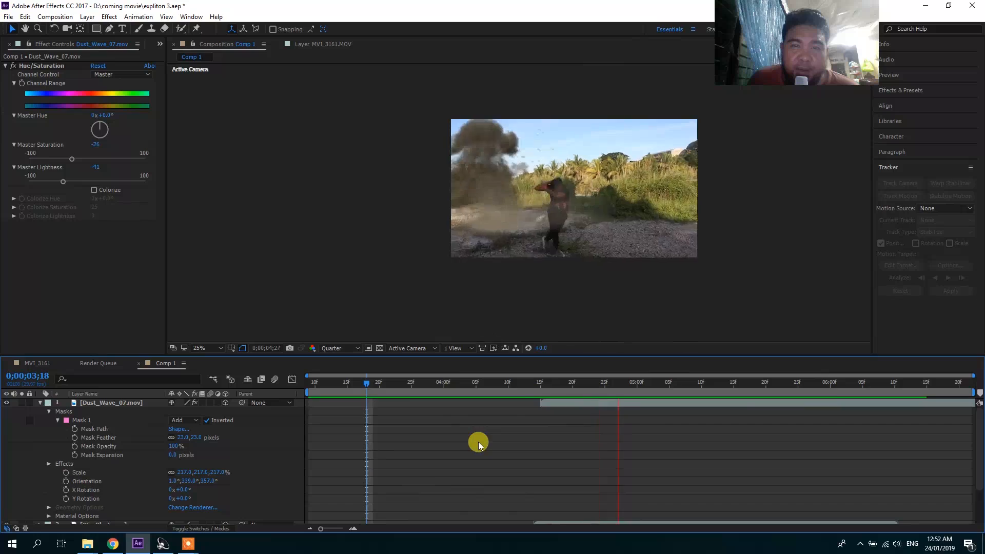
click(407, 393)
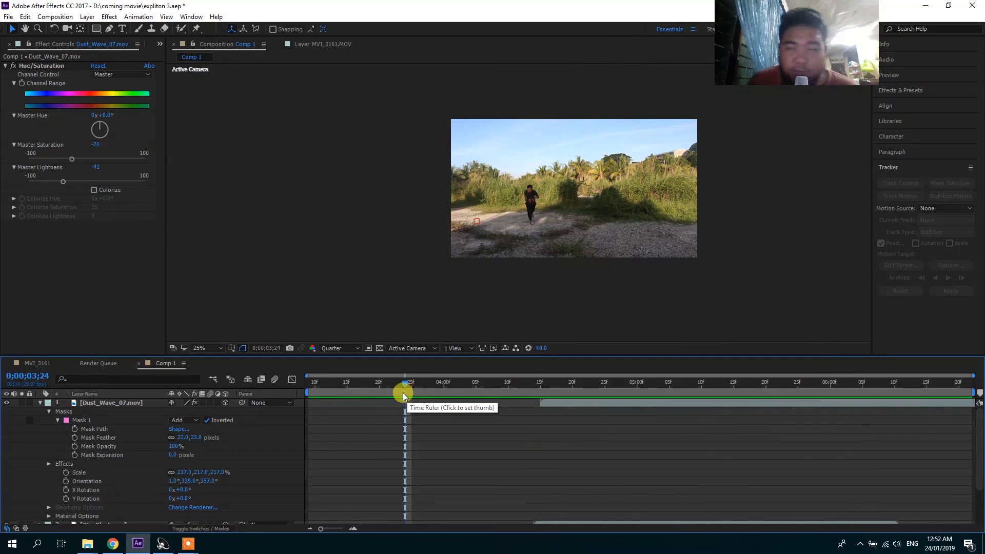
Step: Collapse the Dust_Wave_07.mov layer's properties, bring back the project's file list, and preview the whole explosion from 0;00;03;09
click(40, 403)
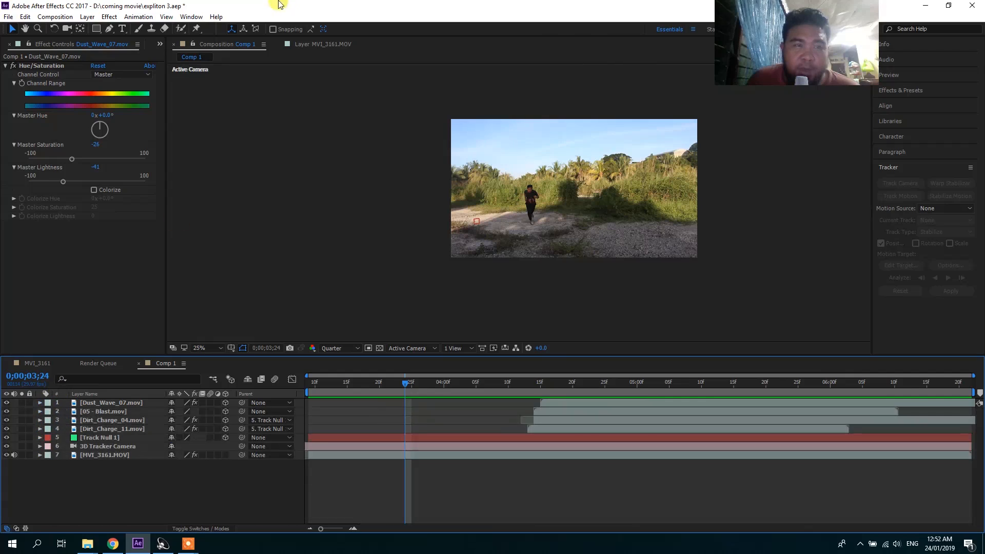
click(160, 44)
click(184, 56)
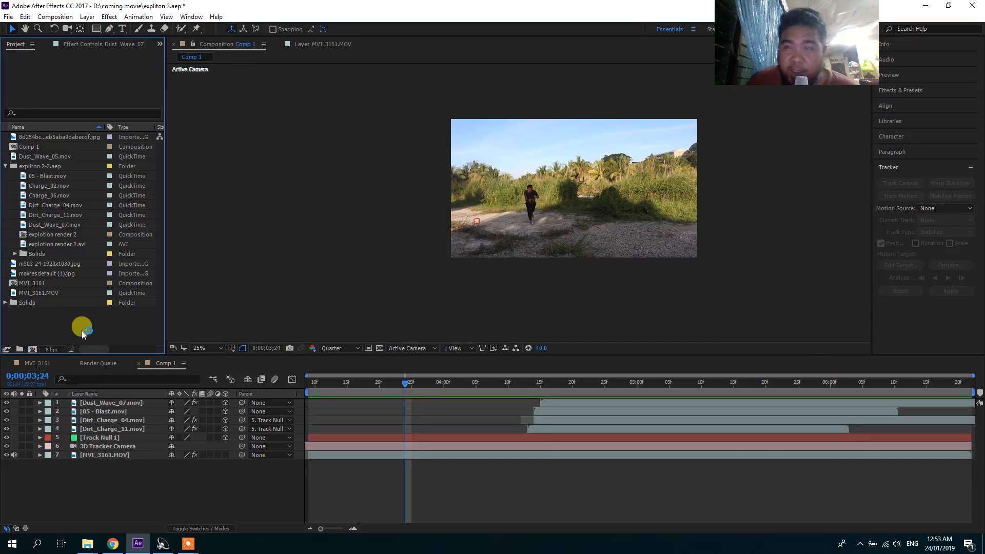
drag(457, 386, 297, 385)
key(space)
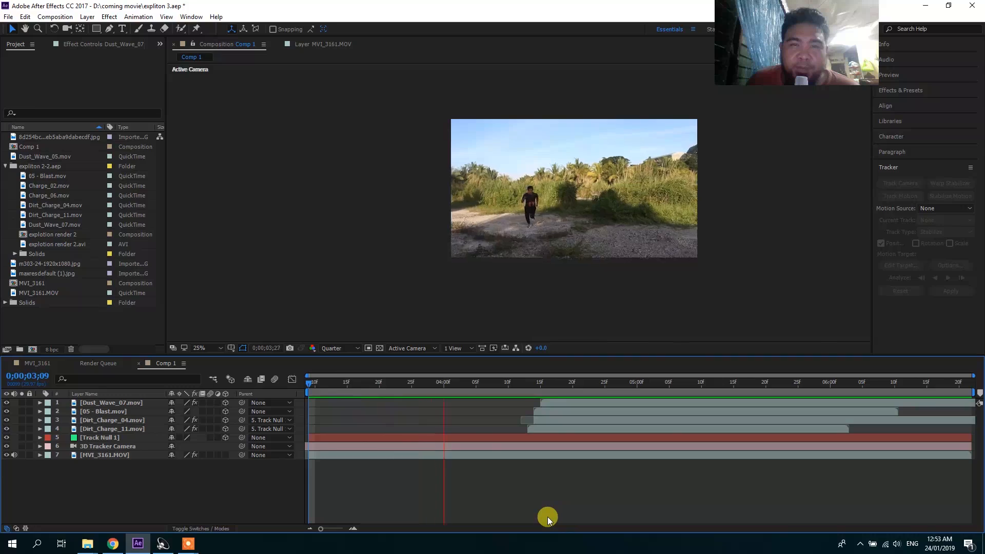
mouse_move(445, 386)
mouse_down()
mouse_move(700, 393)
mouse_move(430, 394)
mouse_up()
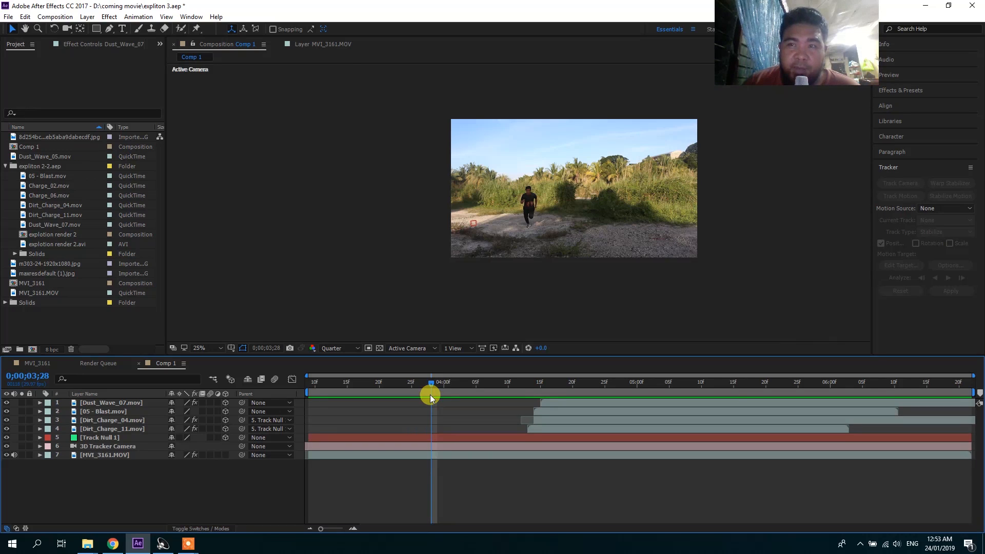
Step: Pre-compose all seven layers of Comp 1 into a new composition named Pre-comp 1, moving all attributes into it
drag(429, 395, 522, 417)
drag(139, 483, 106, 403)
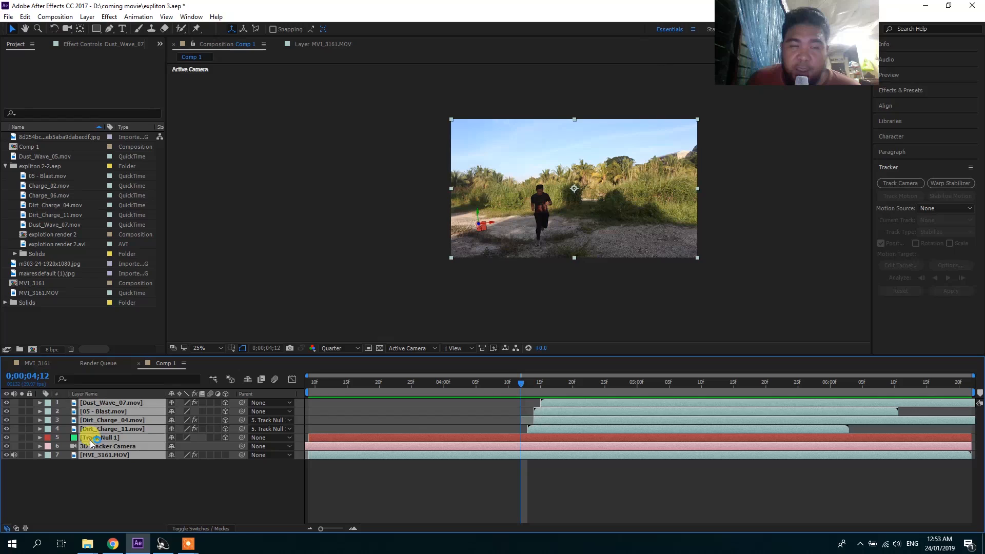
right_click(118, 415)
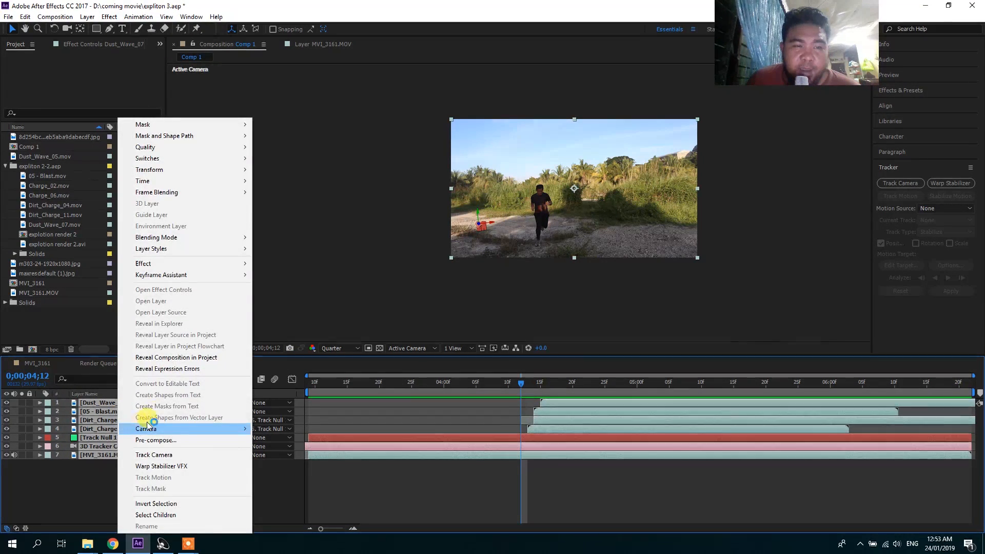
click(173, 441)
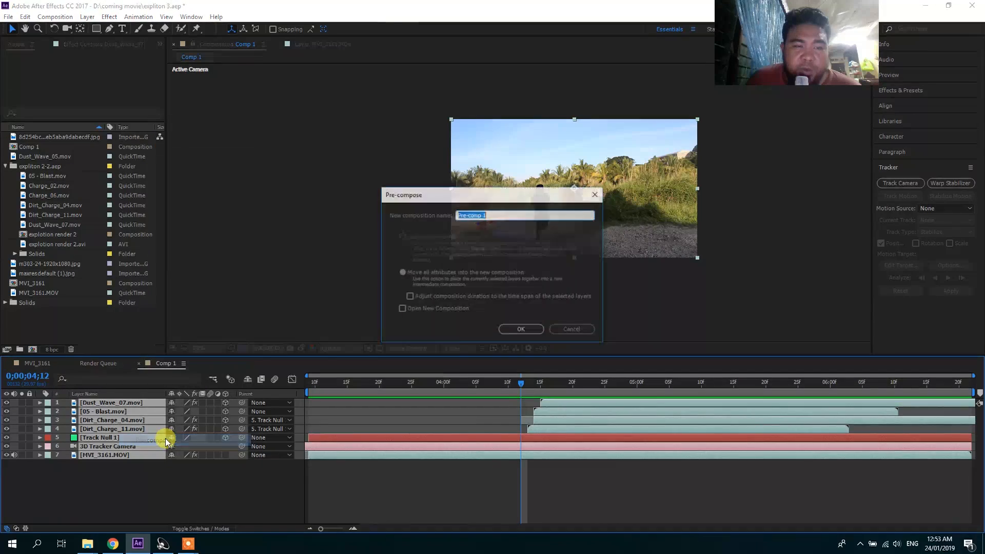
click(521, 330)
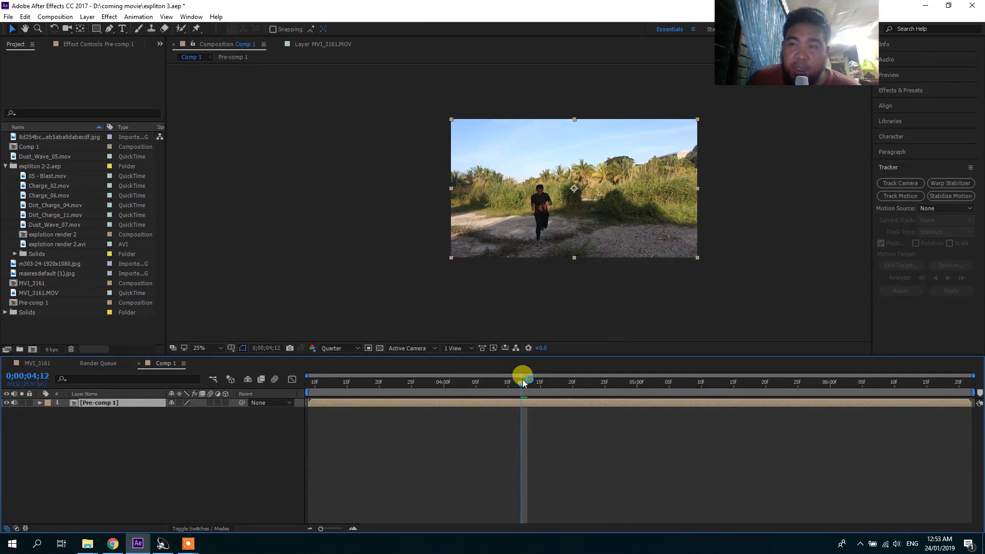
Step: Duplicate the Pre-comp 1 layer and trim the start of the upper copy to 0;00;04;15, where the blast begins
drag(525, 383, 544, 388)
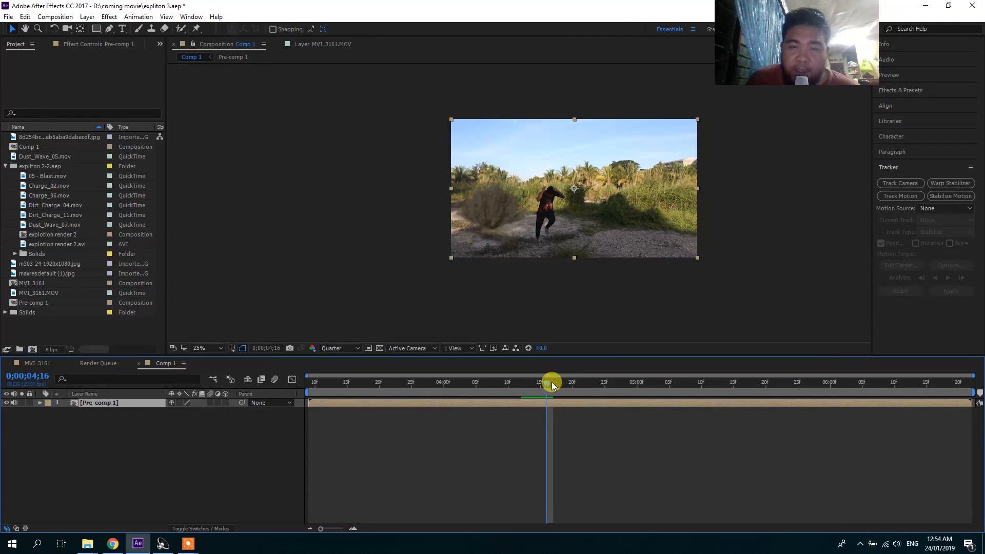
click(540, 383)
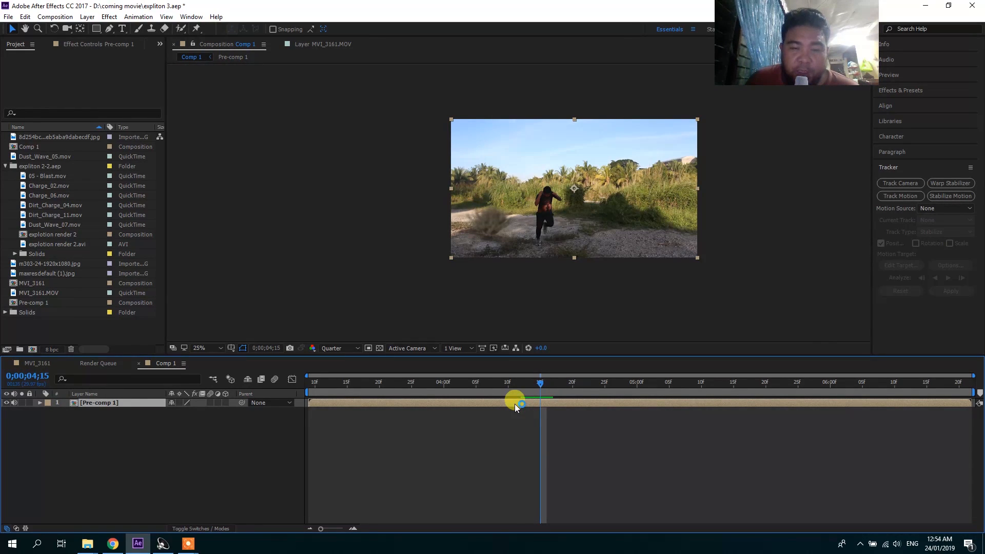
key(ctrl+d)
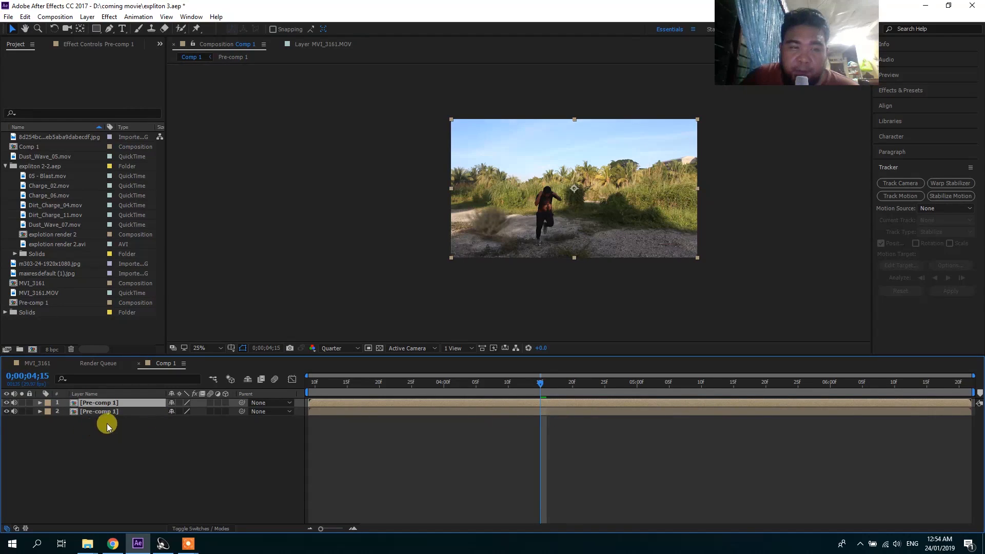
mouse_move(541, 385)
mouse_down()
mouse_move(556, 392)
mouse_move(541, 387)
mouse_up()
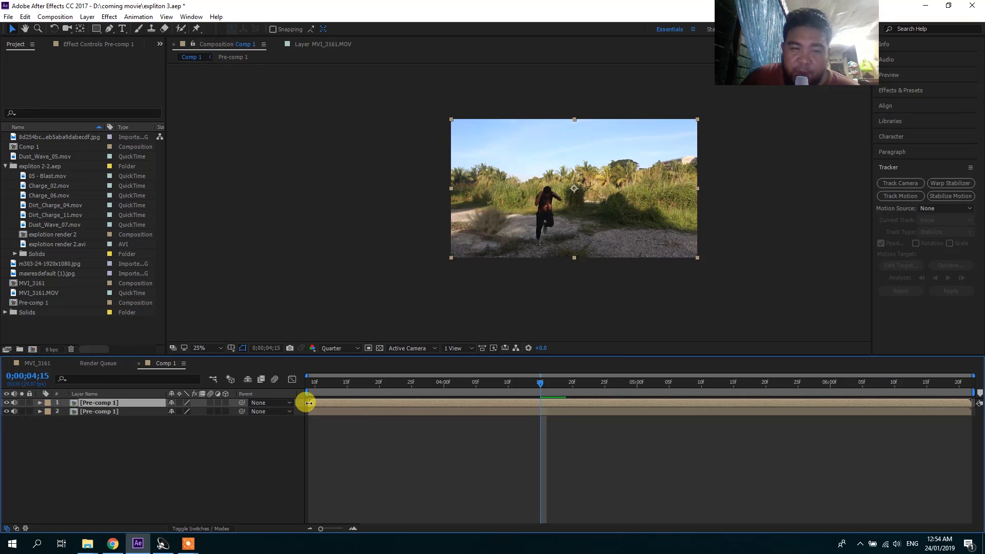
drag(310, 403, 537, 400)
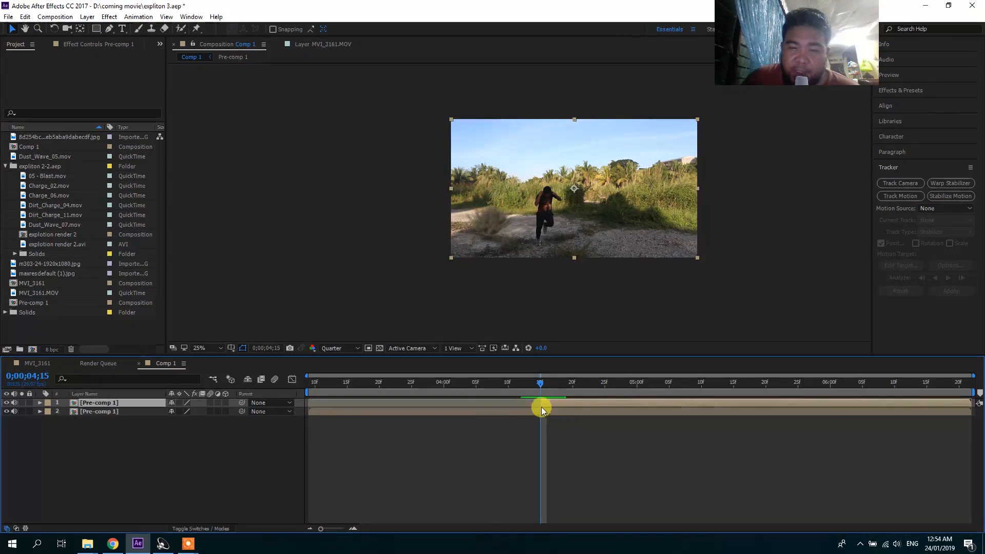
Step: Trim the end of the upper Pre-comp 1 copy back to 0;00;04;17 so it covers only the blast's first frames
drag(543, 381, 553, 383)
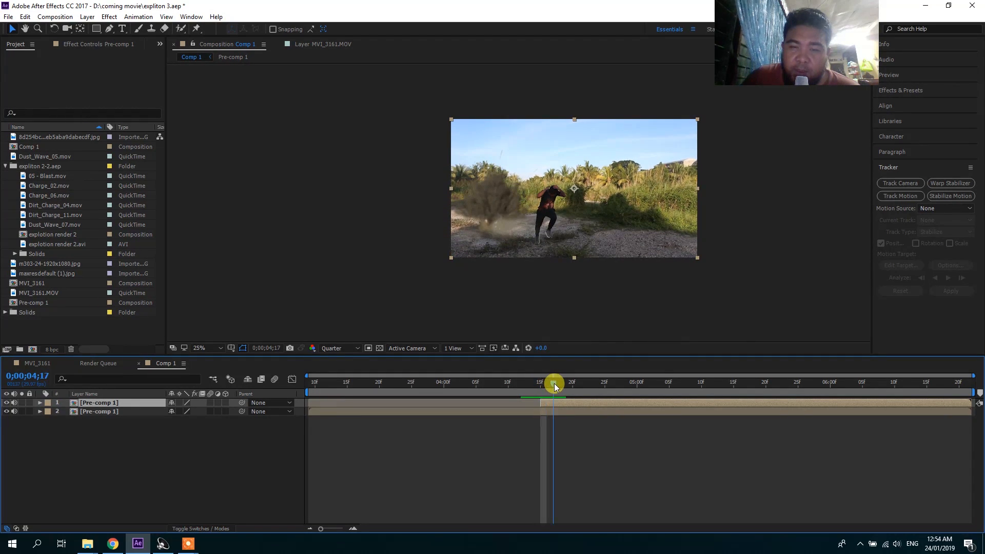
drag(969, 403, 550, 436)
click(549, 380)
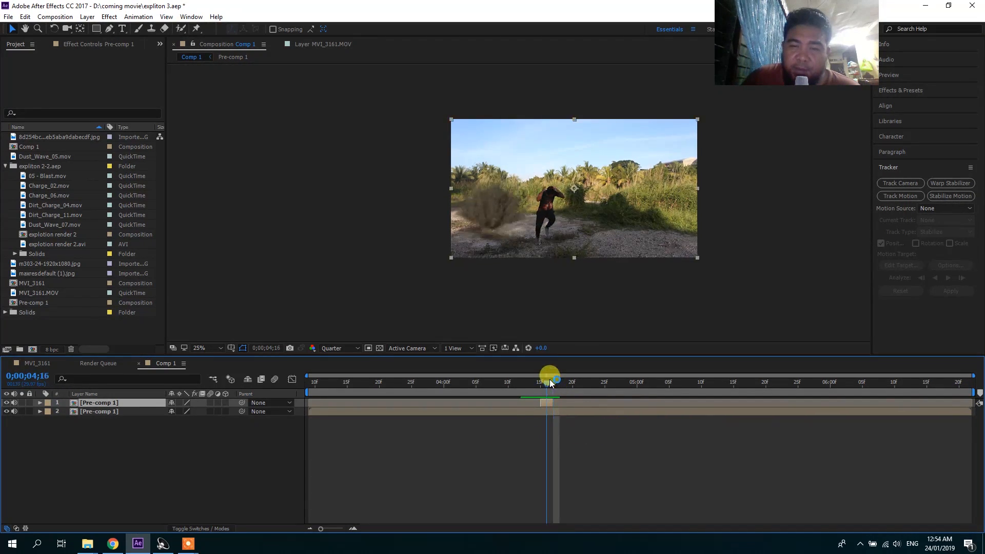
click(540, 382)
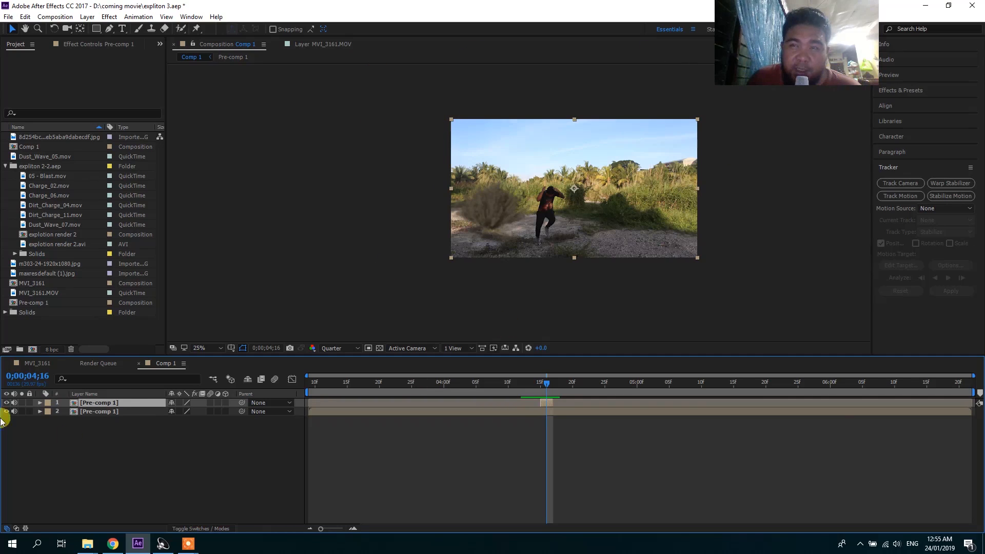
Step: Add the expression wiggle(90,40) to the Position property of the upper Pre-comp 1 layer
click(40, 403)
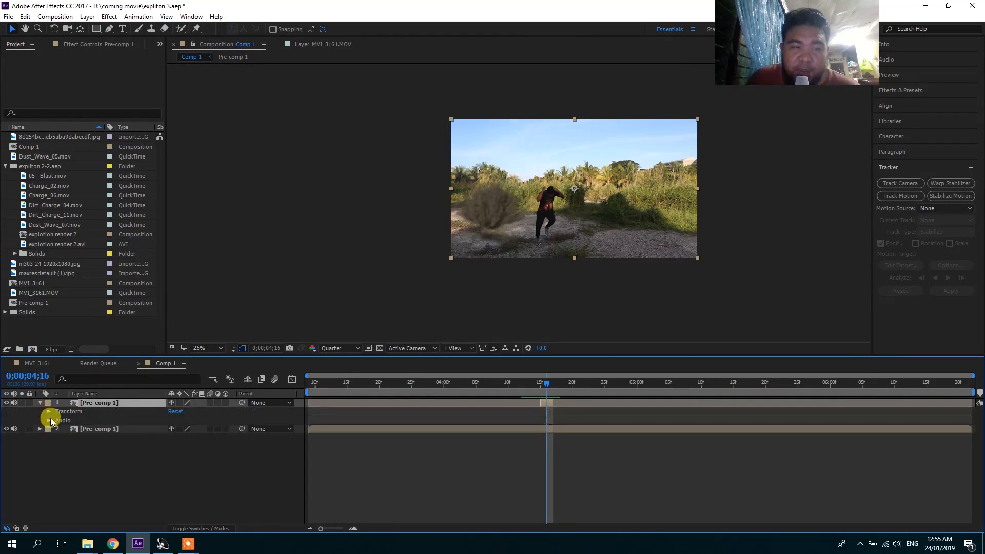
click(49, 412)
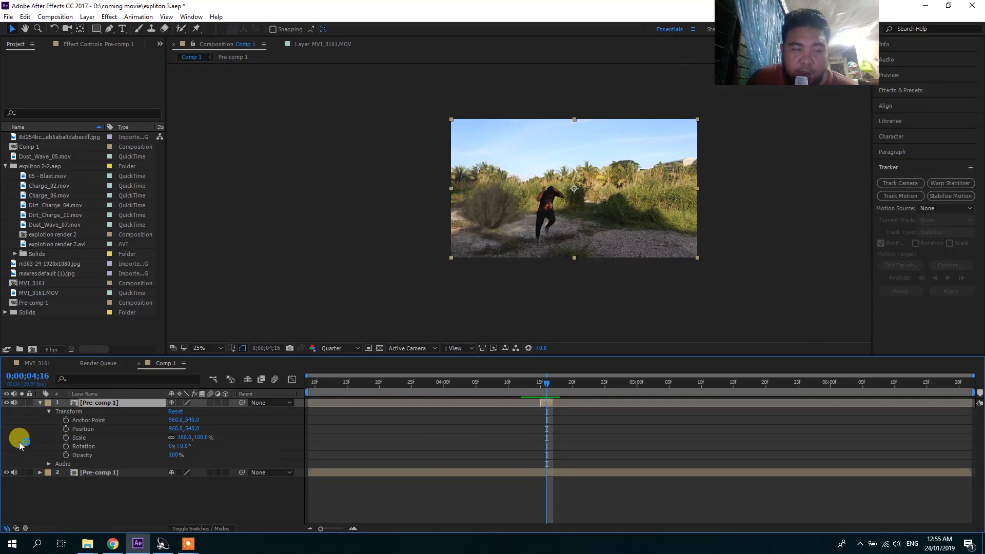
alt+click(66, 429)
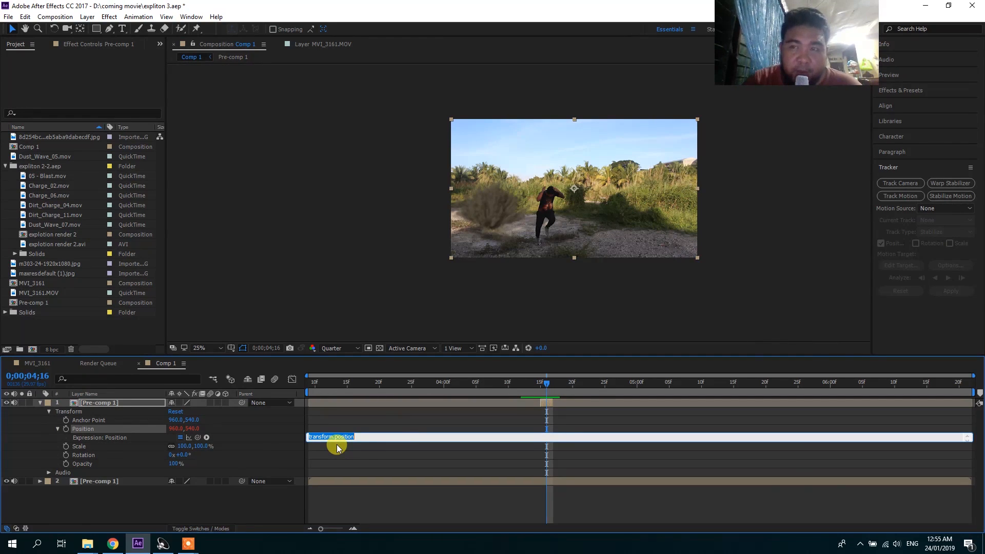
text(wiggle()
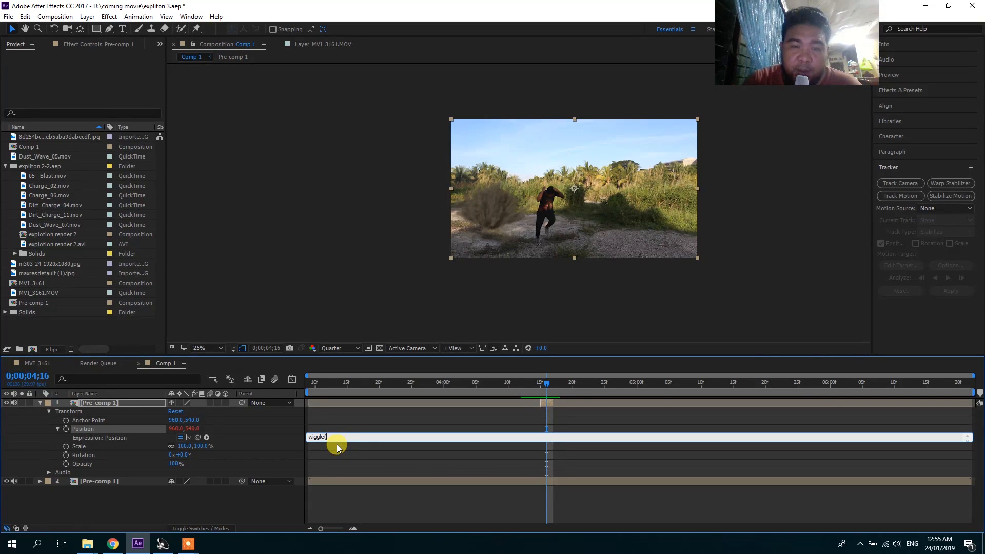
text(90,40)
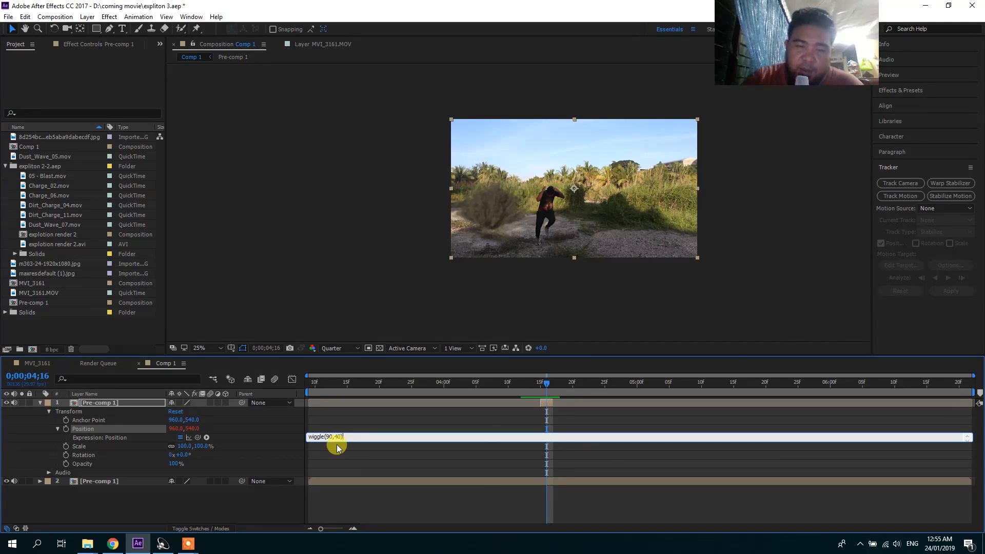
click(405, 420)
click(570, 401)
Step: Preview the camera shake from 0;00;04;00, collapse the upper layer's properties, and replay the shot from 0;00;03;09
drag(557, 386, 443, 385)
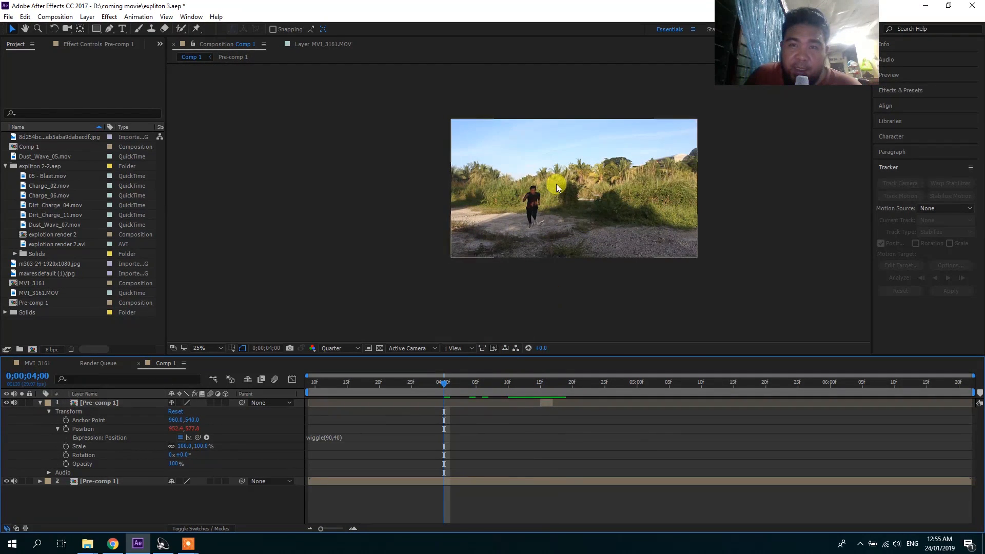
key(space)
click(485, 387)
drag(485, 389, 264, 396)
click(40, 402)
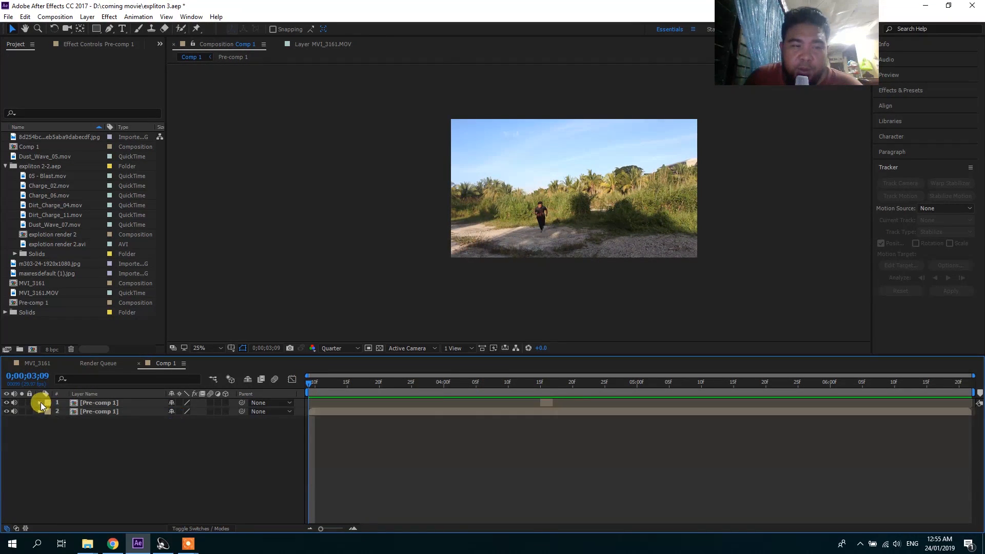
key(space)
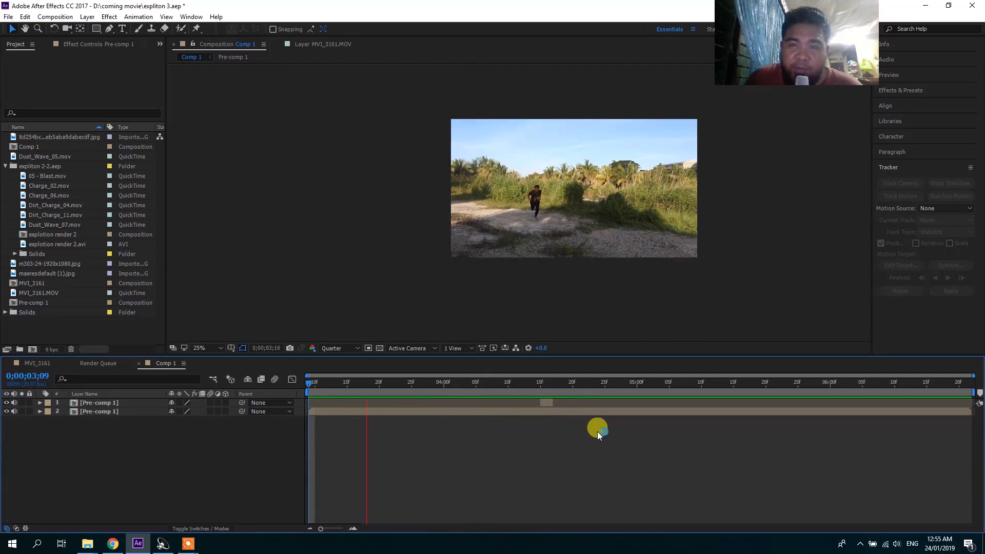
Step: Turn on motion blur for the upper Pre-comp 1 layer and enable it for the whole composition
drag(501, 386, 541, 386)
click(532, 404)
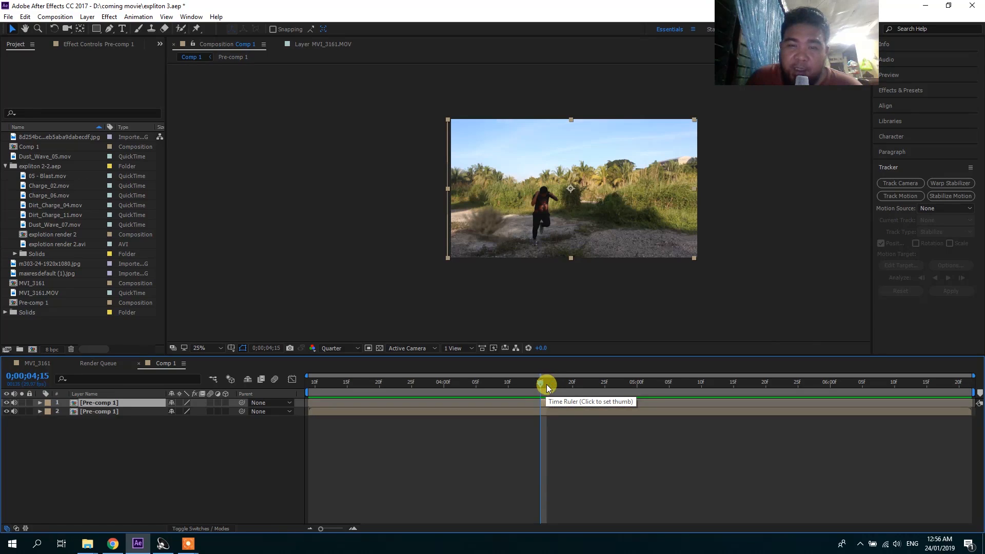
drag(546, 383, 504, 385)
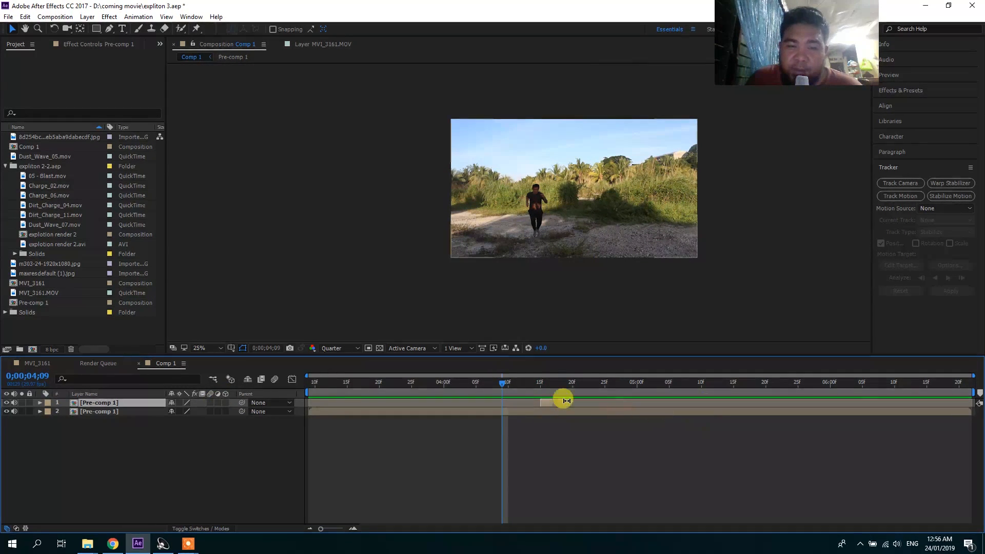
mouse_move(502, 387)
mouse_down()
mouse_move(562, 387)
mouse_move(495, 385)
mouse_up()
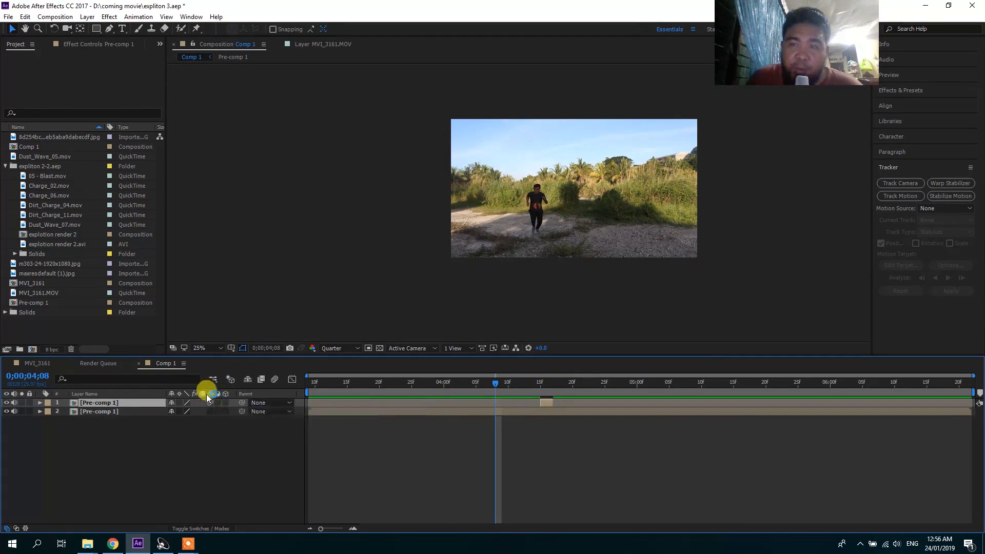
click(276, 380)
Step: Play back Comp 1 and replay it from 0;00;03;23 to check the motion-blurred shake at the explosion
drag(587, 382, 431, 384)
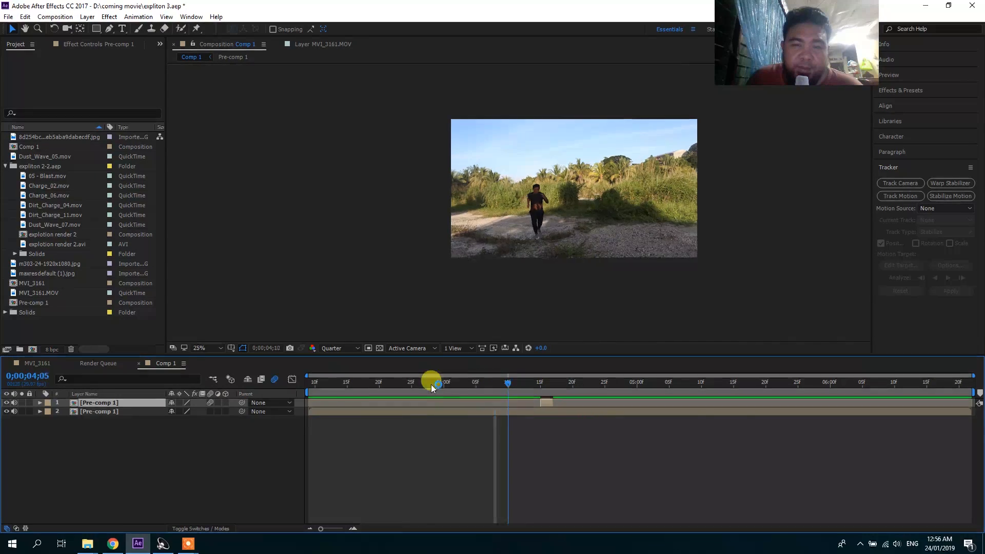
key(space)
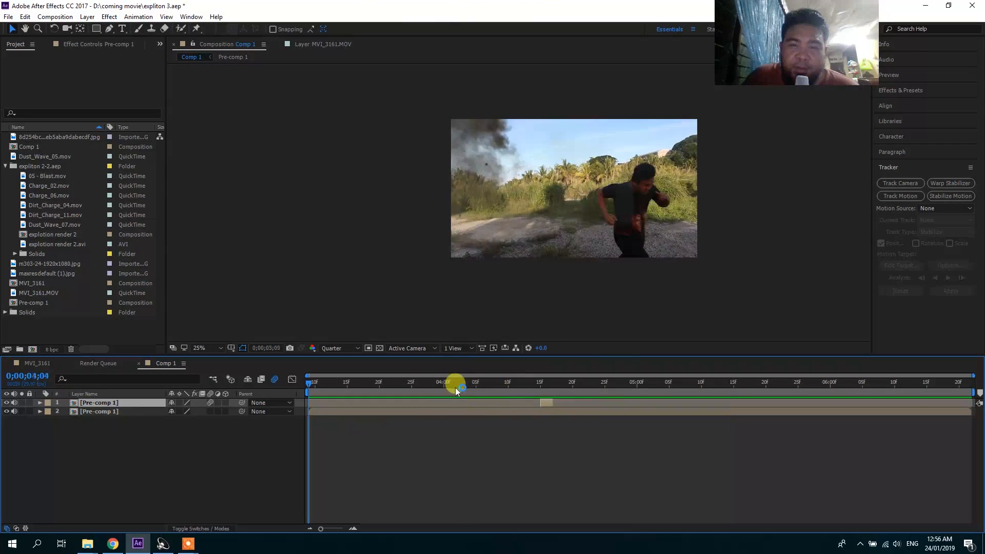
drag(465, 387, 399, 385)
key(space)
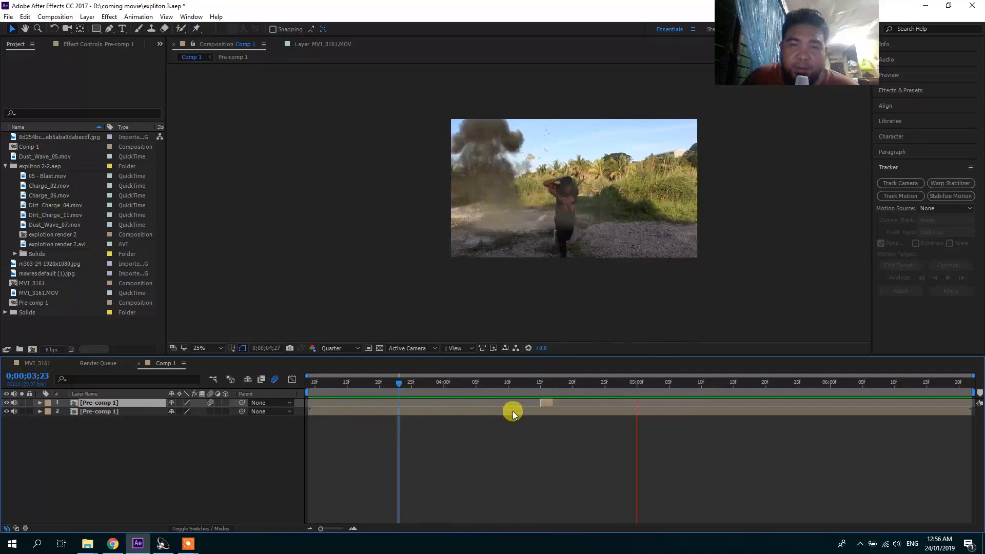
Step: Scrub Comp 1 between 0;00;04;08 and 0;00;04;26 to examine the frames around the blast
click(515, 380)
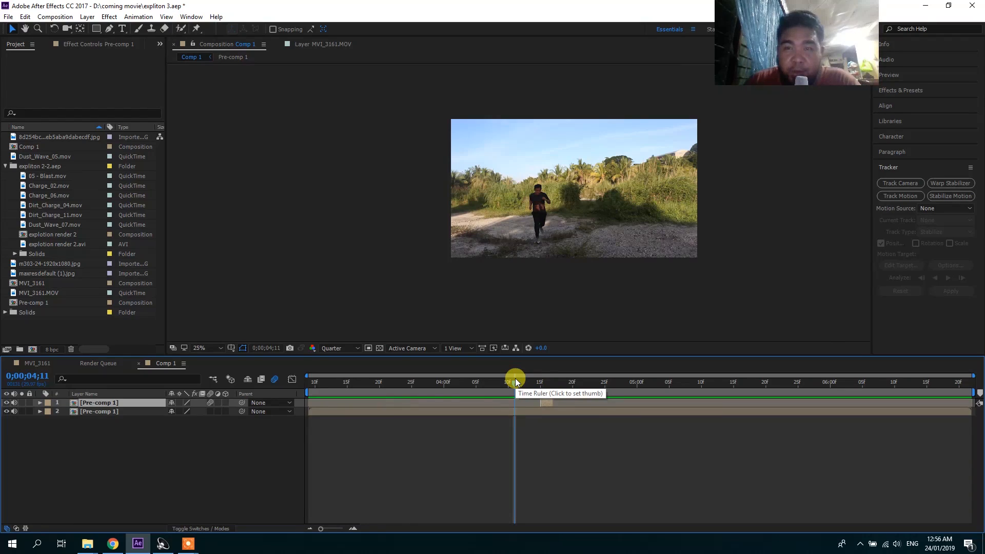
drag(515, 378, 613, 398)
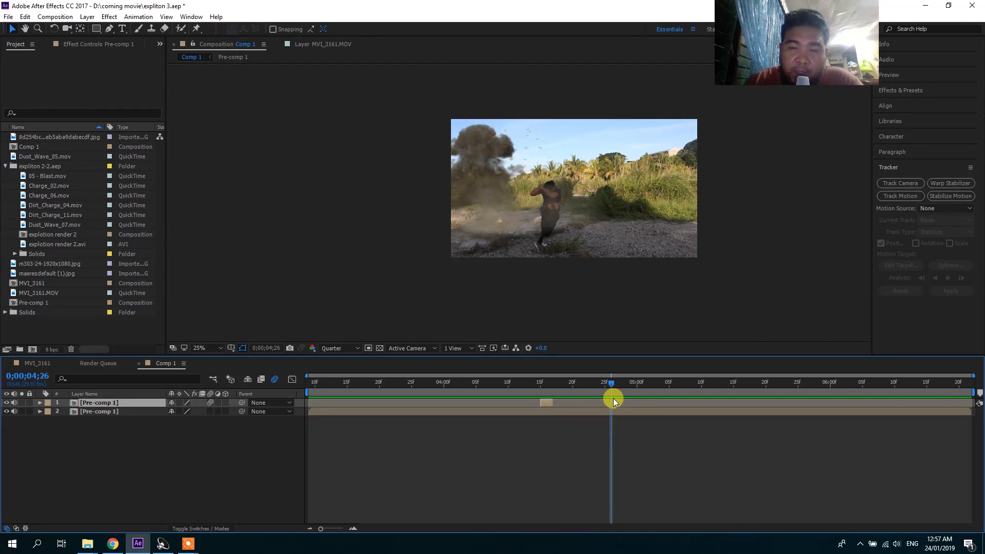
click(498, 387)
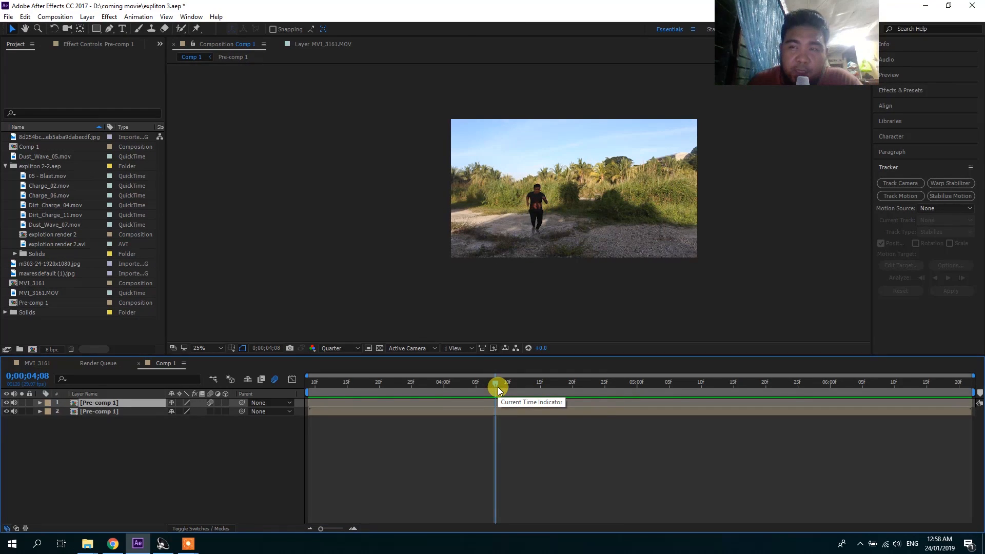
drag(496, 384, 530, 395)
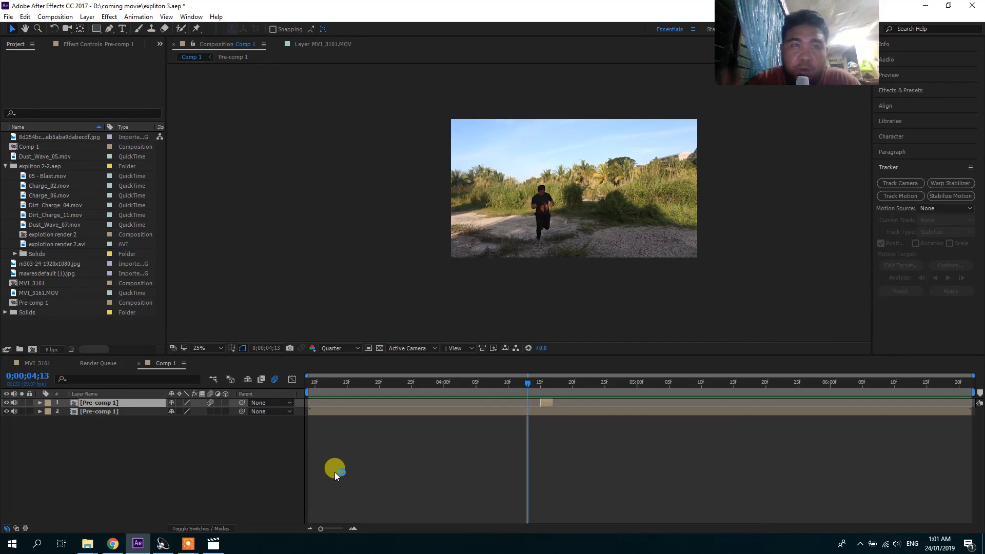
Step: Switch to Movies & TV to show the SUPER HERO FILM_1 video
click(213, 543)
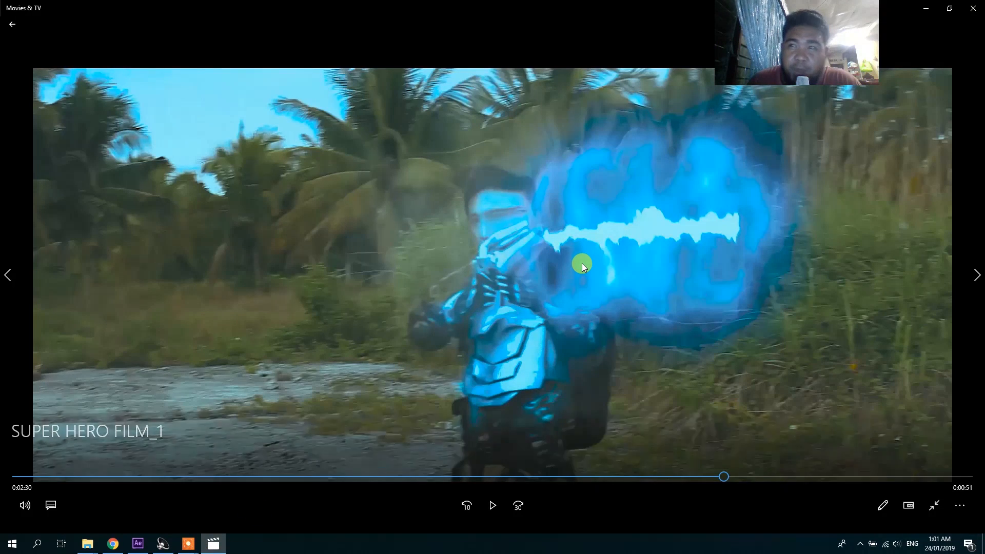